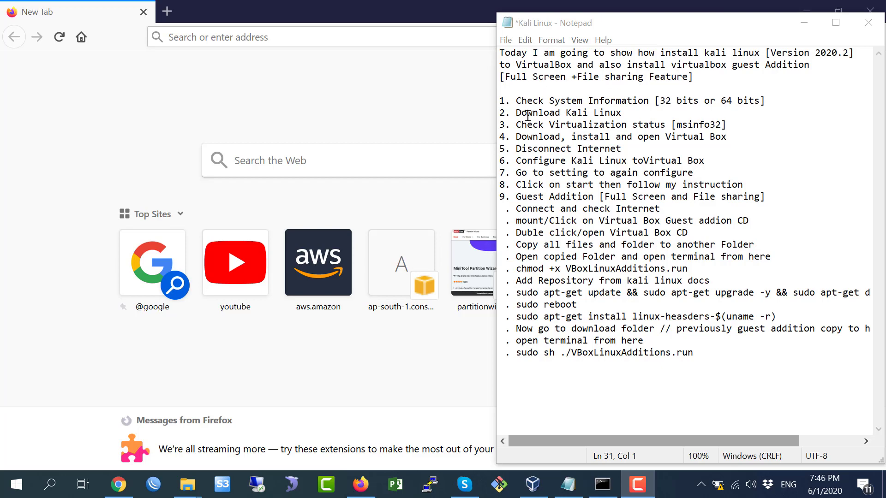
Highlight the Check System Information step in the Kali Linux checklist.
drag(500, 101, 697, 352)
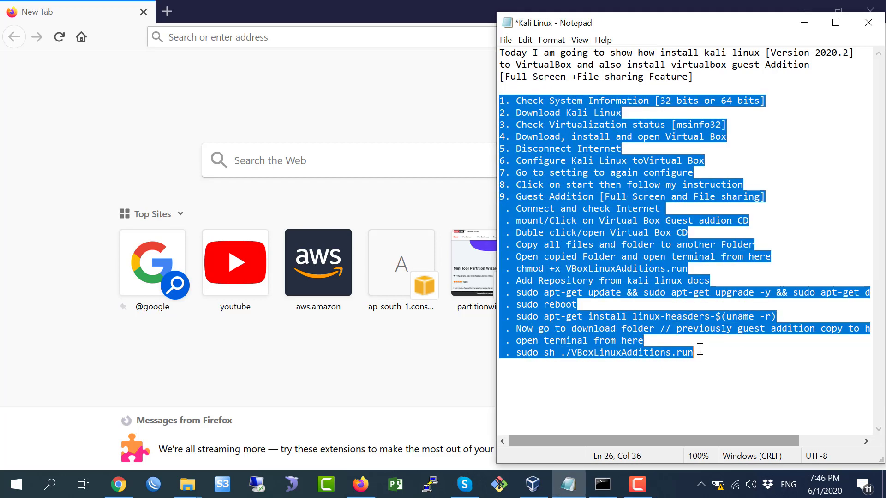
click(542, 184)
drag(515, 101, 647, 102)
click(682, 101)
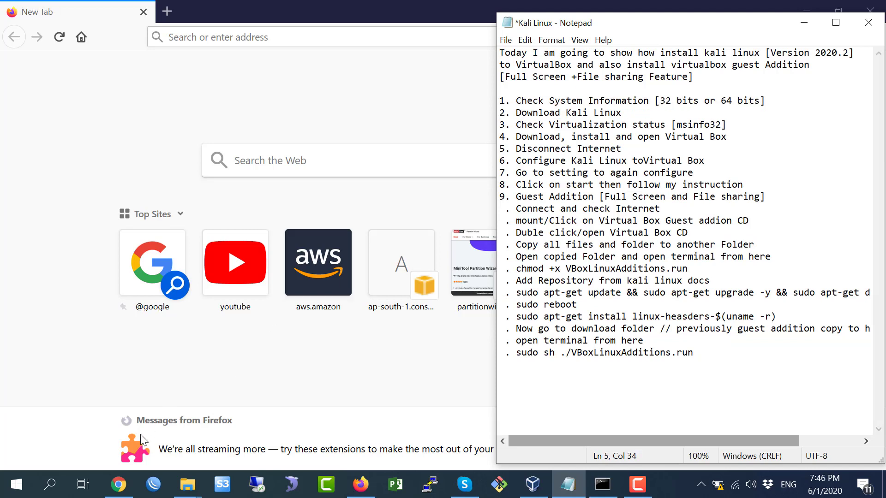
Run systeminfo in Command Prompt, confirm System Type is x64-based PC, then minimize it.
click(54, 488)
text(cmd)
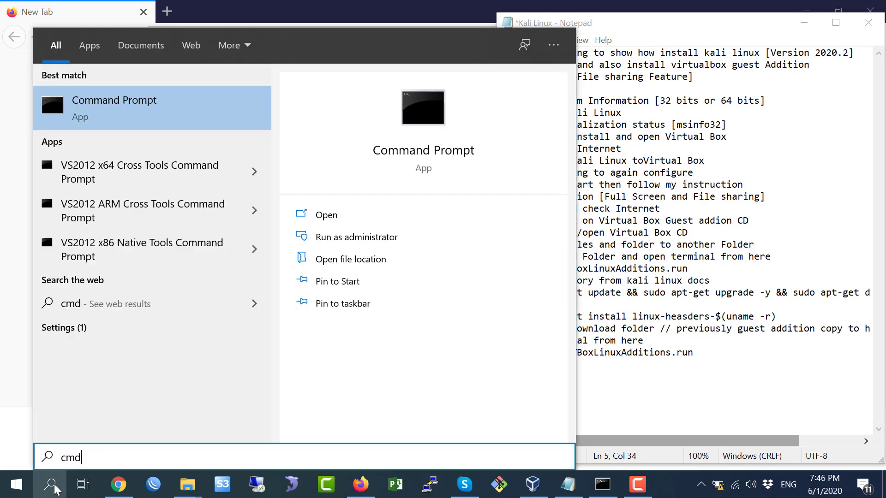
key(Return)
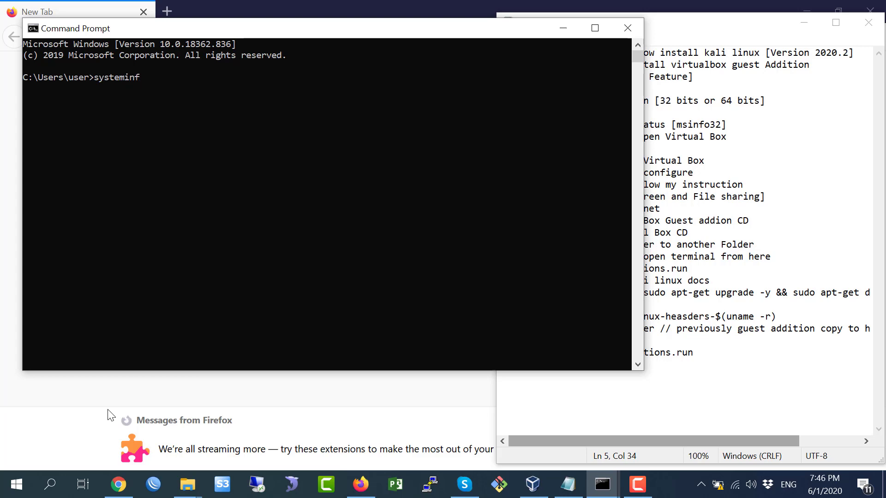
key(Return)
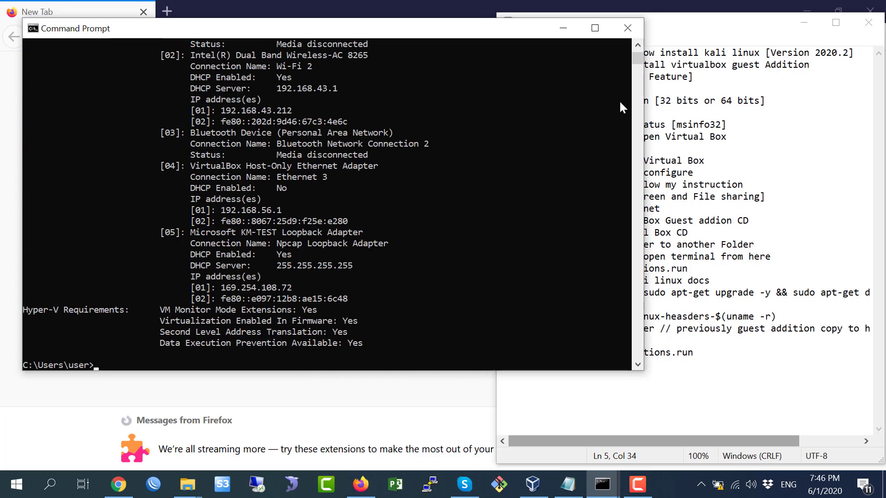
scroll(637, 68, up, 4)
scroll(638, 68, up, 10)
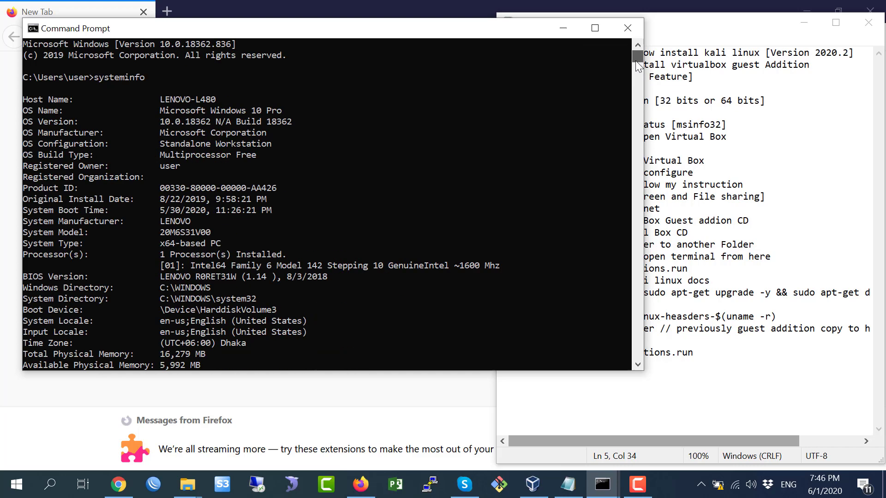
drag(35, 243, 219, 242)
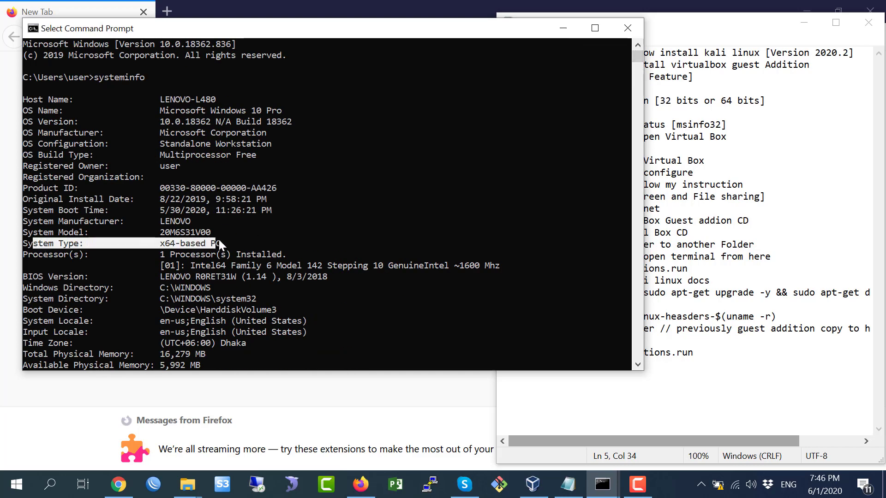
click(563, 28)
drag(627, 112, 538, 113)
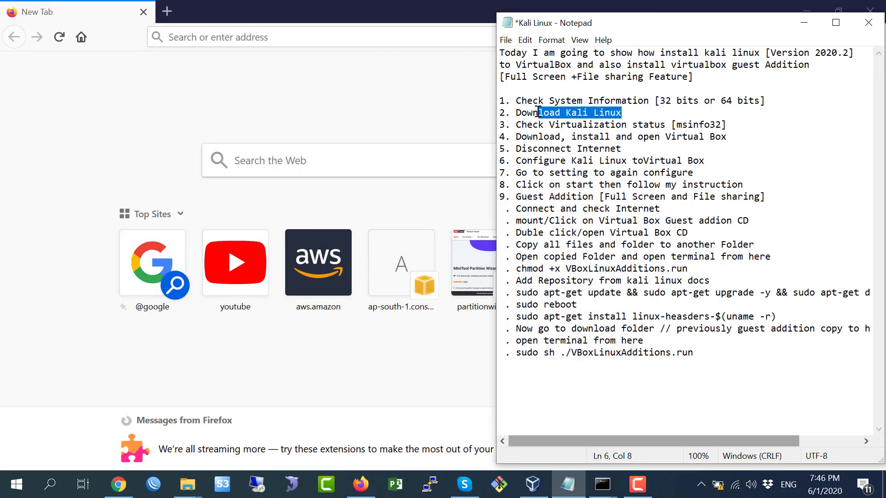
Search Google for 'download kali linux'.
click(281, 36)
text(go)
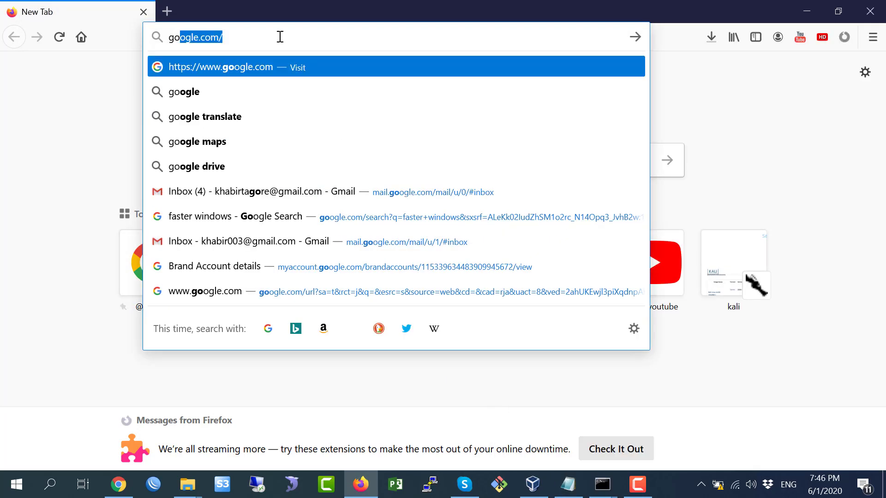
key(Right)
key(Return)
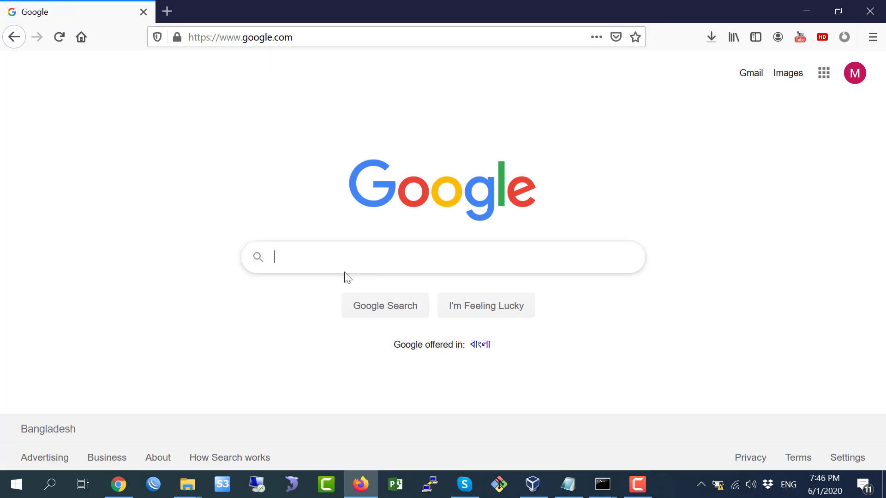
click(346, 253)
text(downlo)
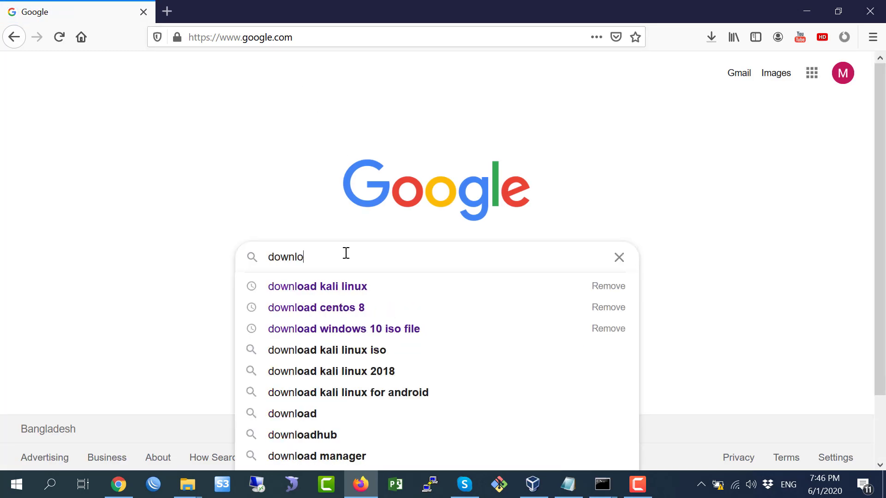
key(Down)
key(Return)
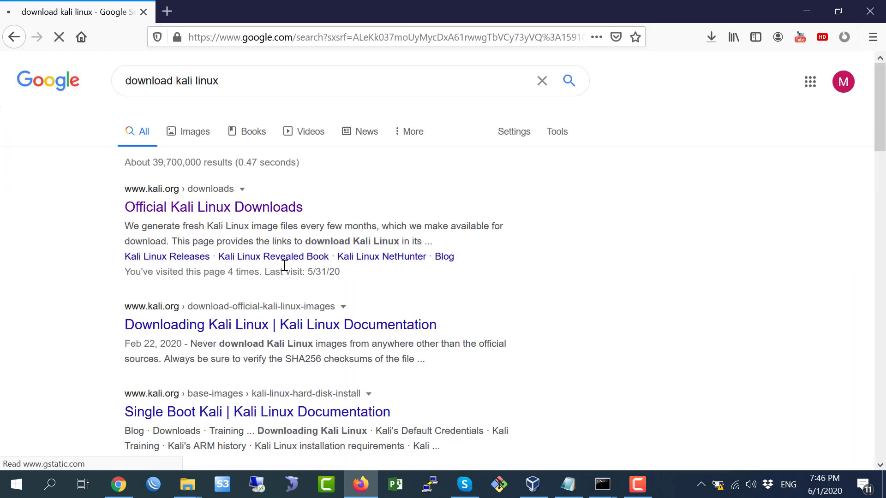
Open the Official Kali Linux Downloads result in a new tab and browse the image list.
right_click(205, 203)
click(226, 210)
click(230, 14)
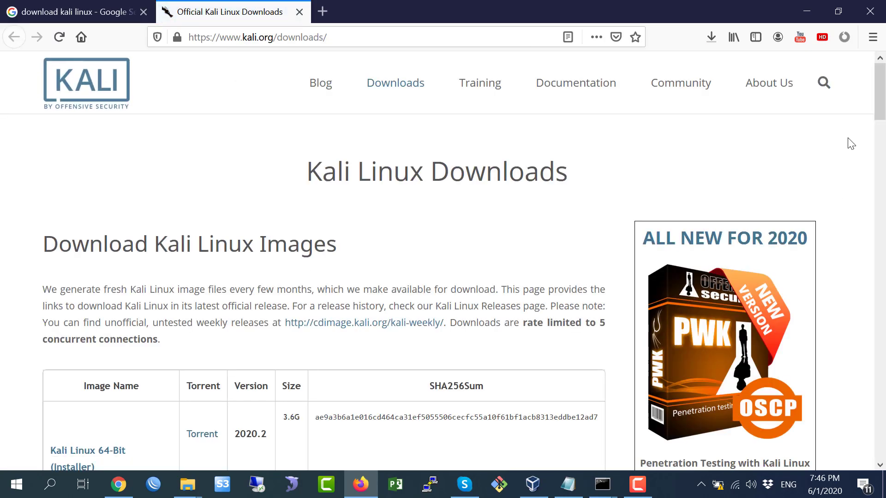
drag(881, 112, 883, 134)
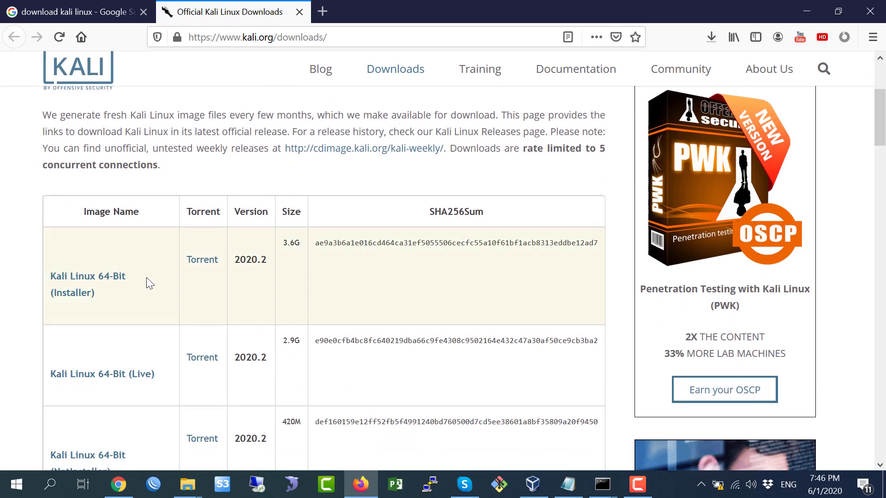
drag(149, 283, 48, 282)
drag(881, 132, 884, 163)
drag(139, 359, 49, 351)
drag(882, 172, 881, 148)
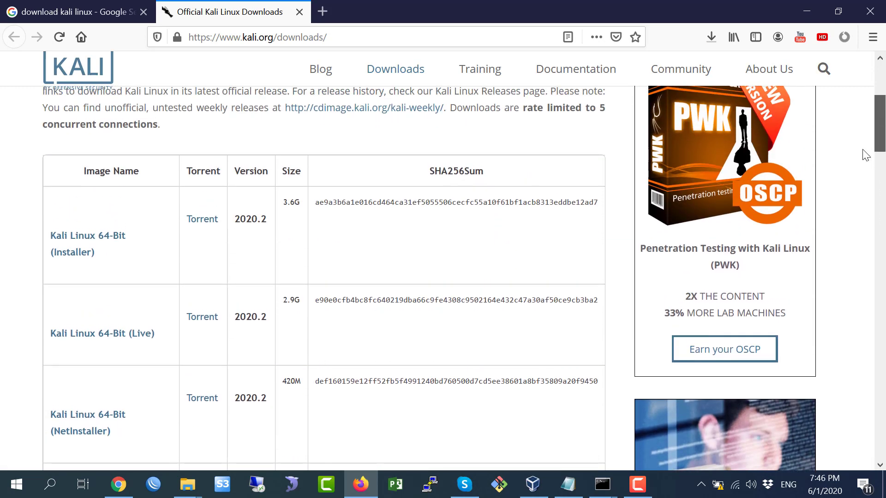
Save kali-linux-2020.2-installer-amd64.iso, then pause the download in the downloads list.
click(79, 242)
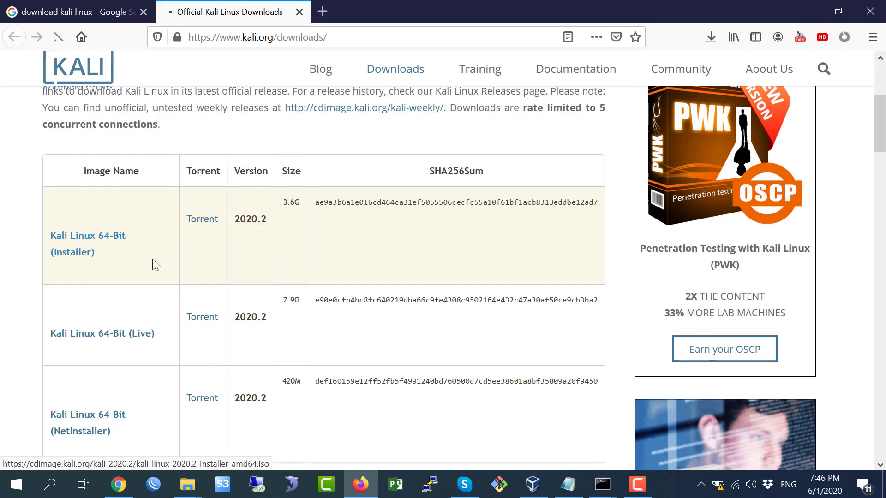
click(638, 484)
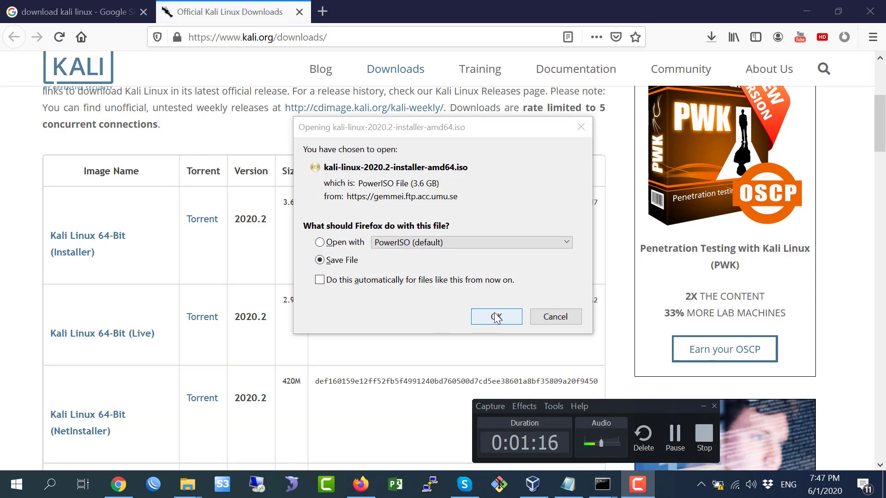
click(496, 316)
click(711, 37)
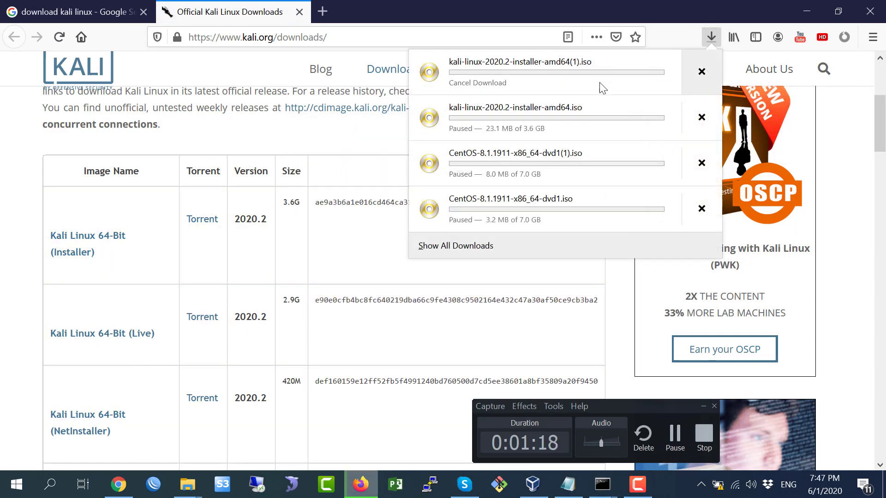
right_click(530, 70)
click(546, 78)
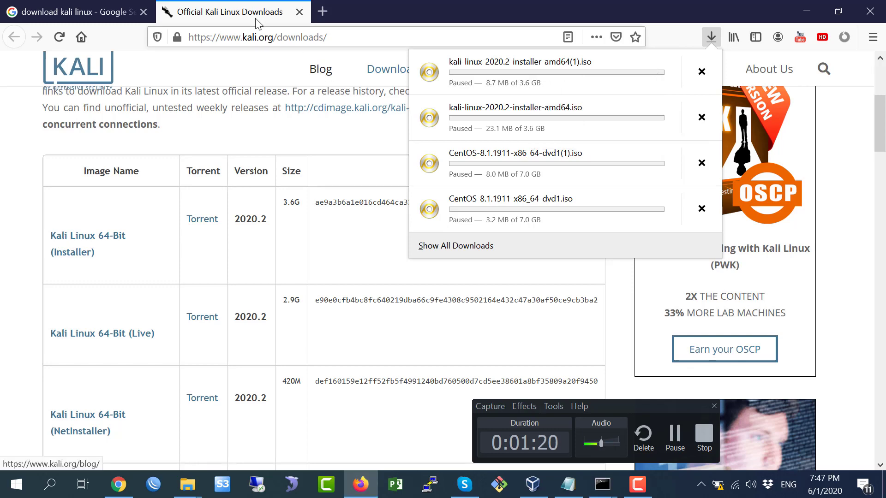
click(344, 85)
click(567, 484)
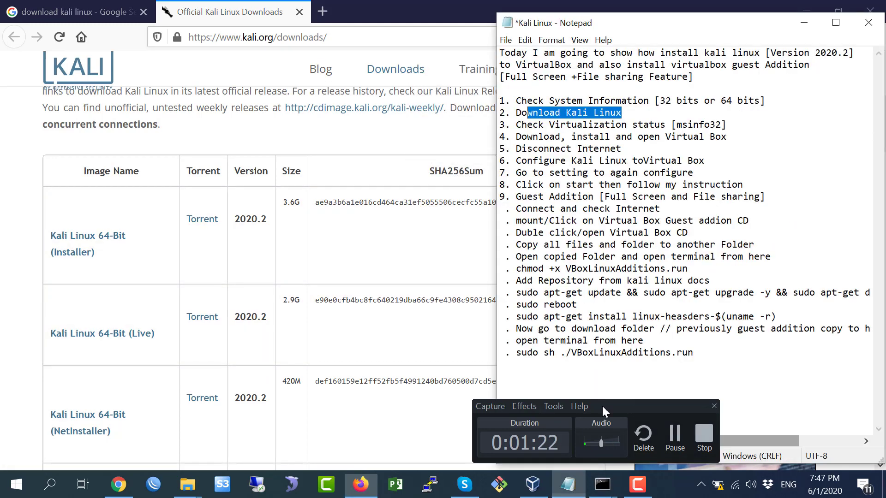
Highlight the Check Virtualization status step in the notes.
click(574, 123)
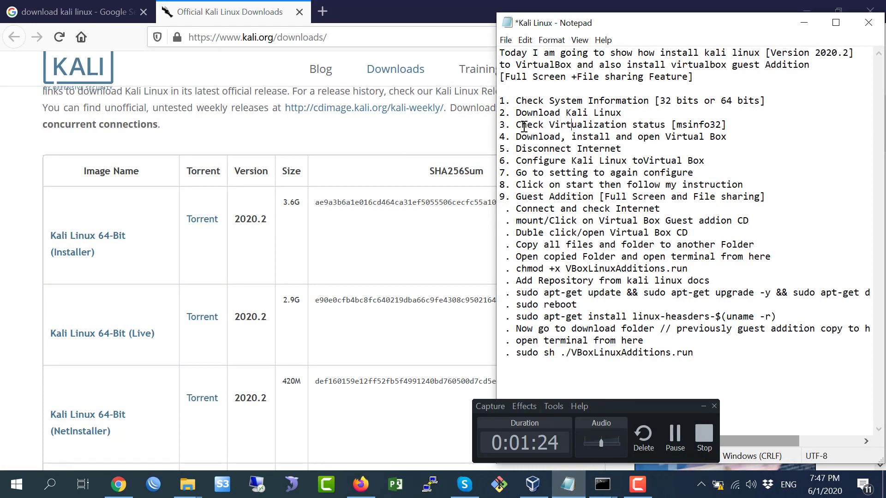
drag(515, 125, 722, 126)
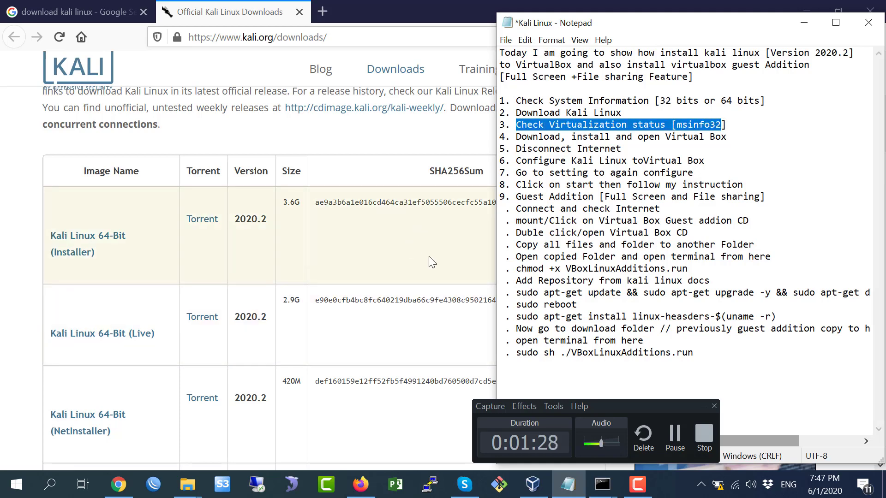
click(416, 142)
Launch msinfo32 and confirm Hyper-V Virtualization Enabled in Firmware is Yes.
key(super+r)
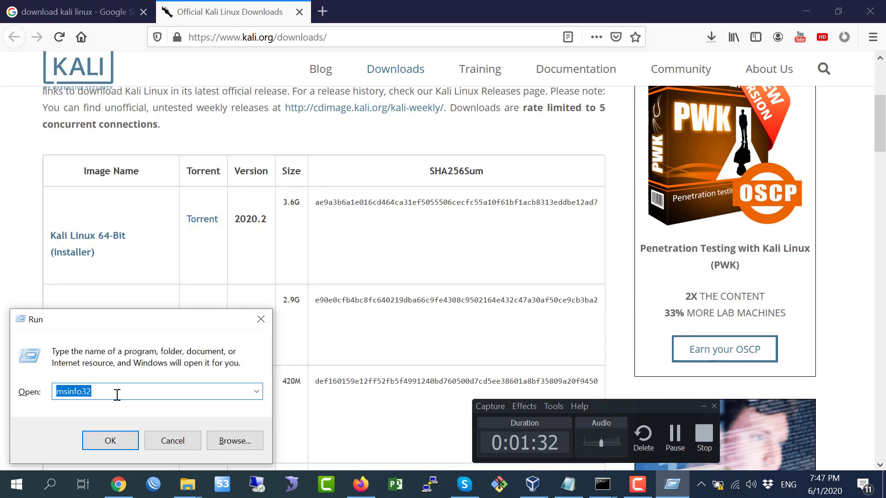
click(122, 438)
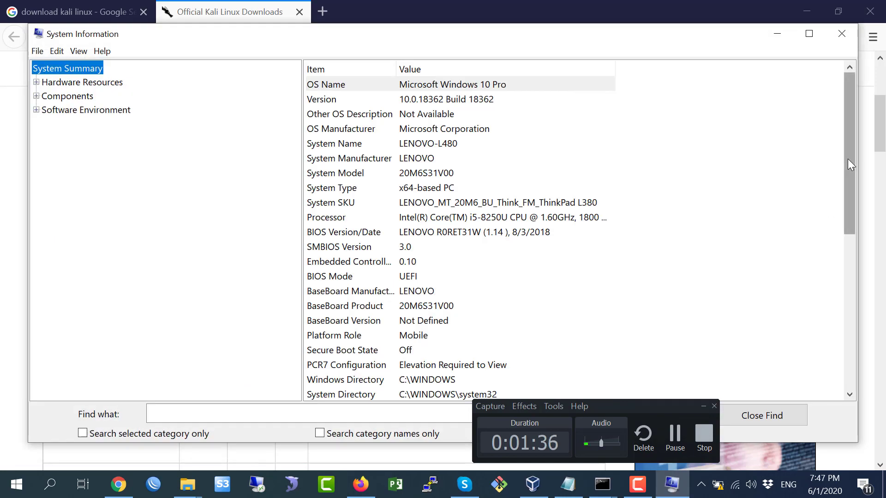
scroll(848, 159, down, 7)
drag(615, 403, 782, 422)
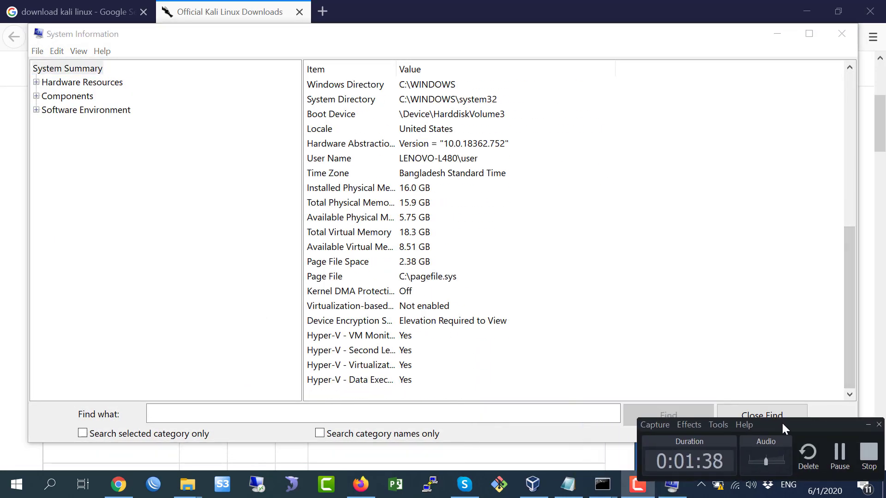
double_click(396, 69)
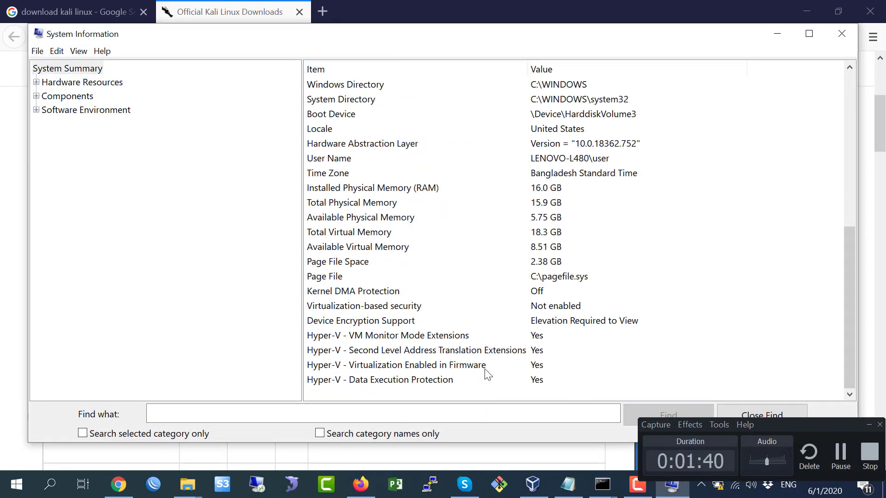
click(447, 366)
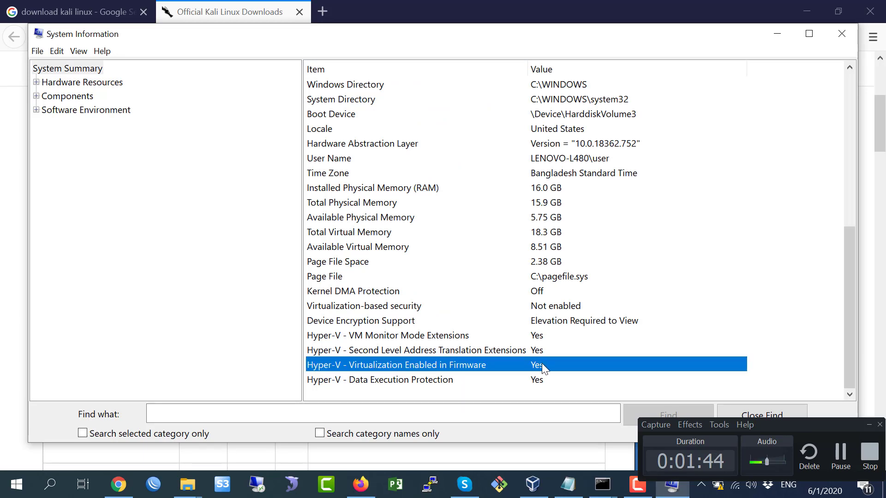
Highlight step 4 about VirtualBox in the Kali Linux notes.
click(567, 485)
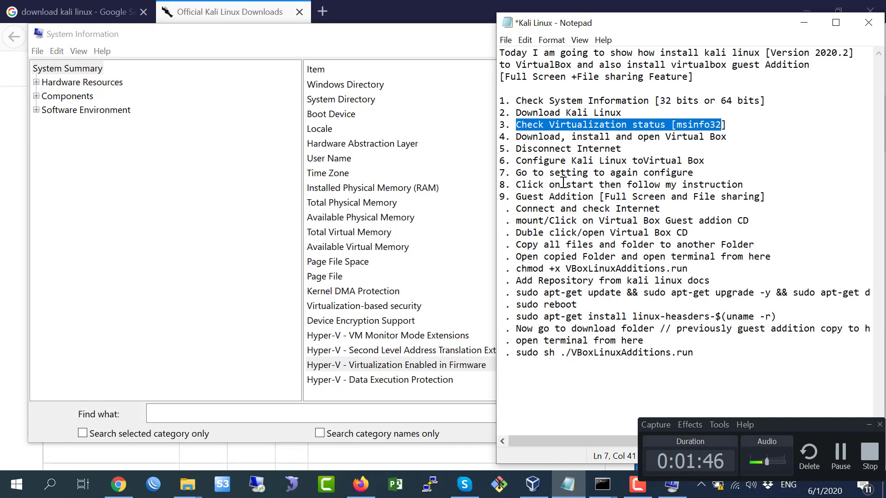
drag(516, 137, 711, 137)
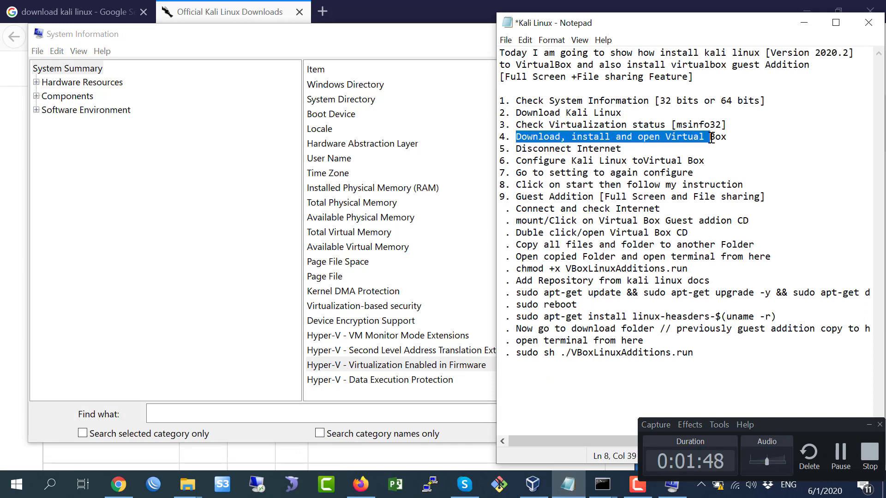
click(731, 135)
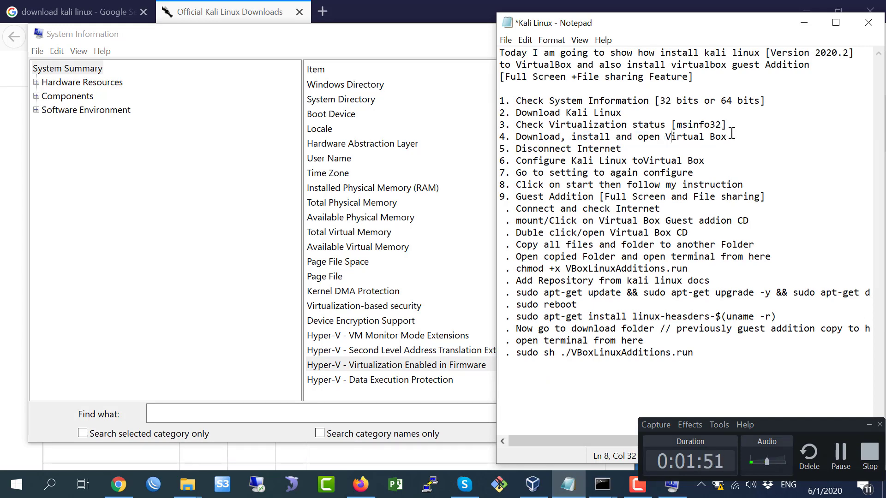
click(642, 138)
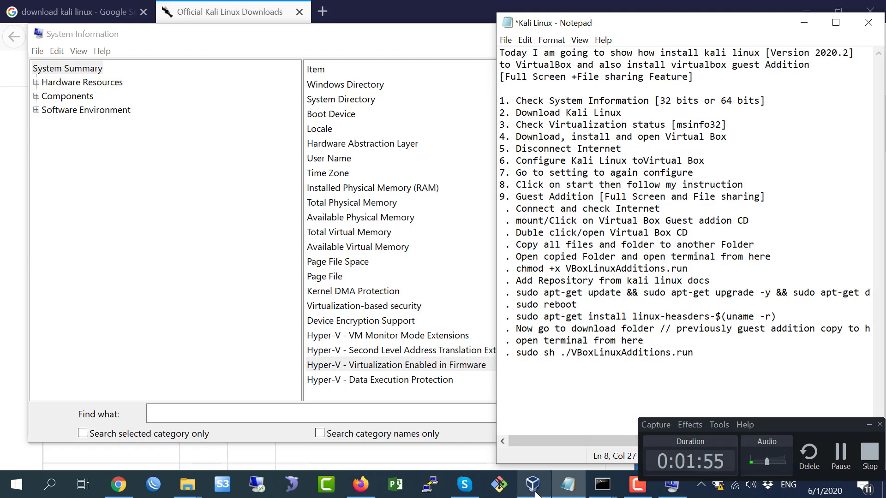
Bring up VirtualBox Manager, then mark the Disconnect Internet step in Notepad.
click(533, 484)
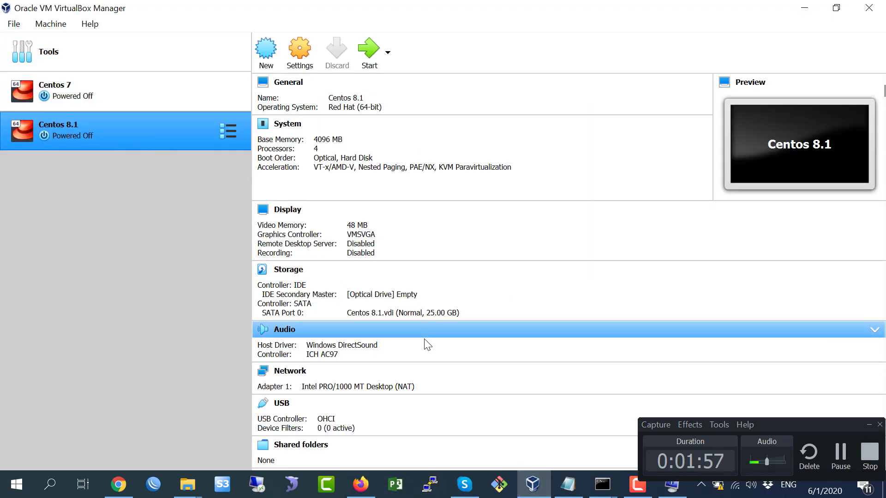
click(567, 484)
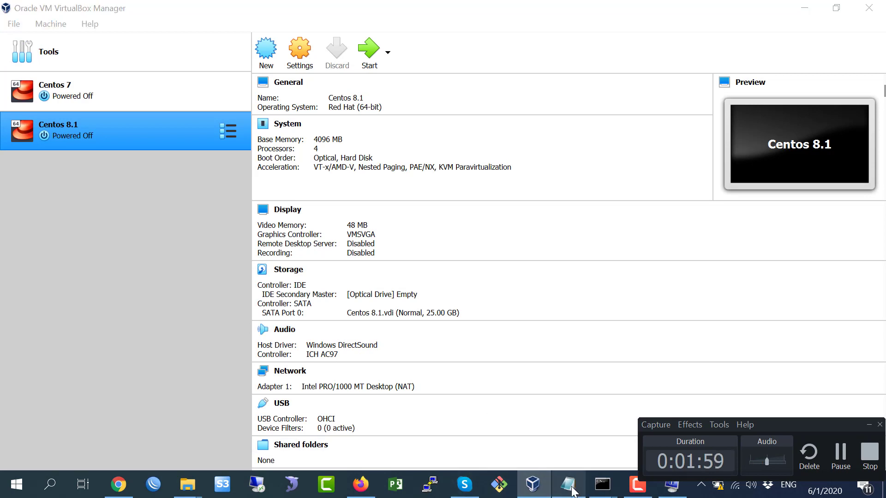
drag(517, 148, 656, 152)
Disconnect the PC from its current Wi-Fi network.
click(735, 484)
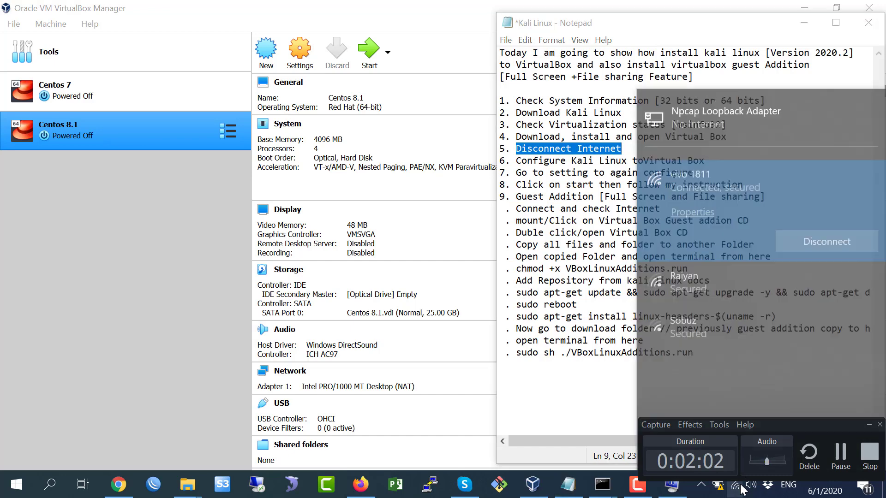
click(830, 218)
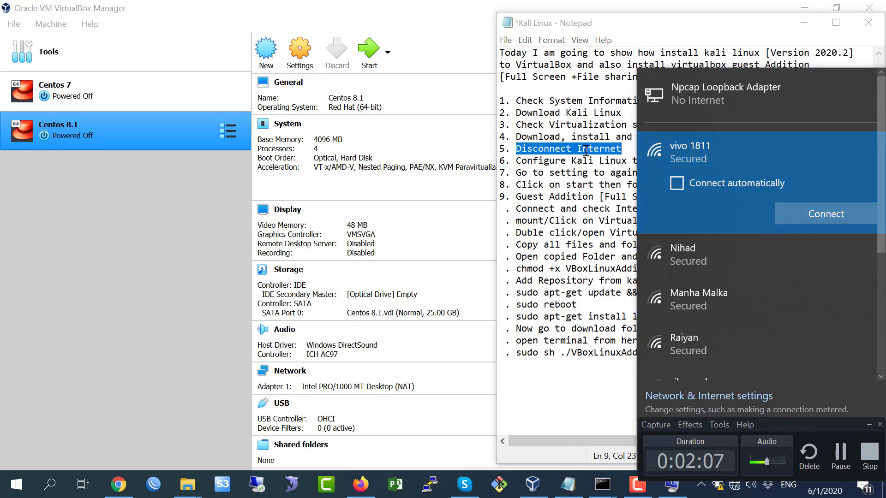
click(585, 150)
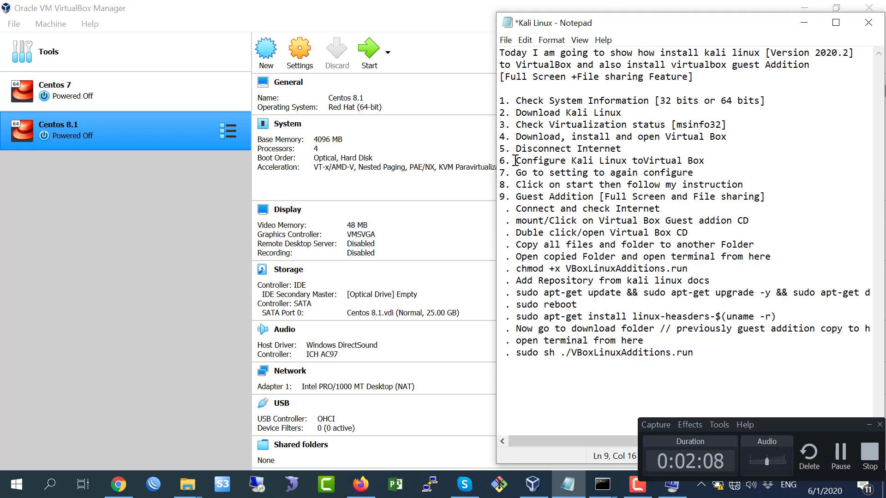
Fix step 6 in the notes to read 'Configure Kali Linux to Virtual Box'.
drag(515, 160, 720, 161)
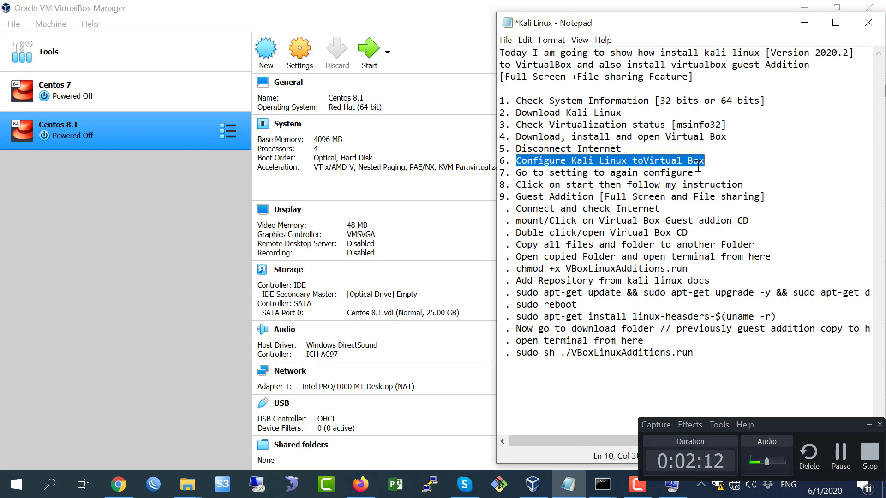
click(649, 164)
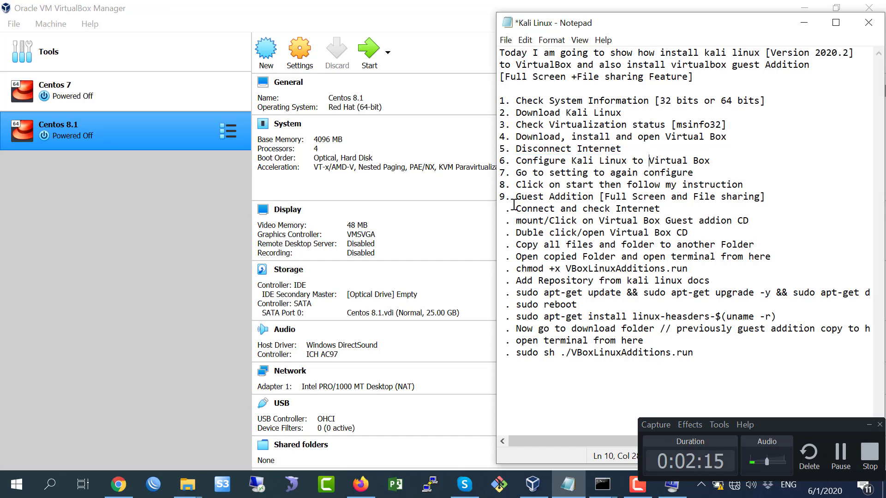
click(161, 217)
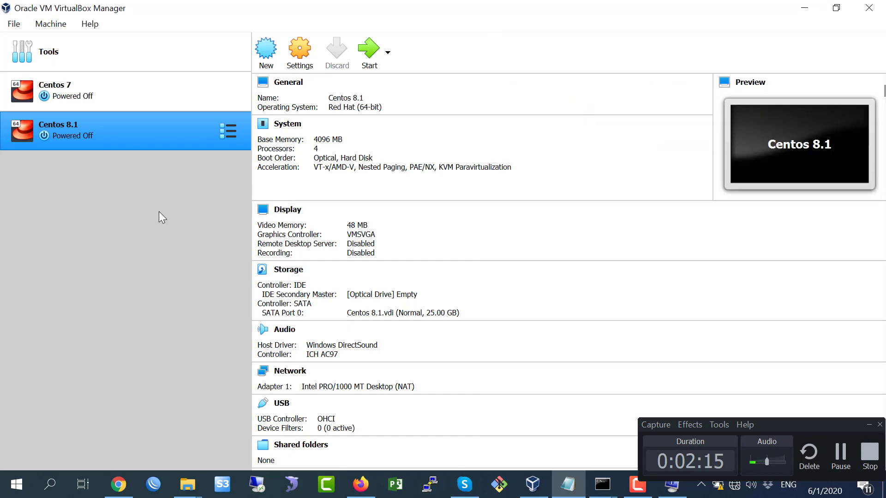
Start a new VM named Kali Linux with type Linux and version Debian (64-bit).
click(267, 59)
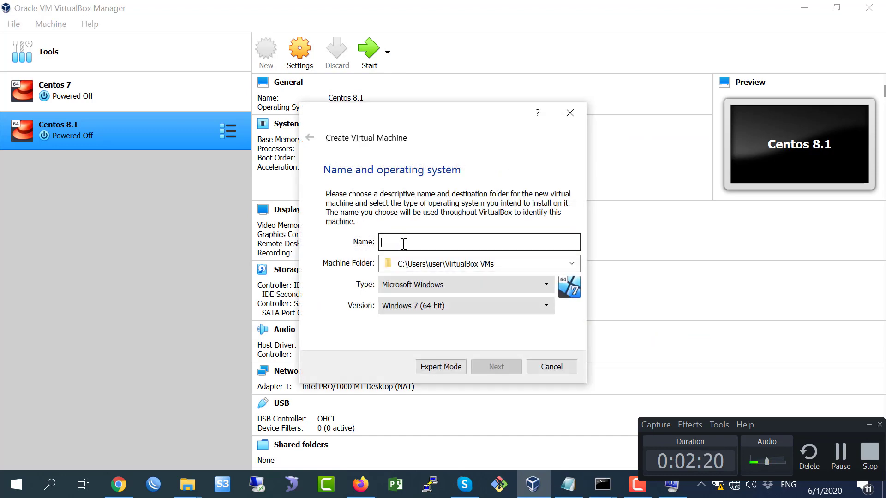
text(Kali L)
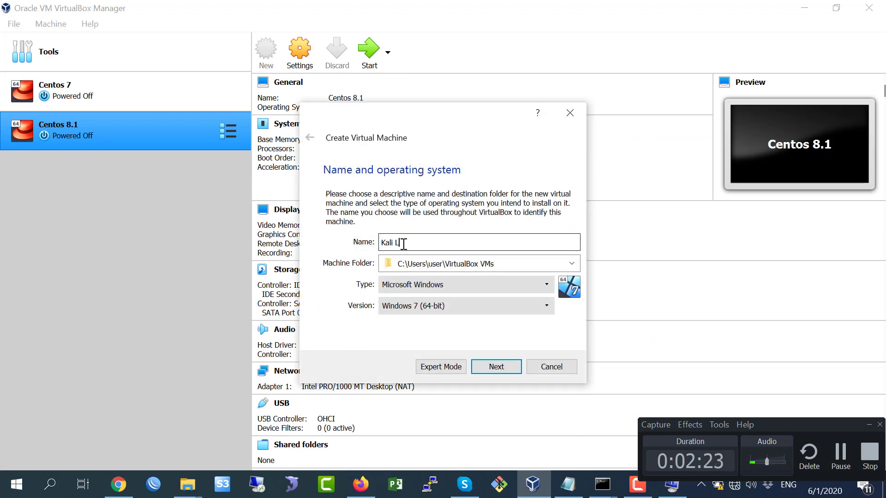
text(inux)
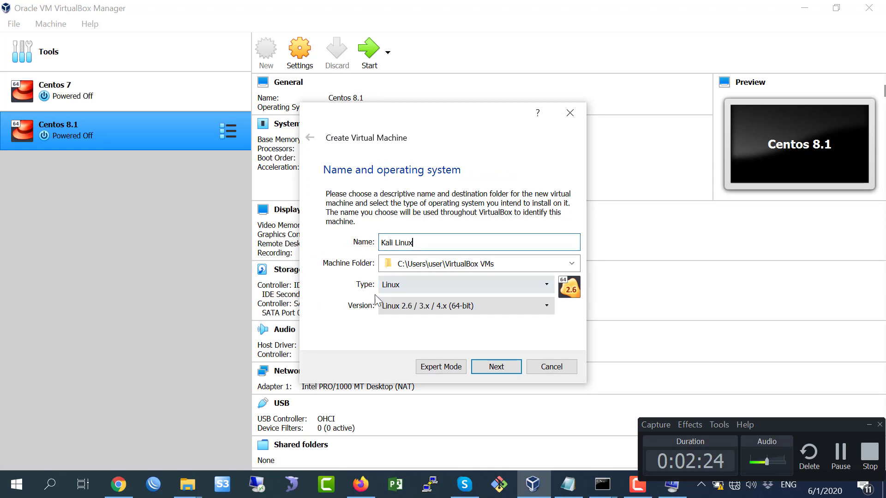
click(420, 289)
click(420, 290)
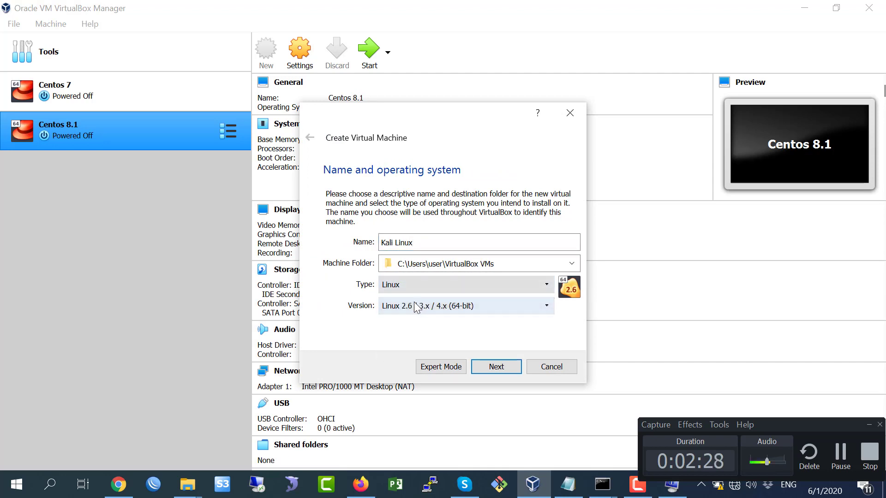
click(401, 308)
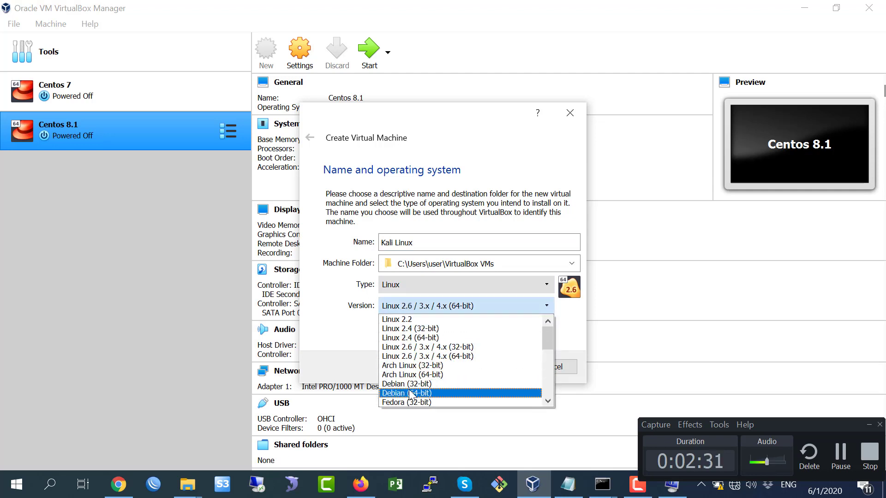
click(408, 393)
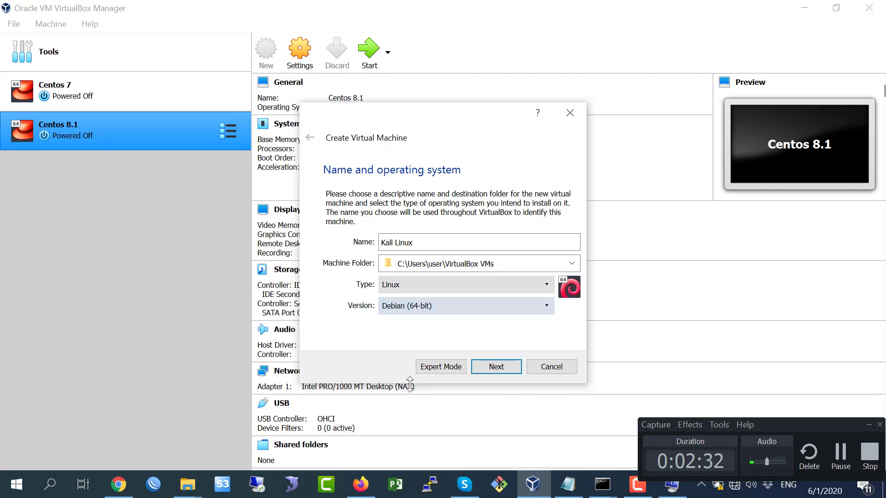
Set the new machine's memory size to 4096 MB.
click(492, 366)
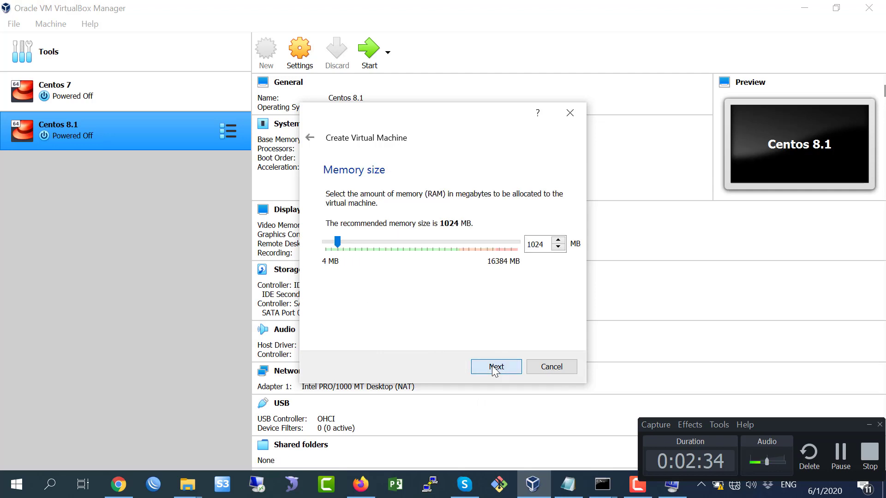
double_click(531, 245)
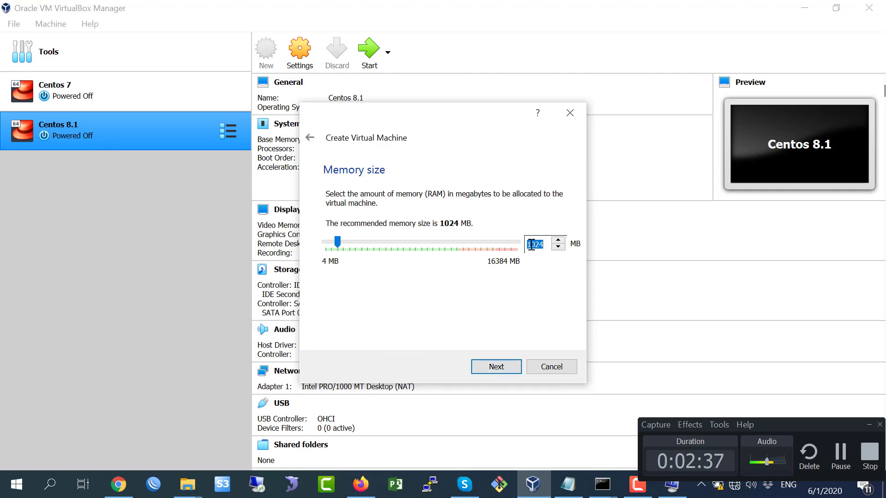
text(4096)
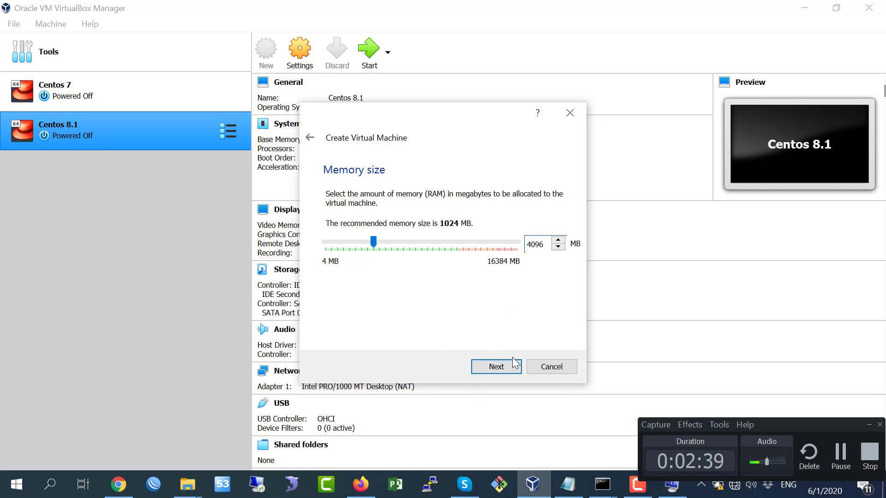
click(515, 365)
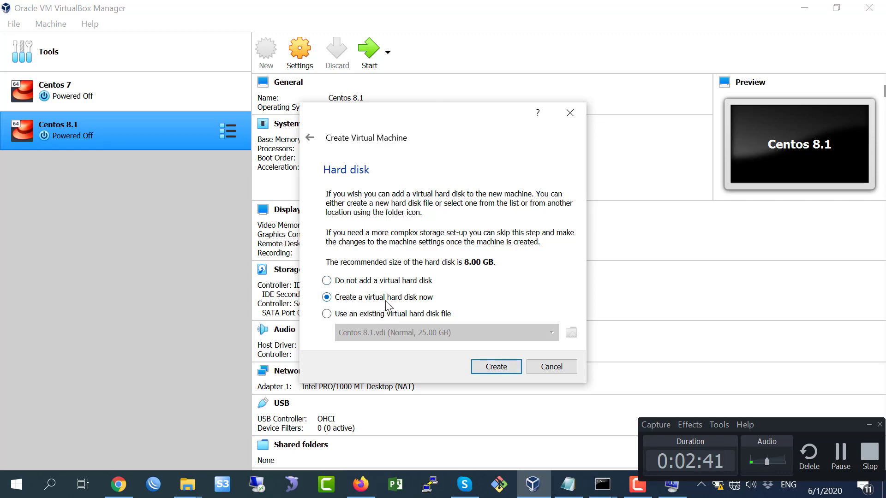
Create a dynamically allocated VDI disk saved in a new D:\Virtual Box\Kali Linux folder.
click(503, 368)
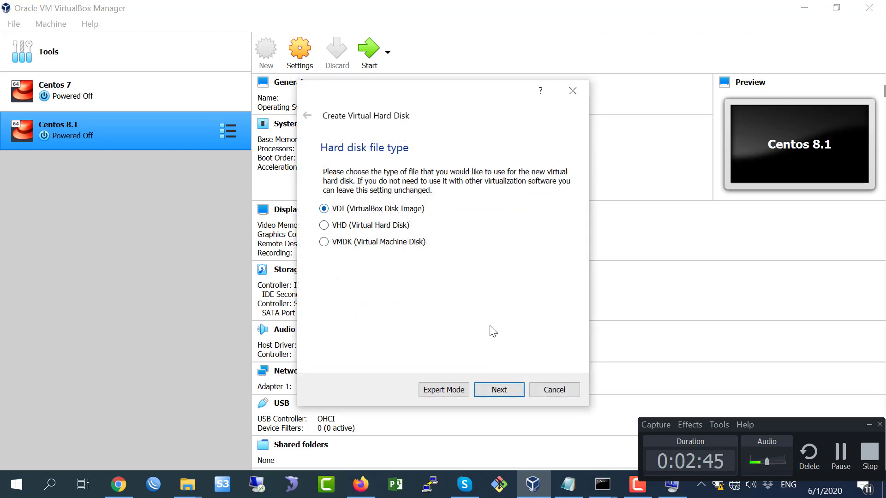
click(500, 389)
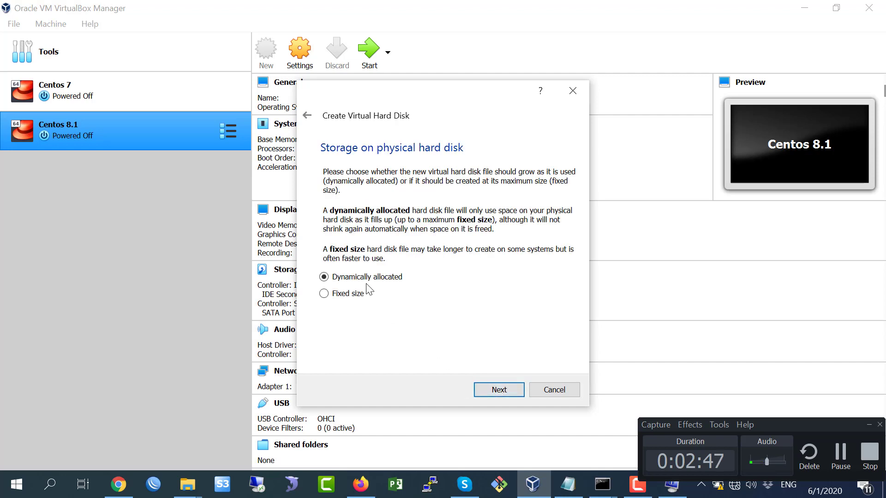
click(503, 389)
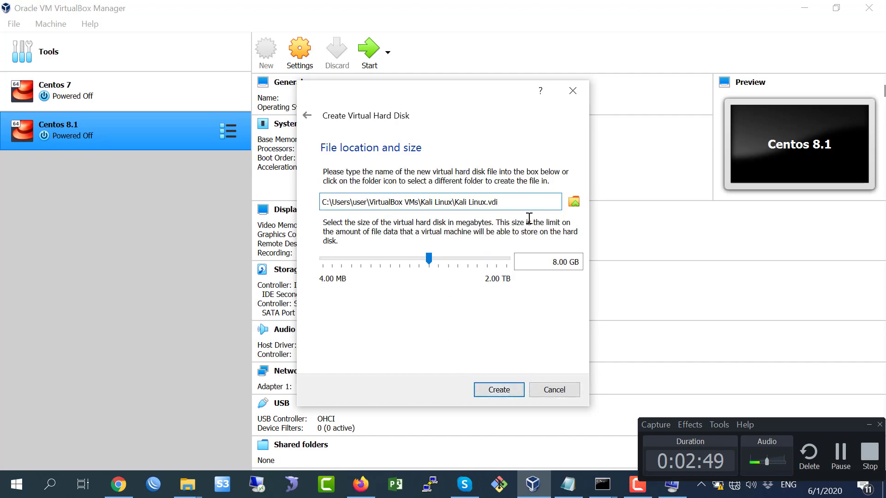
click(574, 202)
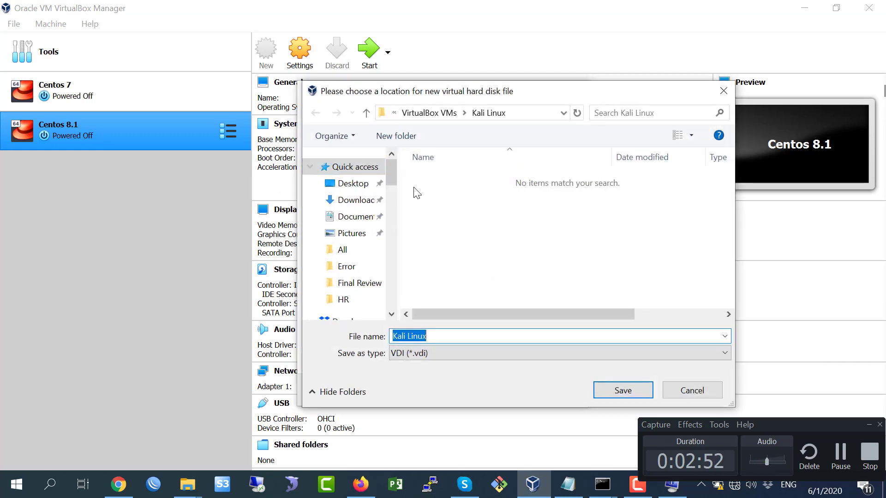
drag(393, 171, 397, 298)
click(360, 239)
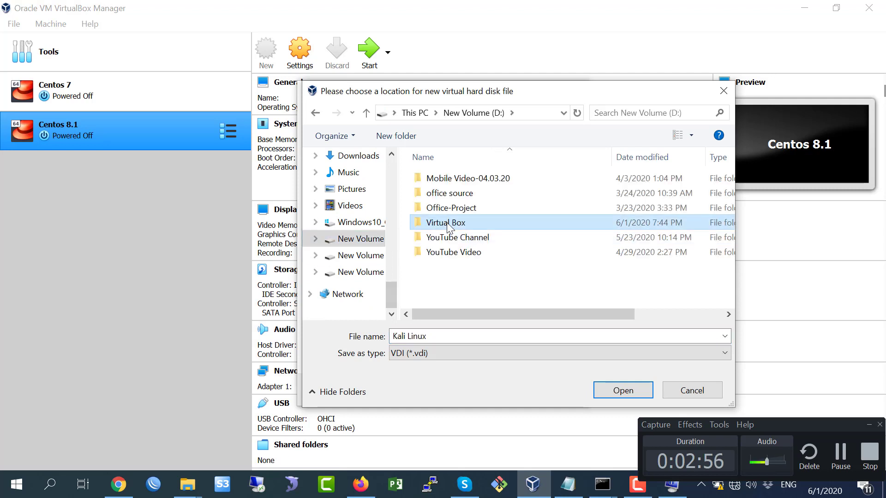
double_click(446, 222)
click(395, 135)
text(Kali Linux)
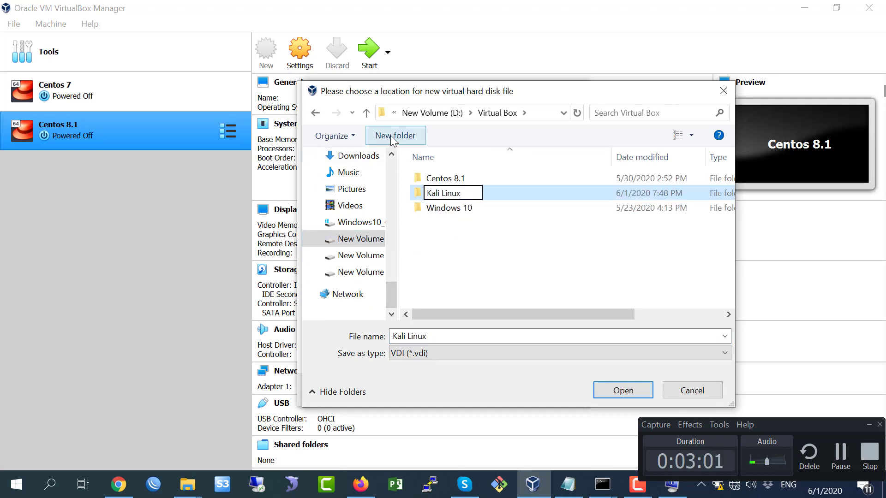
key(Return)
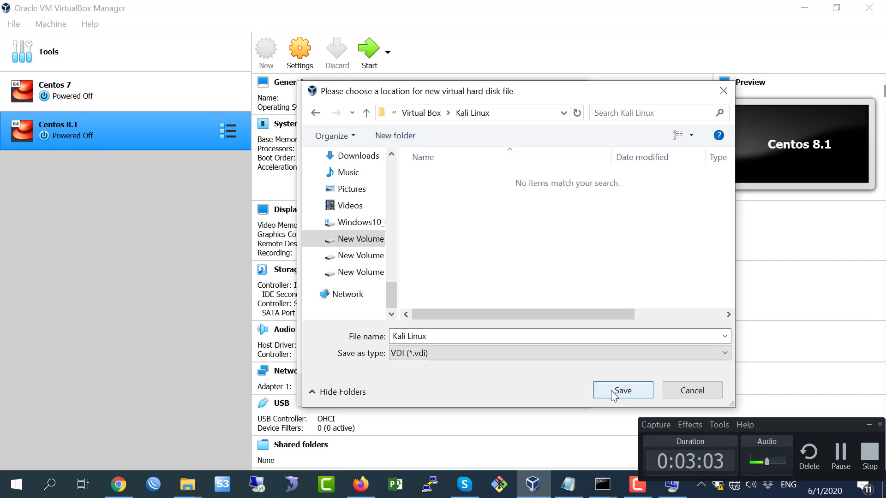
click(610, 391)
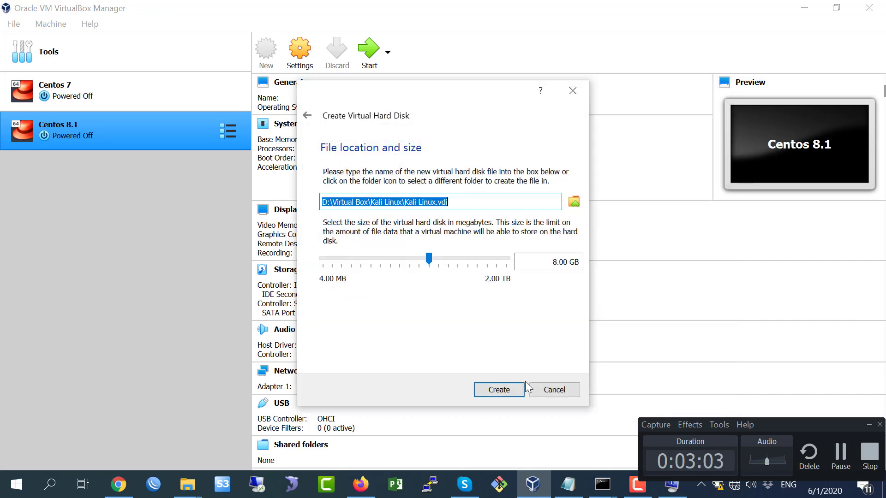
Set the disk size to 25 GB and finish creating the machine.
click(557, 262)
text(25)
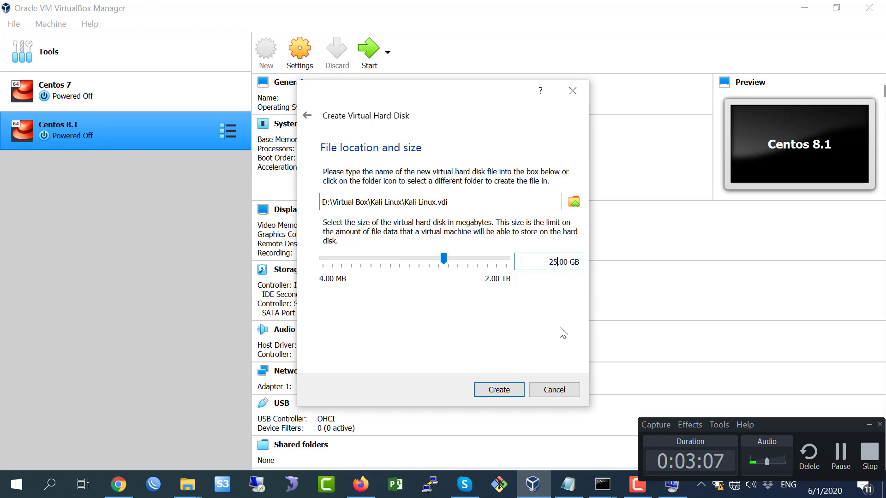
click(500, 391)
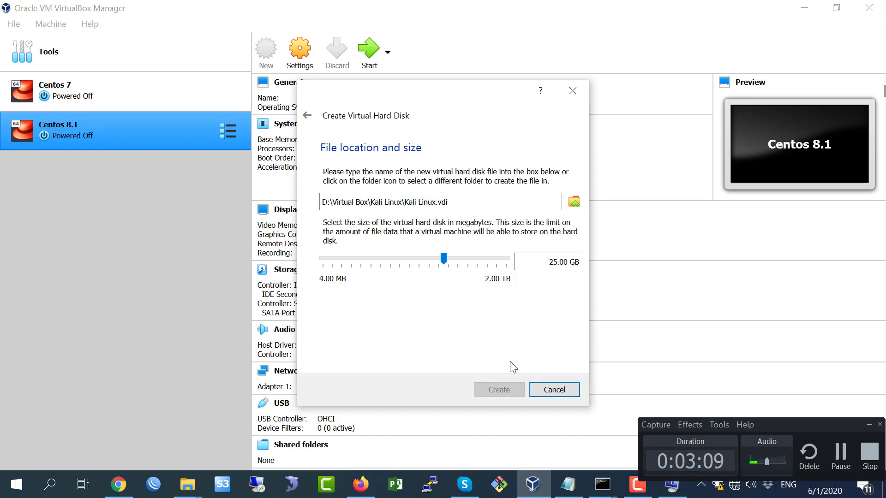
Check step 7 in the notes, then bring VirtualBox Manager to the front.
key(alt+Tab)
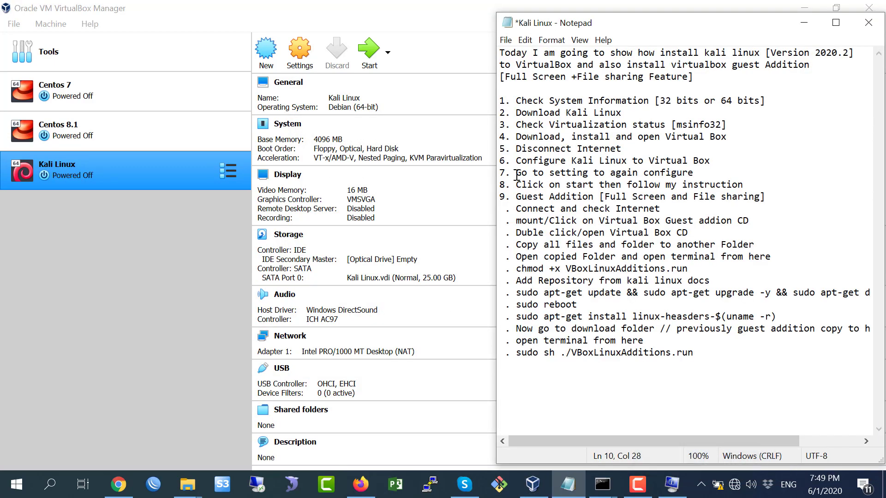
drag(517, 175, 706, 172)
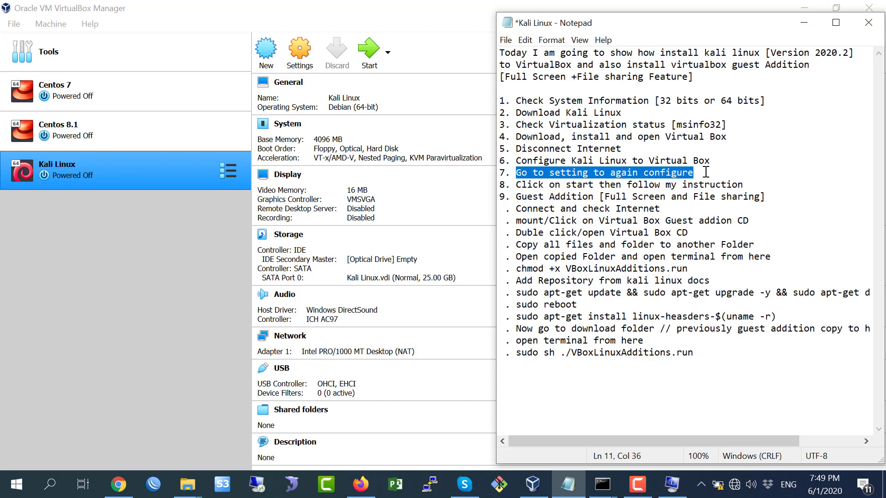
click(607, 173)
click(165, 203)
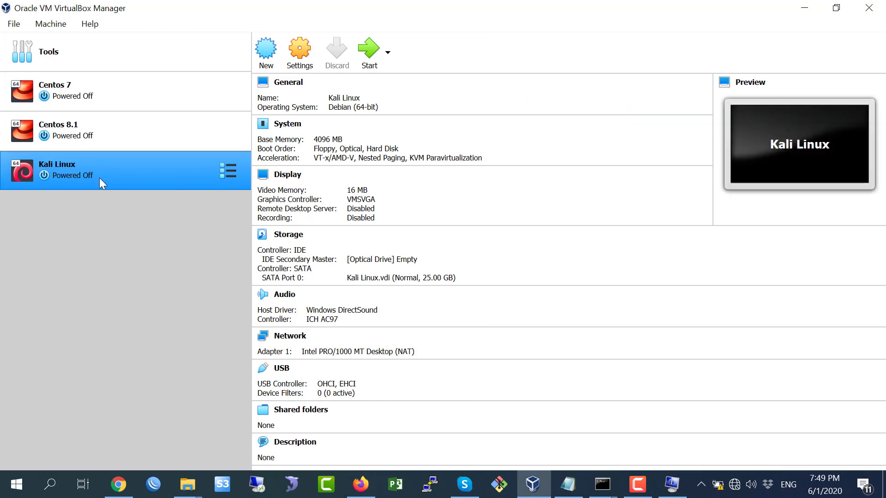
In Kali Linux Settings > General > Advanced, set Shared Clipboard and Drag'n'Drop to Bidirectional.
right_click(70, 169)
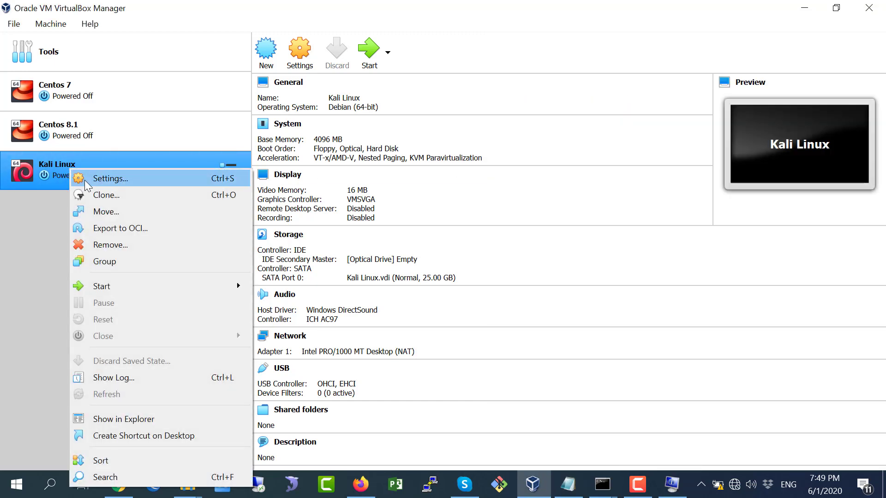
click(300, 57)
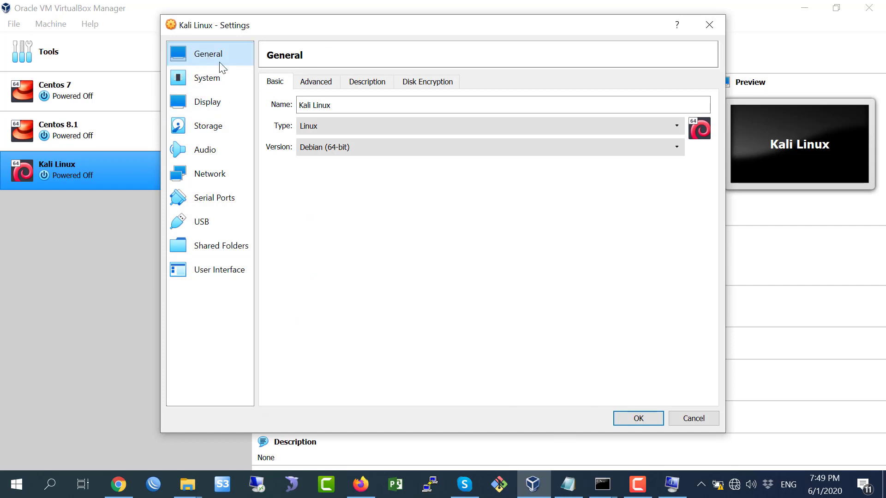
click(319, 87)
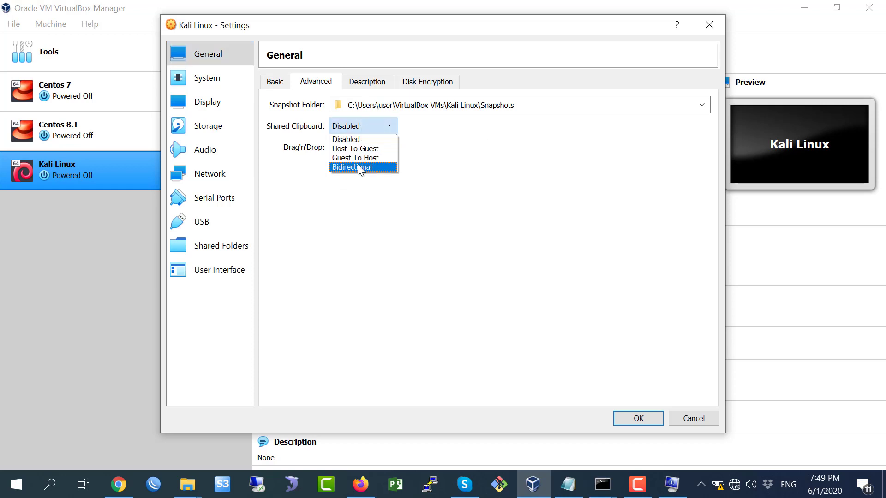
click(365, 166)
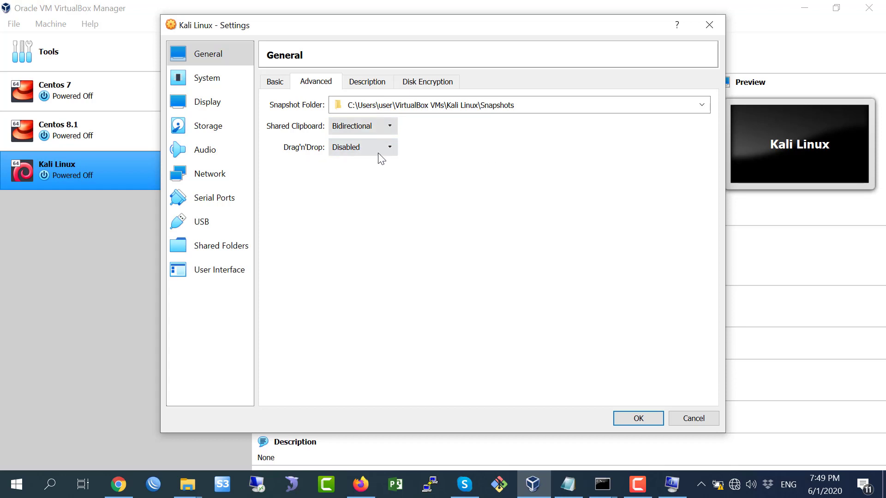
click(378, 150)
click(368, 190)
click(371, 83)
Disable Floppy and move it last in the boot order, keeping USB Tablet pointing device.
click(424, 82)
click(243, 84)
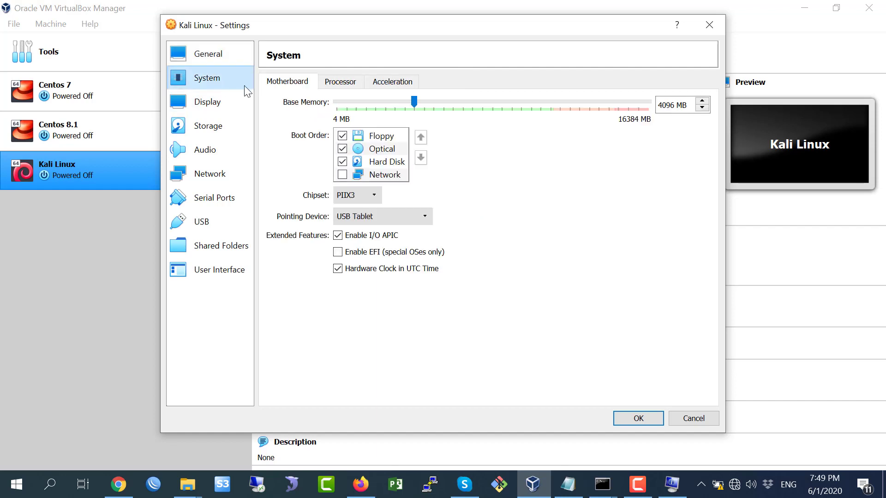
click(379, 135)
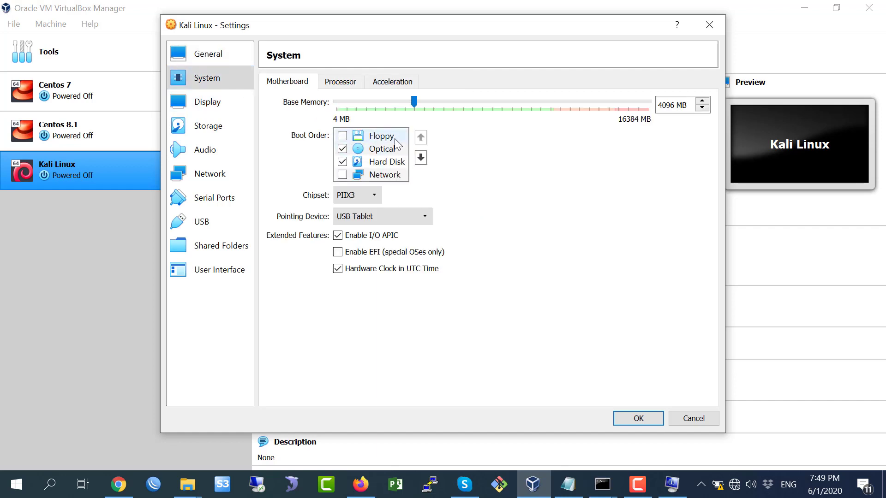
click(420, 159)
click(420, 158)
click(420, 158)
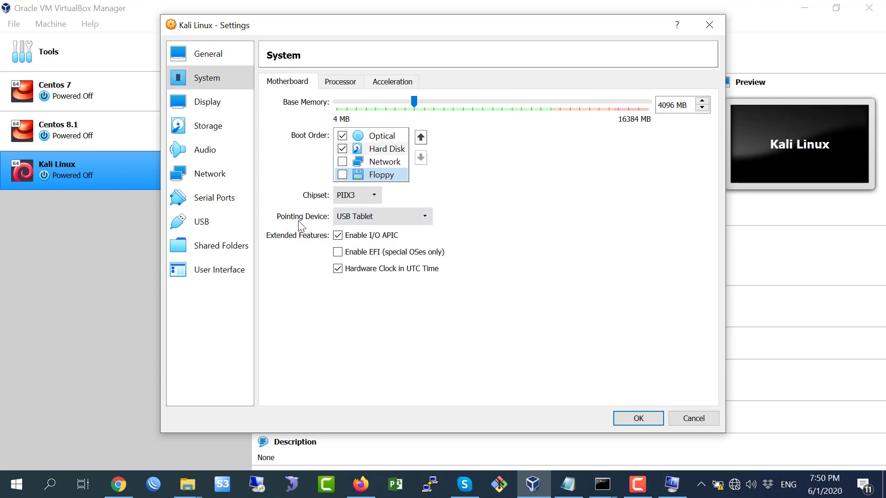
click(375, 217)
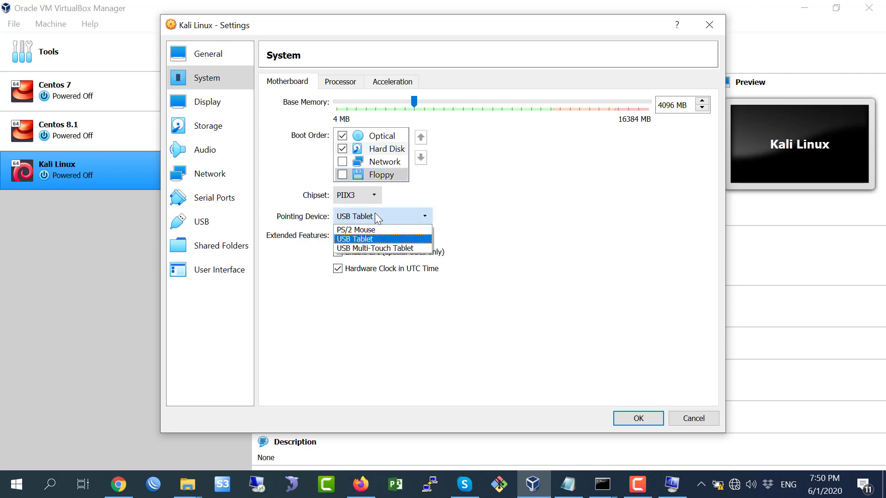
click(360, 240)
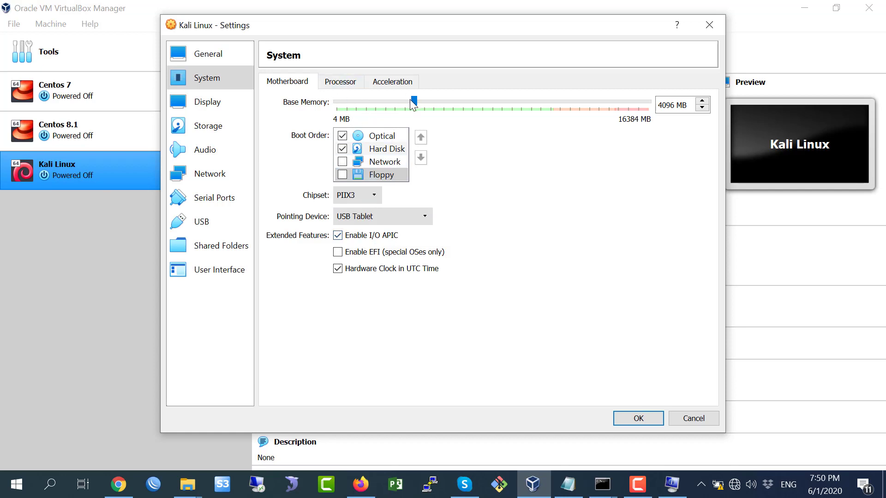
Give the Kali Linux VM 4 processors.
click(347, 85)
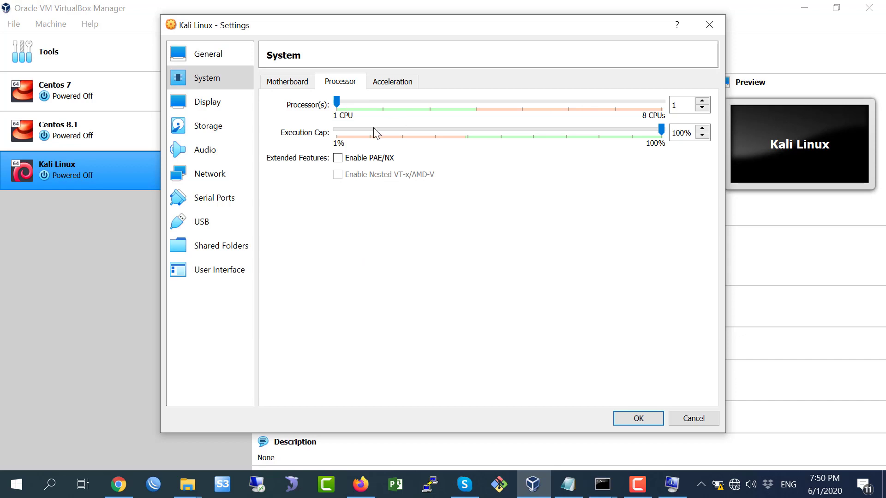
click(702, 101)
click(702, 101)
click(702, 101)
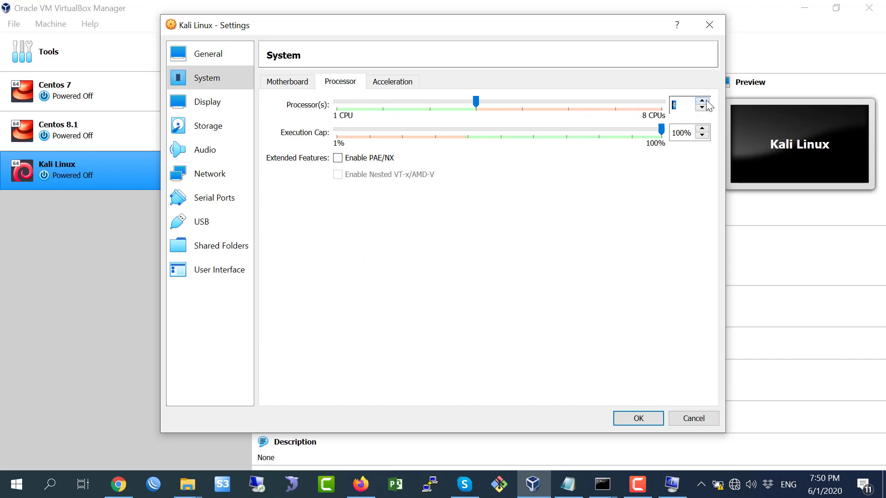
click(385, 87)
click(222, 101)
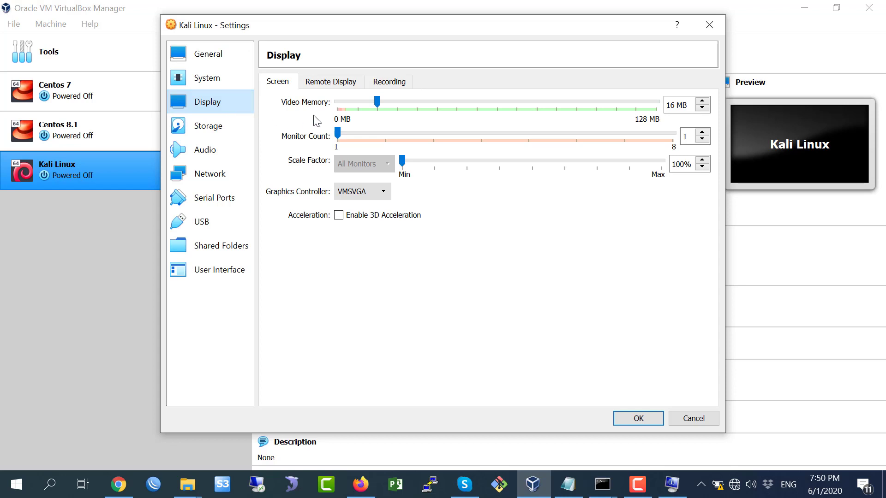
Increase Kali Linux video memory to 48 MB, leaving 3D acceleration disabled.
drag(377, 102, 454, 109)
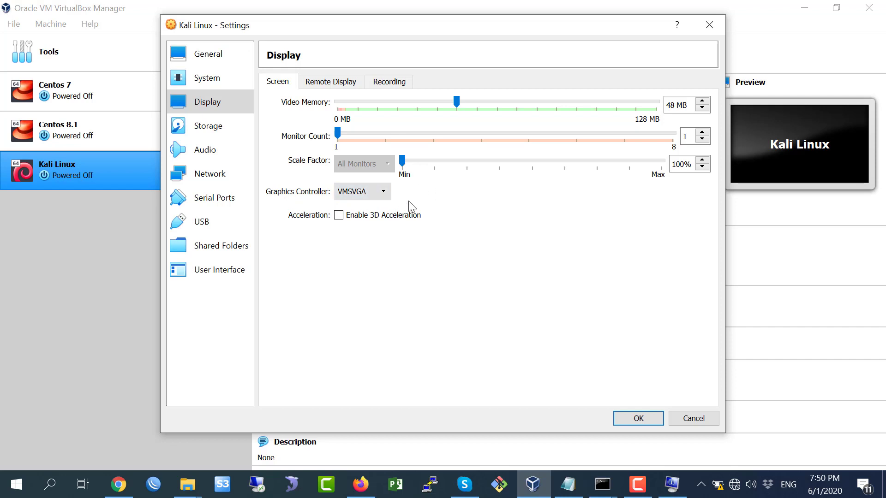
click(337, 217)
click(340, 219)
click(208, 130)
Load kali-linux-2020.2-installer-amd64.iso into the empty optical drive and save the settings.
click(308, 114)
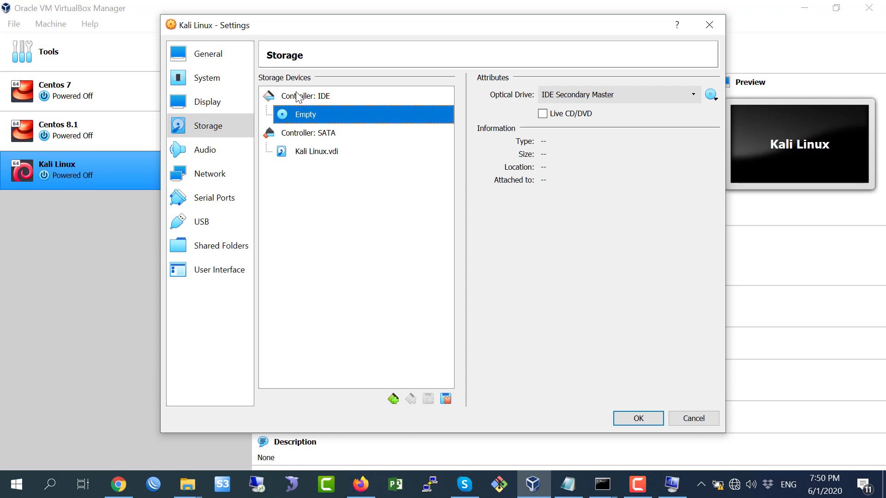
click(317, 155)
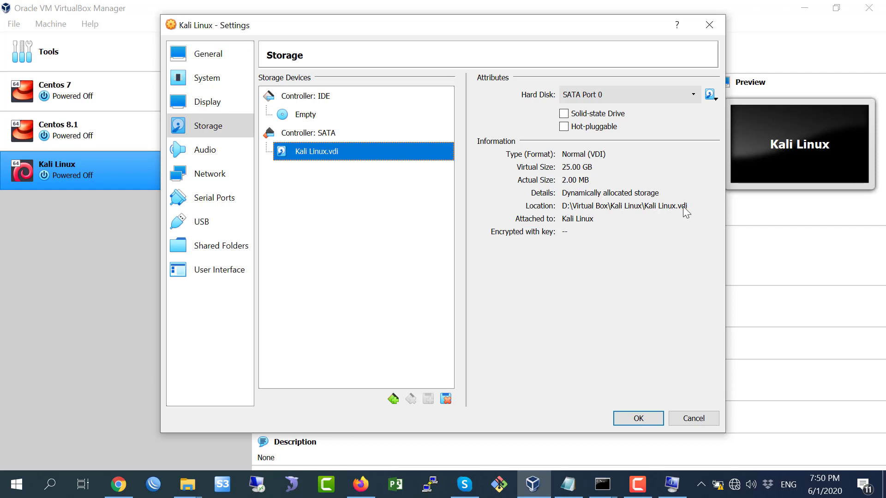
click(308, 115)
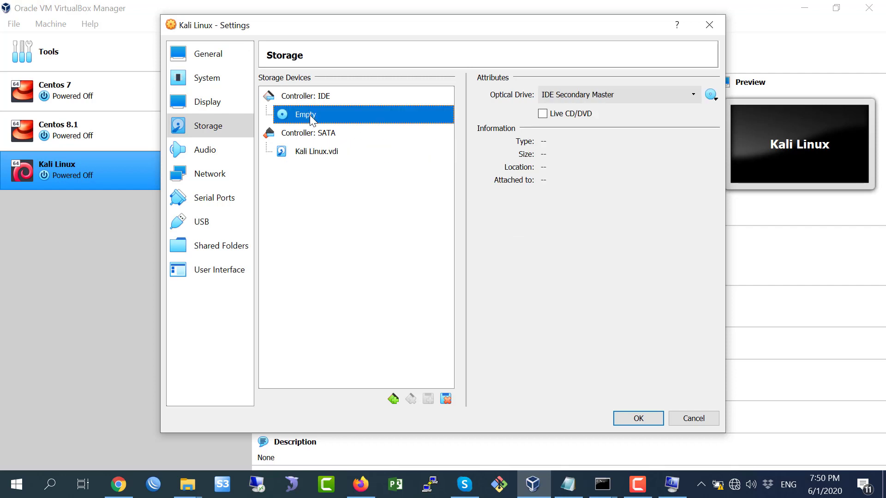
click(716, 101)
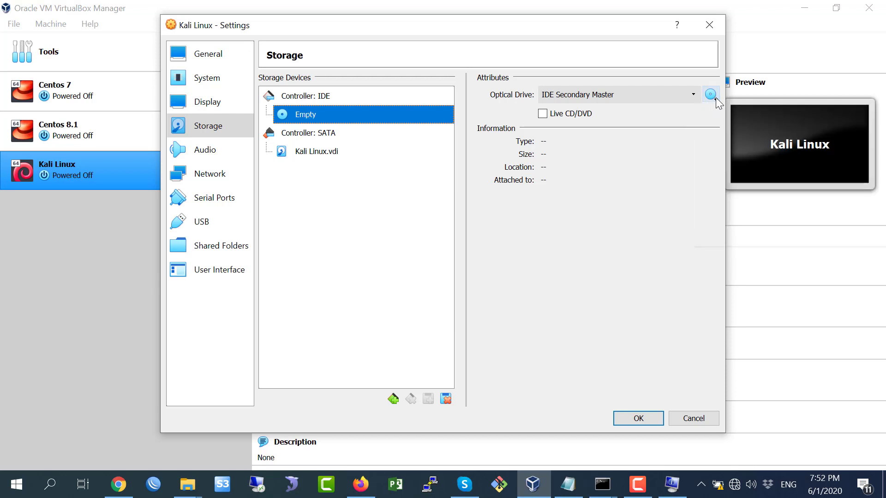
click(718, 101)
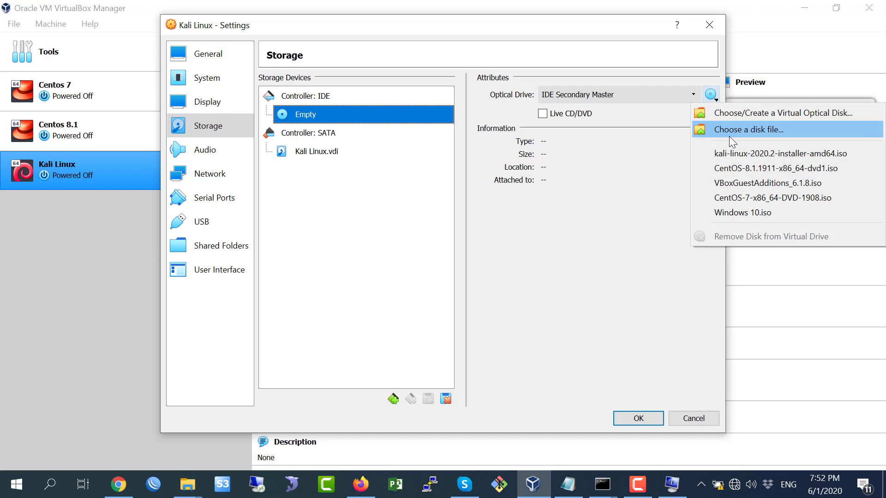
click(746, 131)
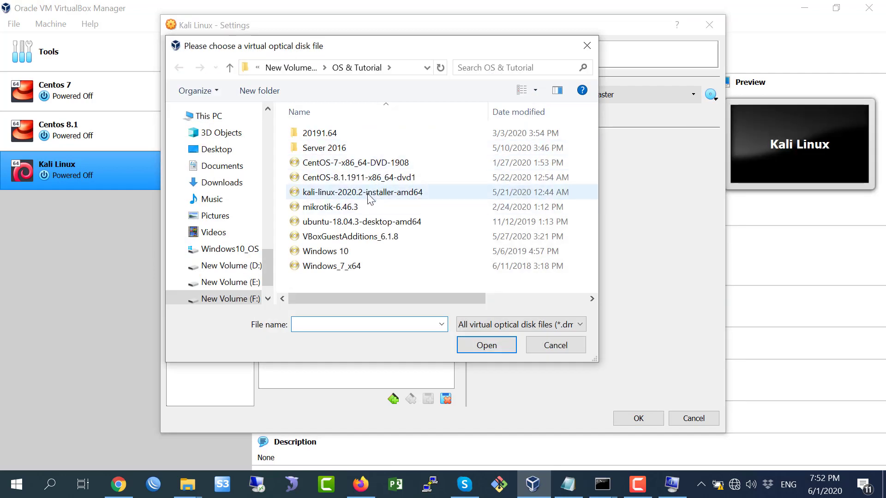
click(367, 195)
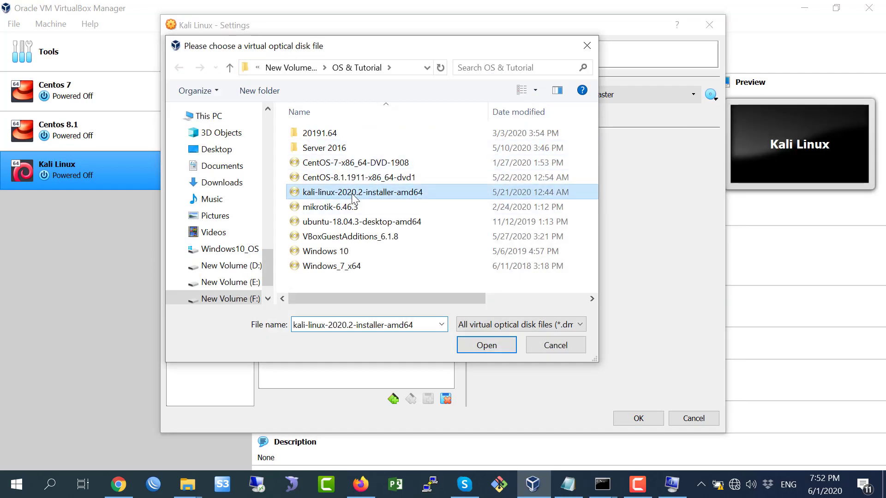
click(489, 349)
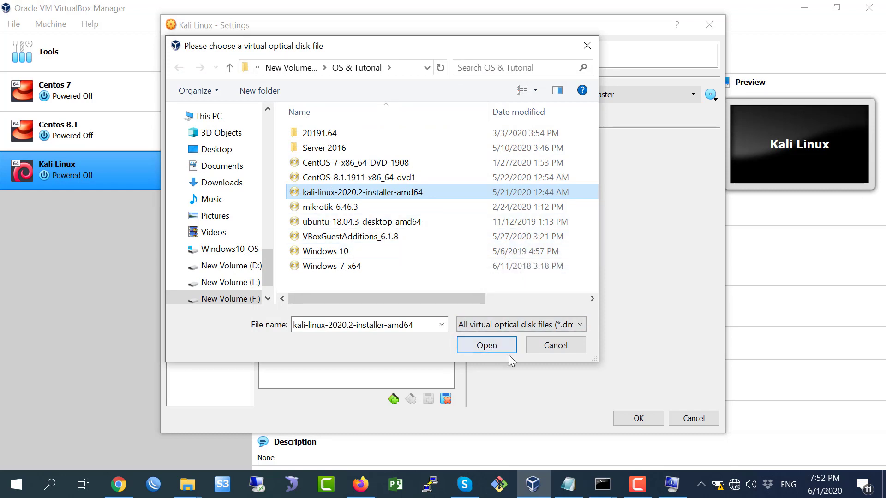
click(638, 418)
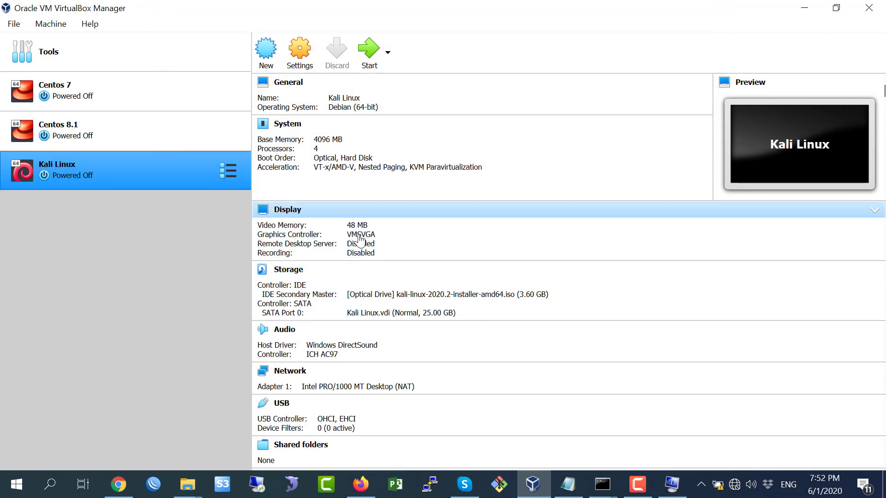
Check notes steps 8 and 9 about starting the VM in Notepad, then return to VirtualBox Manager.
click(568, 484)
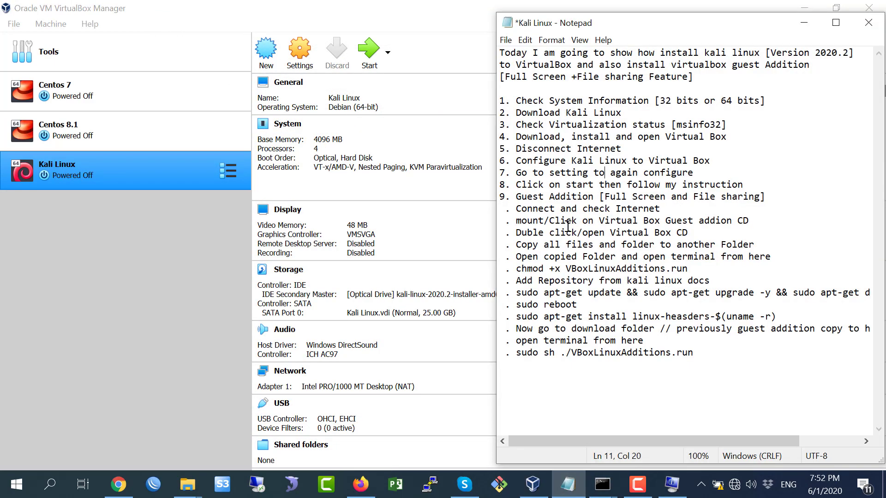
drag(518, 187, 616, 197)
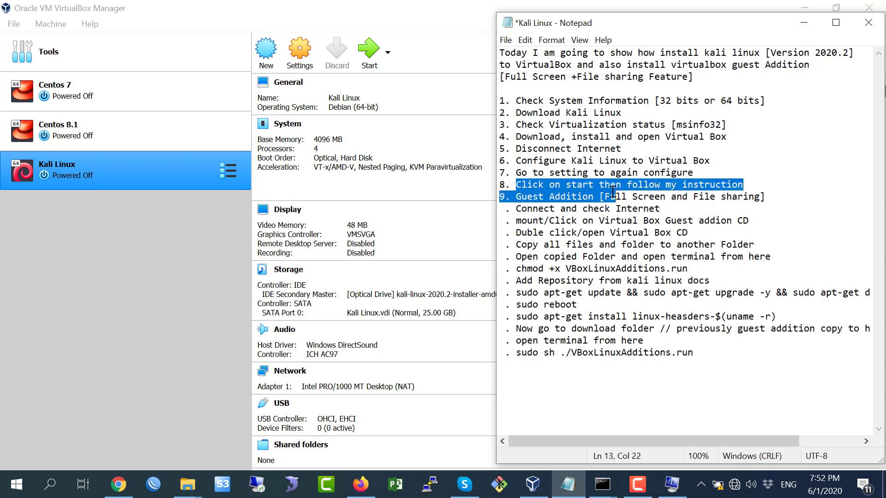
click(607, 187)
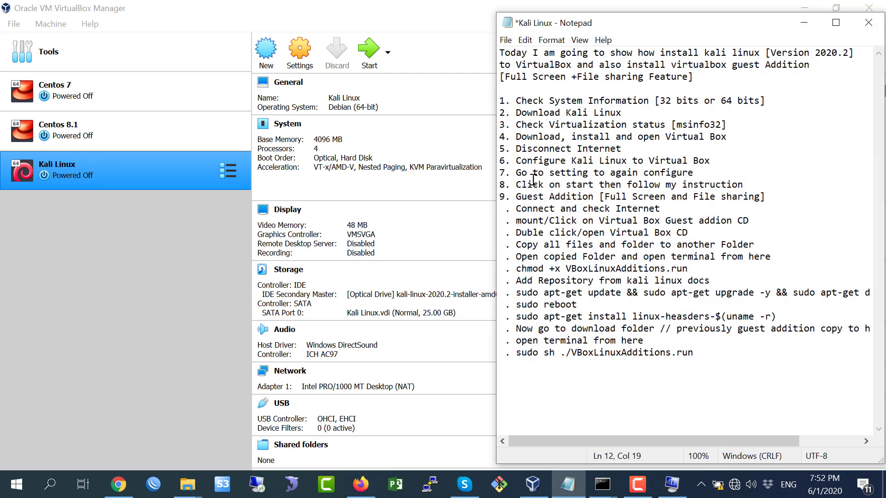
click(451, 28)
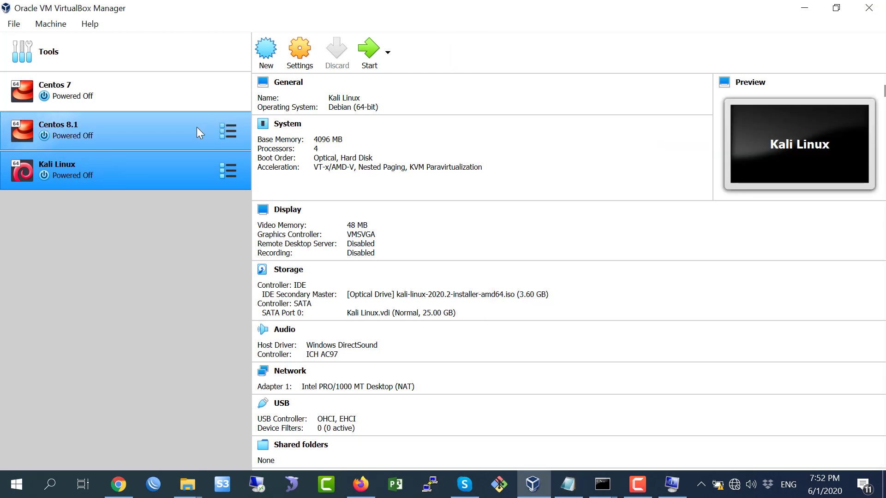
Start the Kali Linux VM from the kali-linux-2020.2 installer ISO and maximise its window.
click(370, 51)
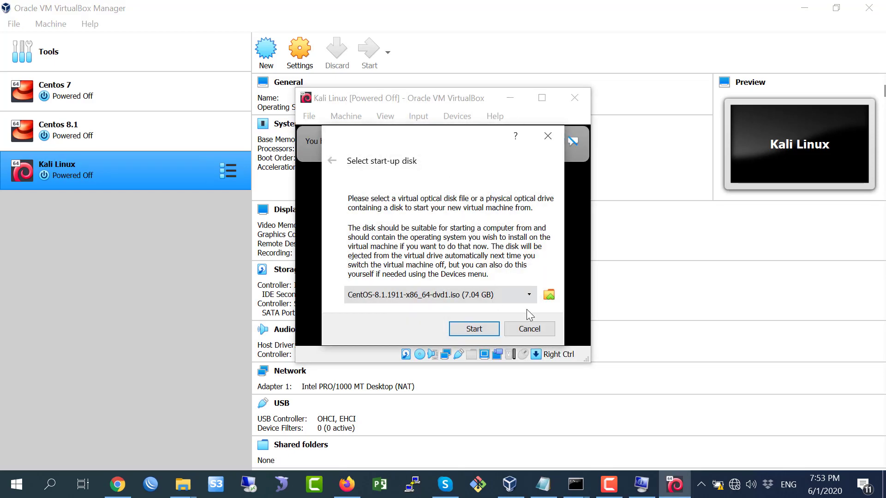
click(549, 295)
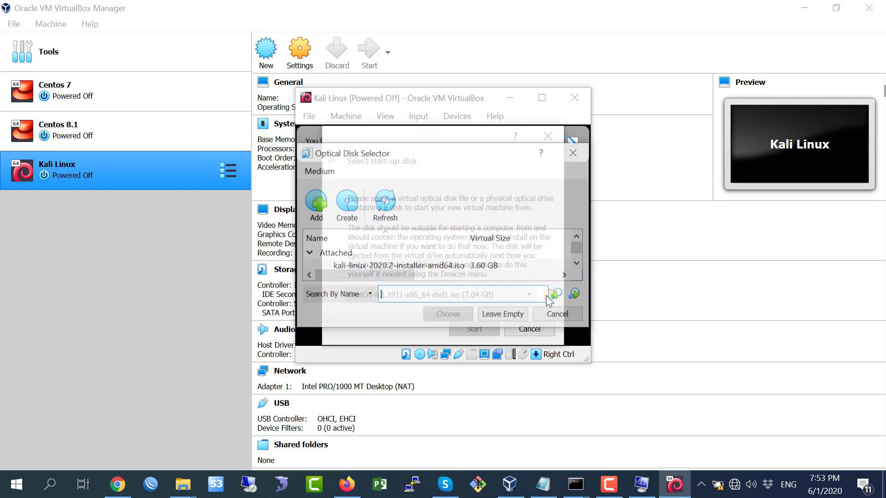
click(578, 263)
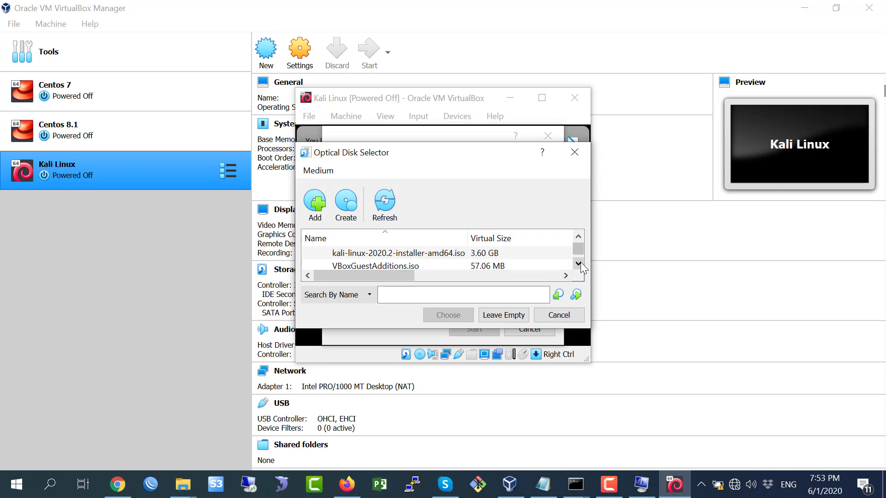
click(579, 236)
click(578, 263)
click(426, 253)
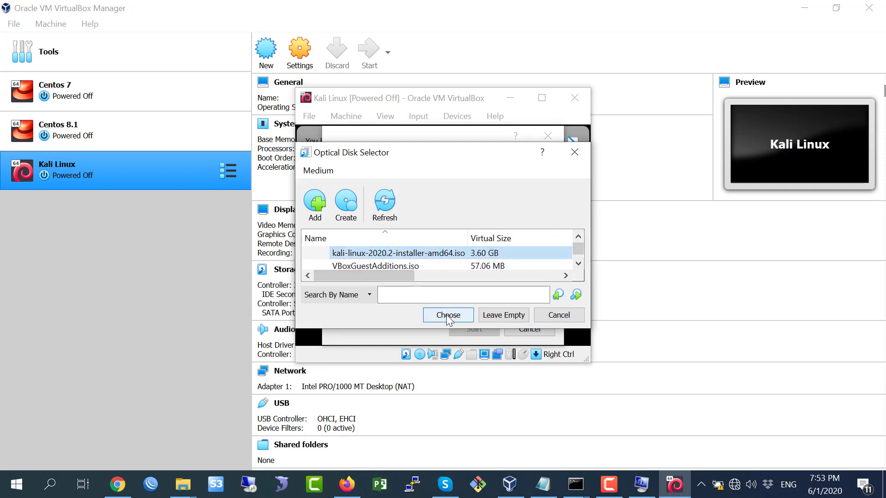
click(448, 315)
click(468, 328)
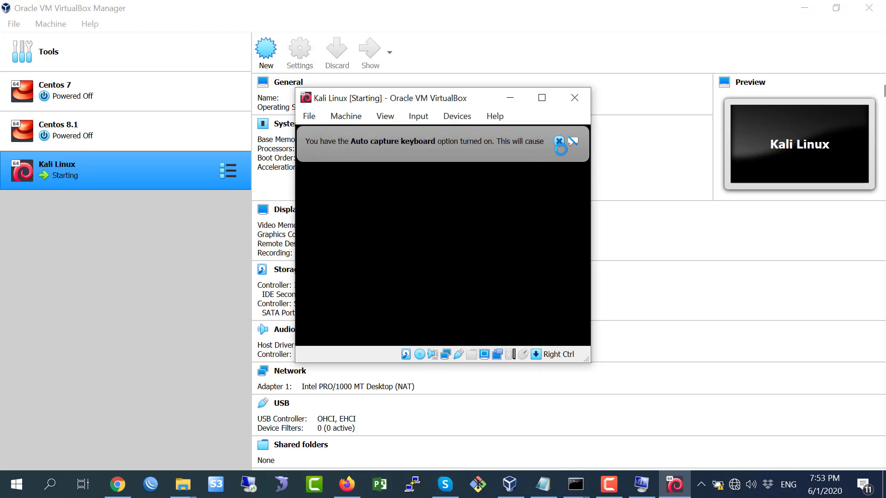
click(559, 141)
click(541, 98)
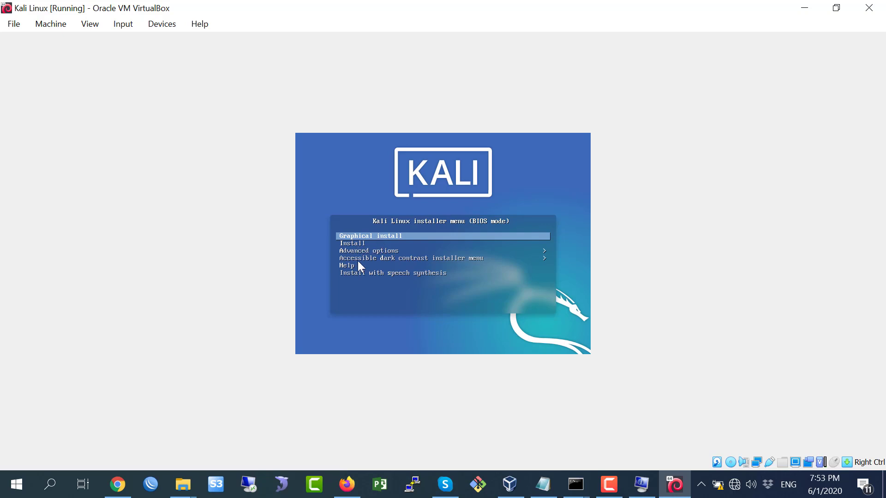
Launch Graphical install from the Kali boot menu.
key(Down)
key(Up)
key(Return)
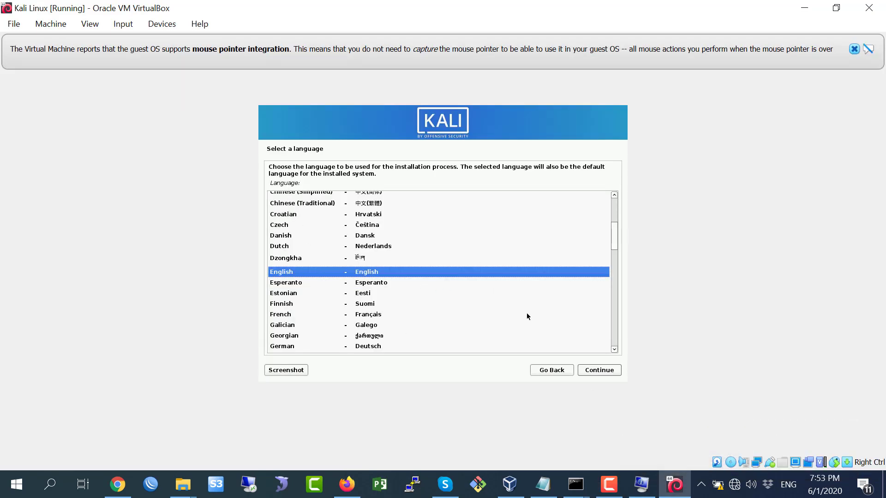
Accept English language, United States location and American English keymap.
click(595, 372)
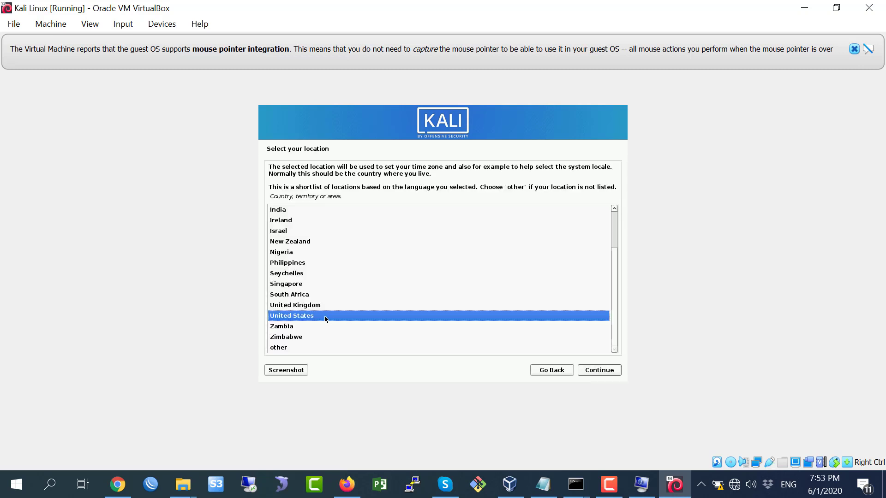
click(594, 373)
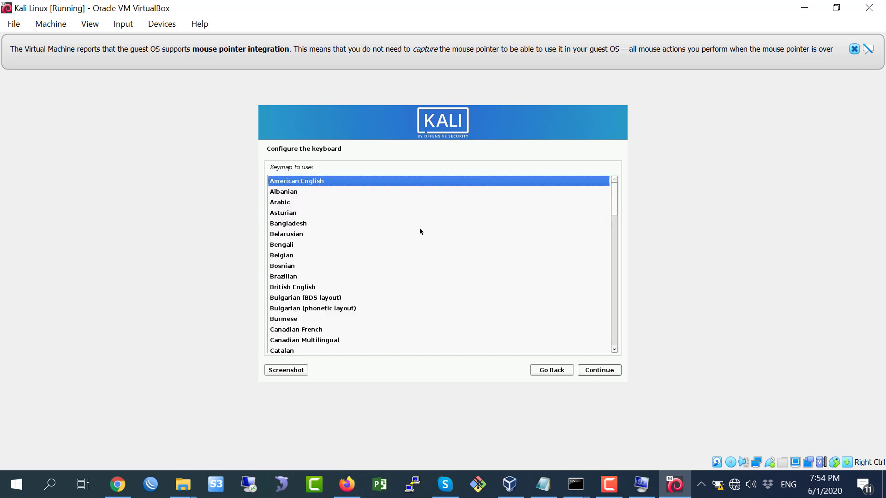
click(600, 371)
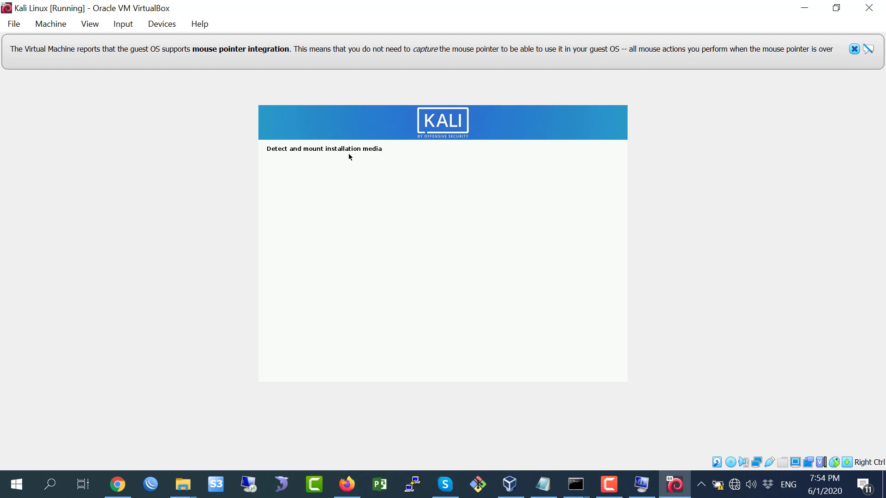
Let network detection finish and continue with no name servers entered.
click(616, 491)
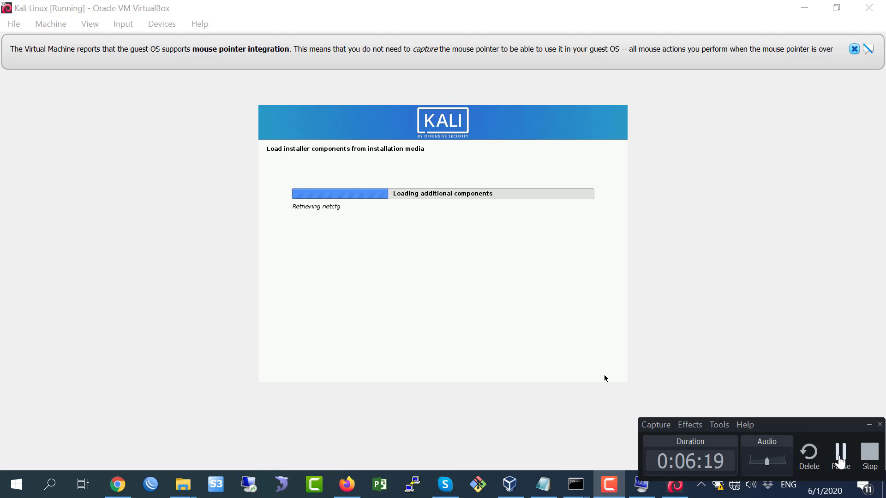
click(841, 461)
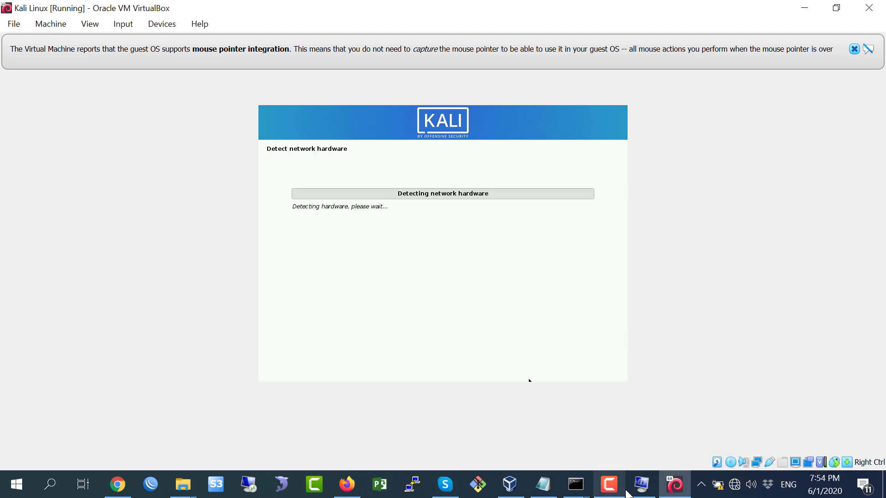
click(615, 487)
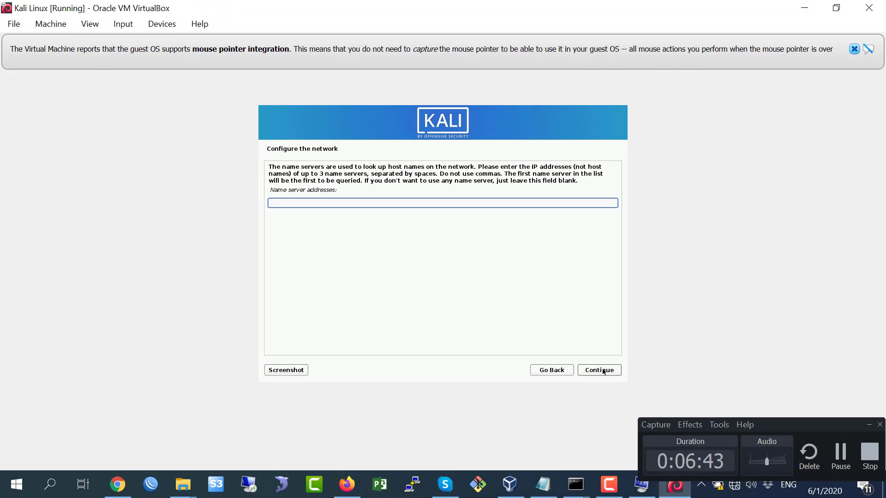
click(604, 372)
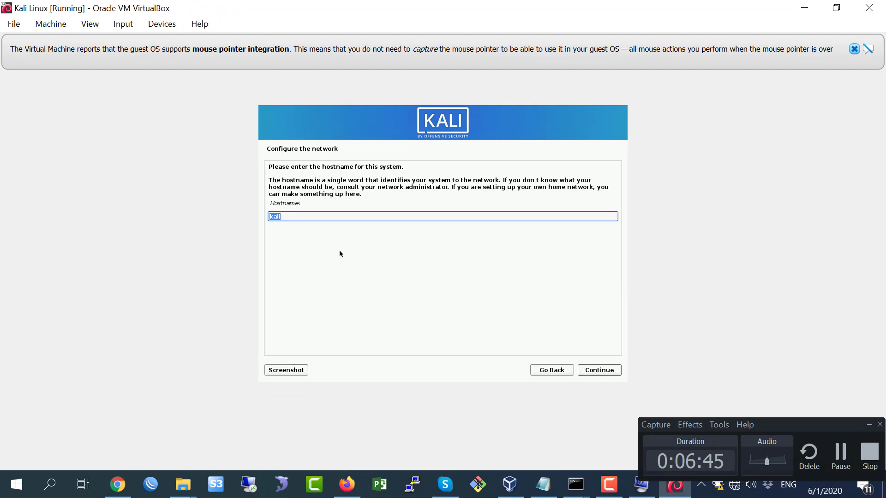
Keep 'kali' as the hostname and leave the domain name blank.
click(306, 220)
click(606, 371)
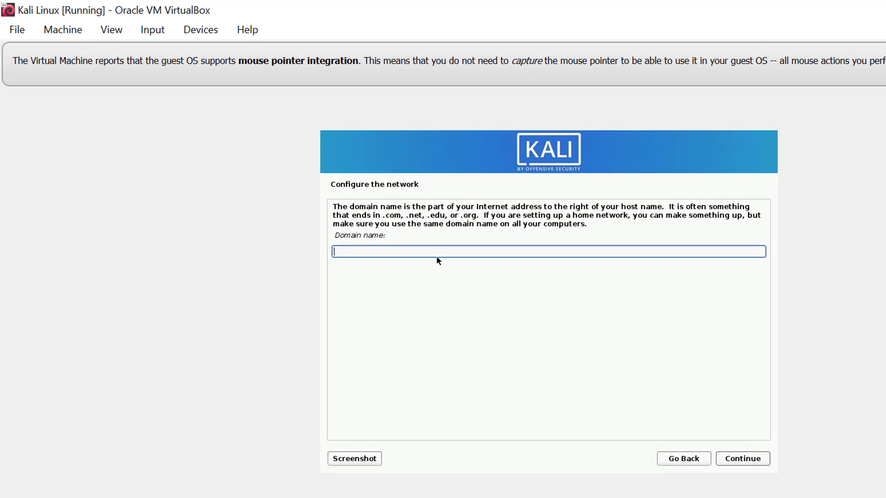
click(741, 460)
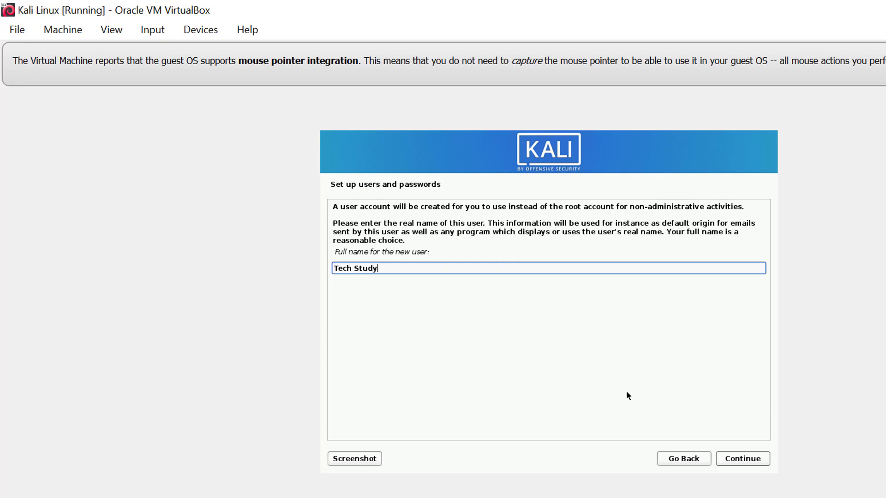
Submit the user's full name and accept the suggested username.
click(747, 463)
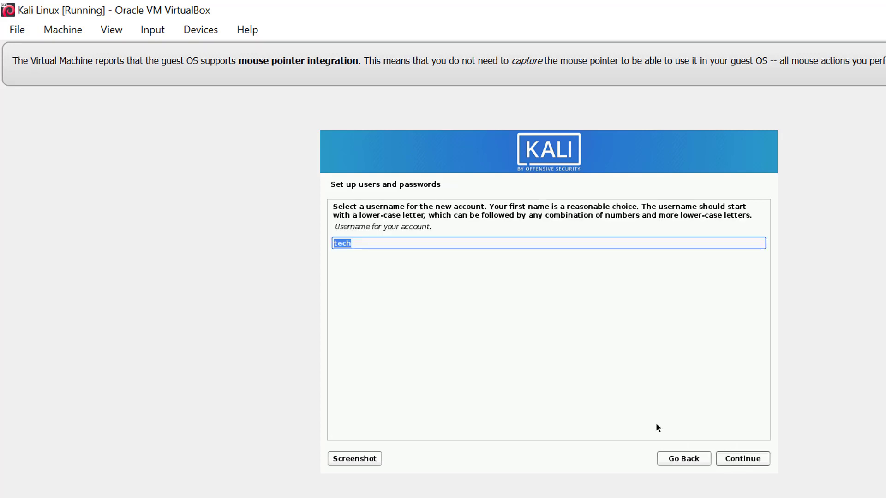
click(383, 245)
click(744, 463)
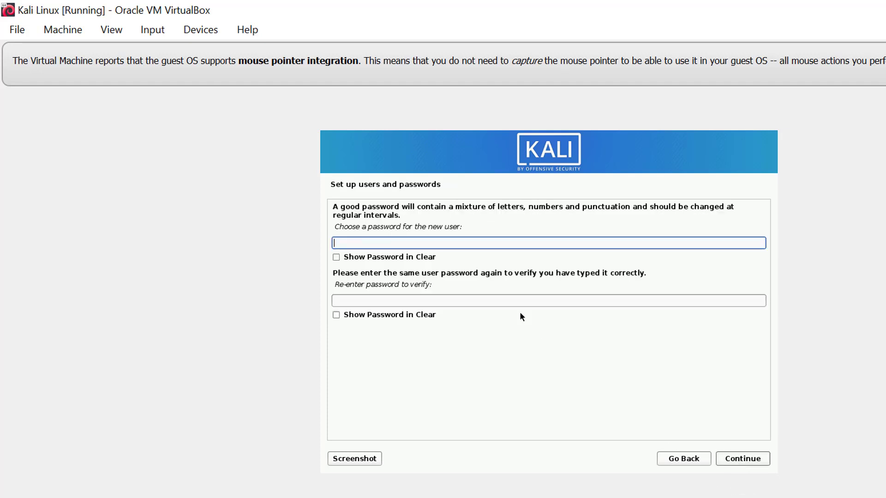
Enter and confirm the account password, then accept the Eastern time zone.
text(***)
click(512, 304)
text(*********)
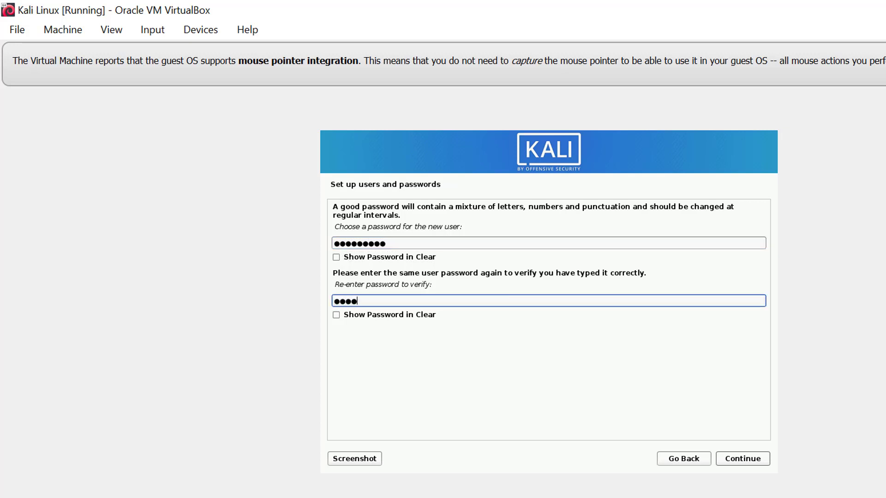
click(755, 459)
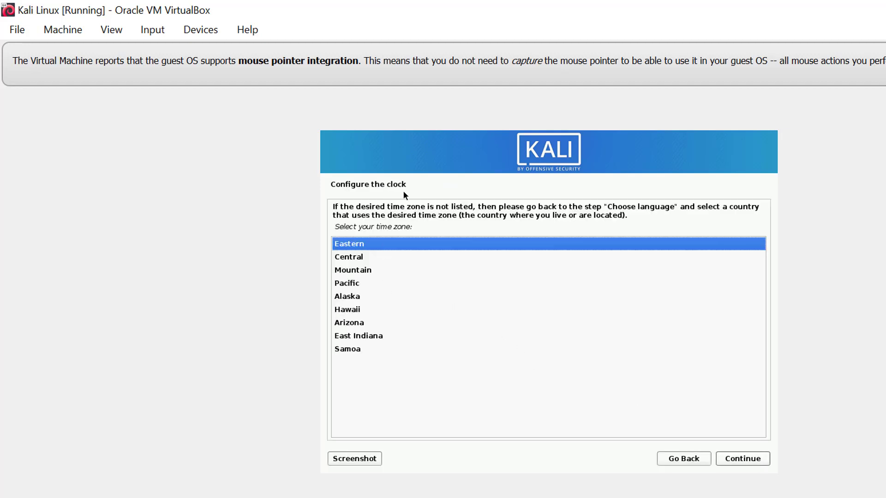
click(737, 459)
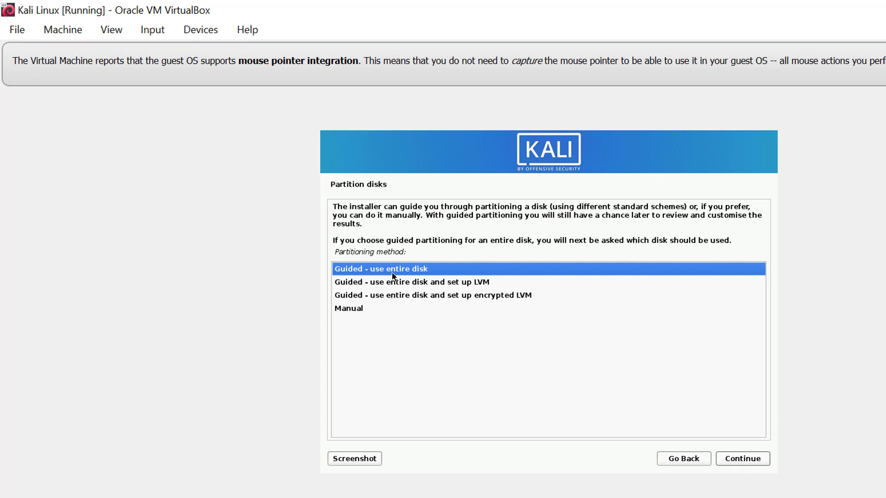
Guided-partition the whole 26.8 GB VBOX disk, all files in one partition, and write changes.
click(742, 459)
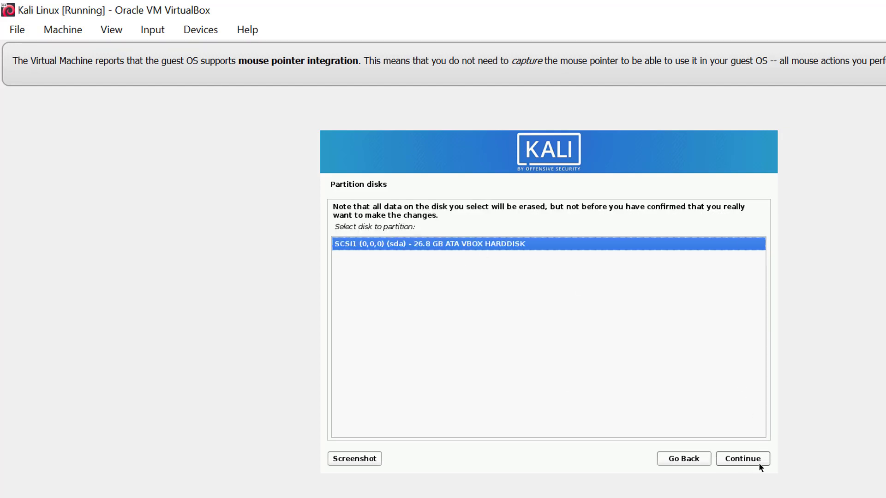
click(747, 461)
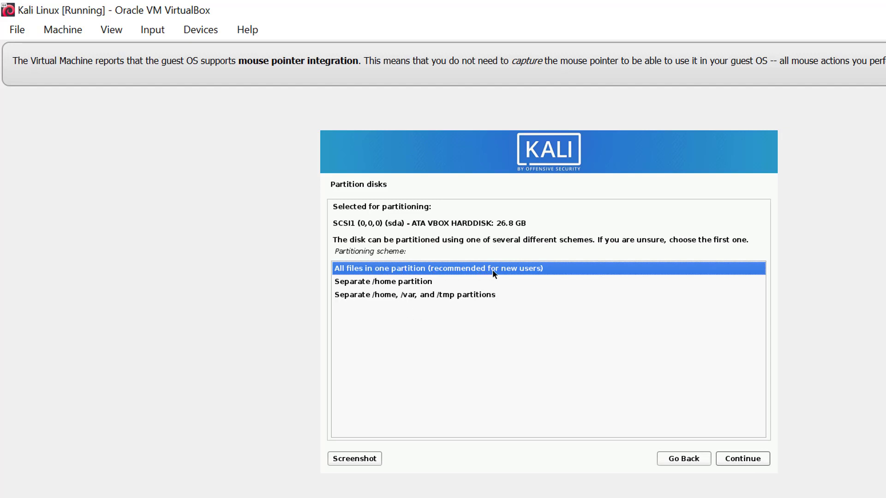
click(398, 269)
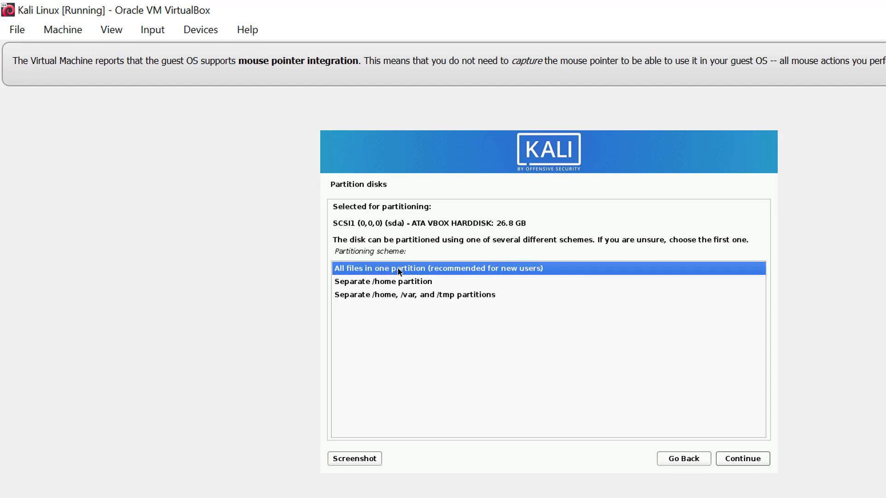
click(742, 459)
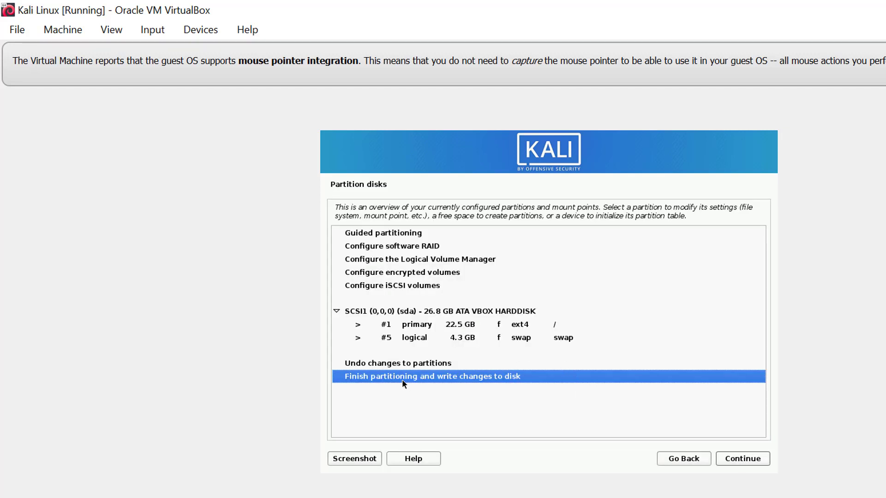
click(736, 460)
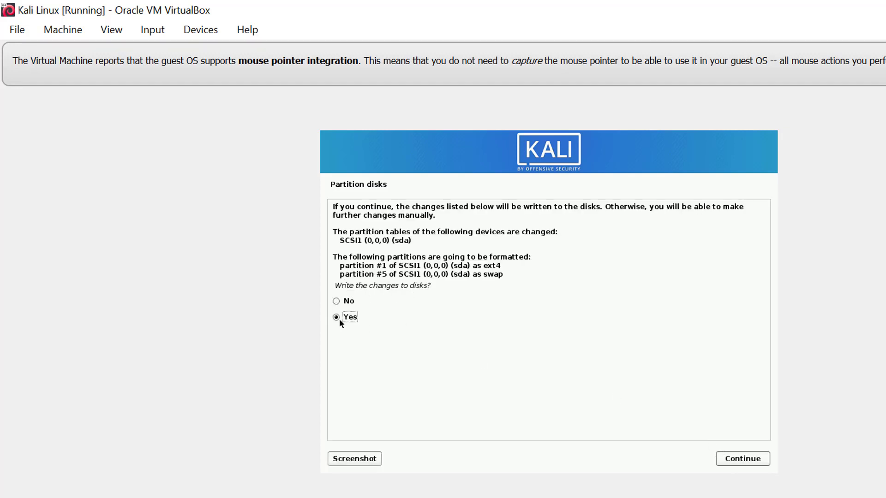
click(741, 460)
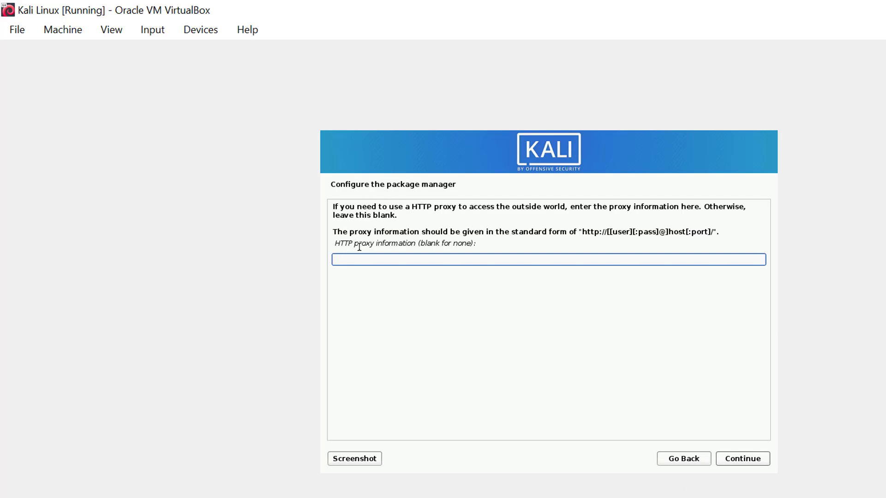
Skip the HTTP proxy and continue installing without a network mirror.
click(744, 462)
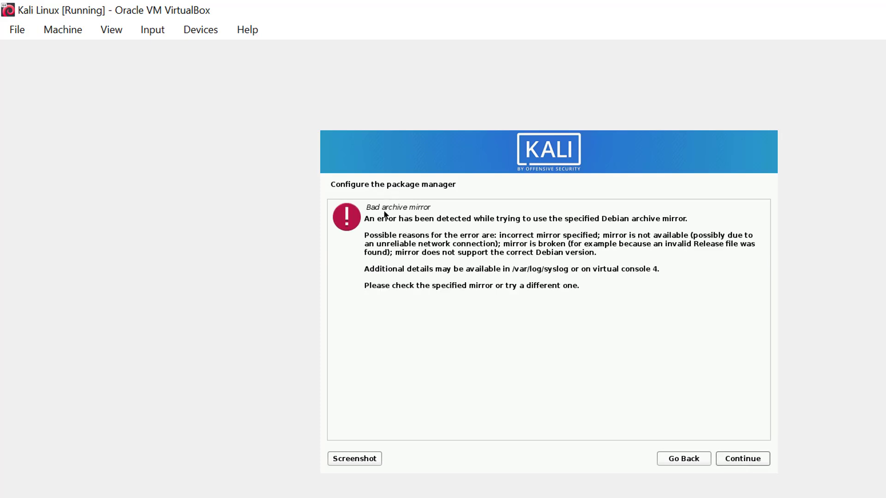
click(687, 462)
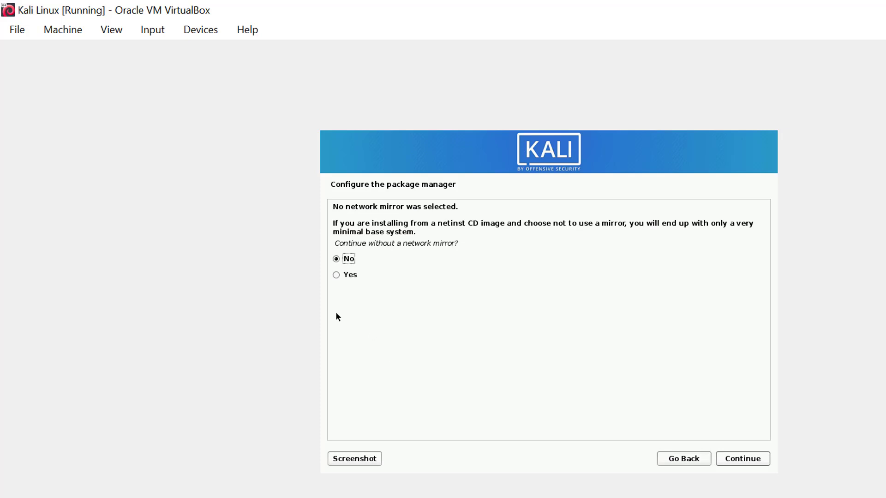
click(344, 275)
click(743, 459)
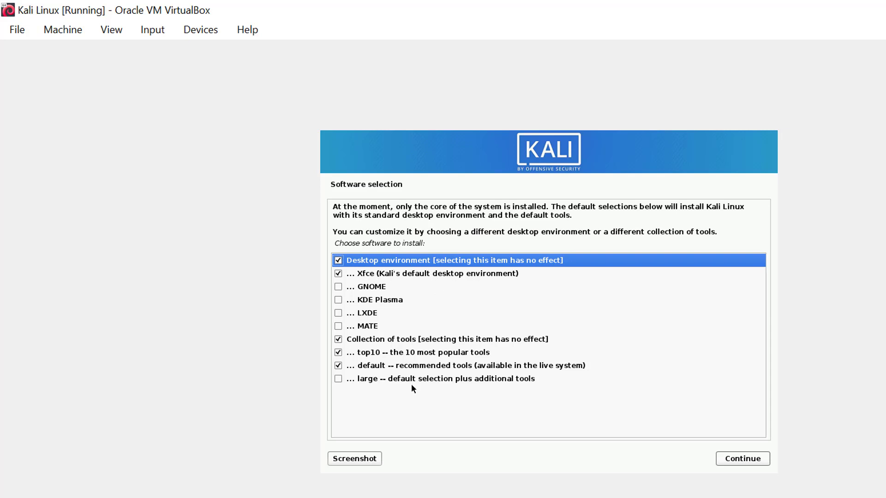
Accept the default software selection (Xfce, top10, default tools) and start installing it.
click(747, 459)
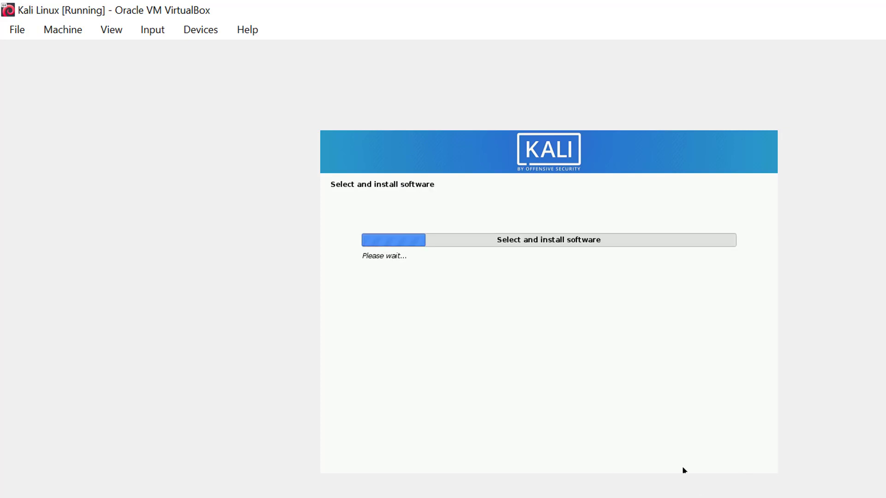
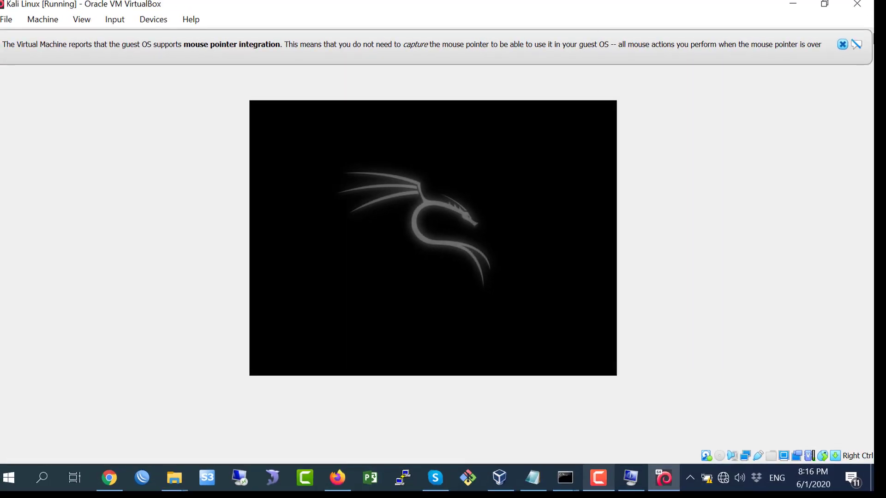
Dismiss the mouse-integration notice and log in to Kali with the username and password.
click(844, 46)
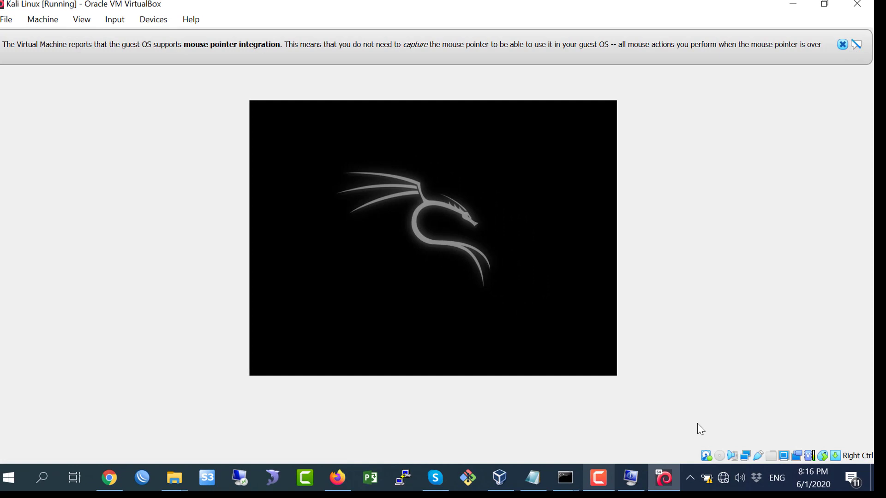
click(599, 486)
click(831, 450)
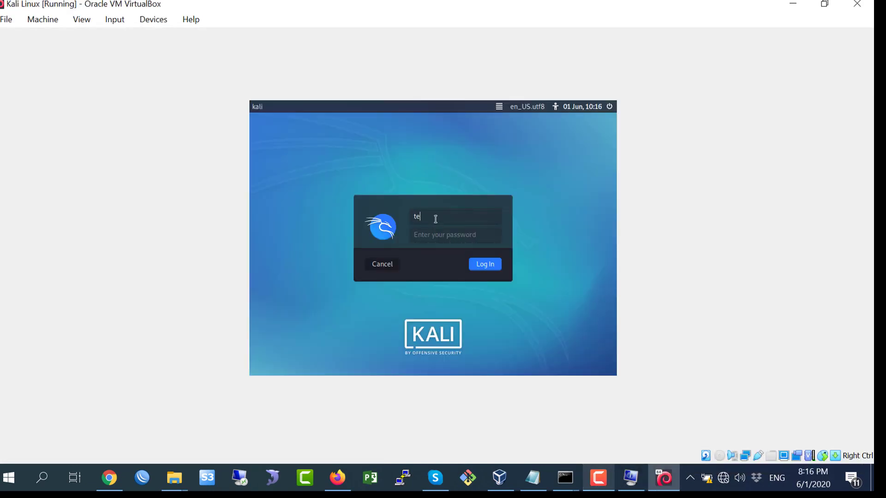
key(Tab)
click(475, 265)
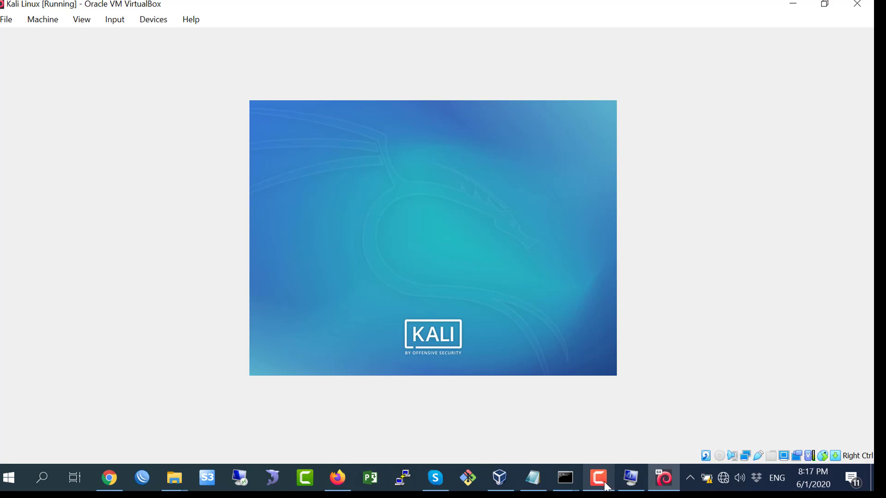
Review the Guest Addition steps in the Notepad checklist, then return to VirtualBox.
drag(670, 480, 582, 480)
click(642, 483)
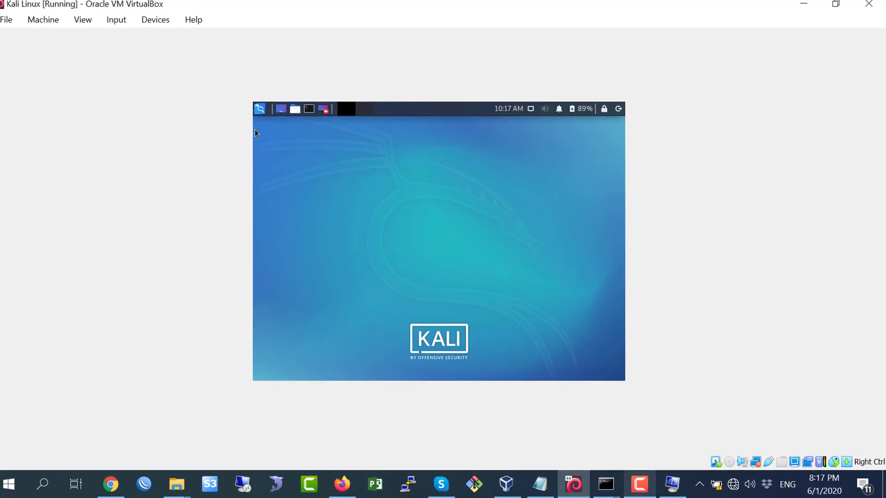
click(540, 483)
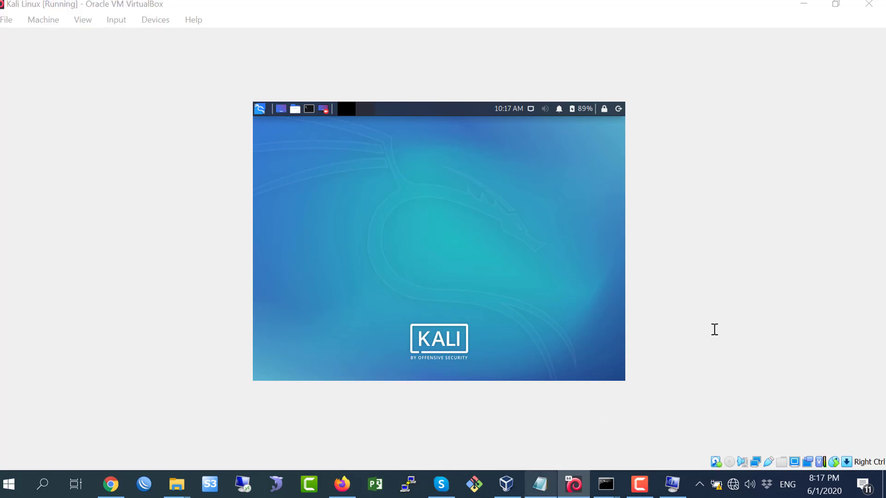
drag(508, 181, 749, 180)
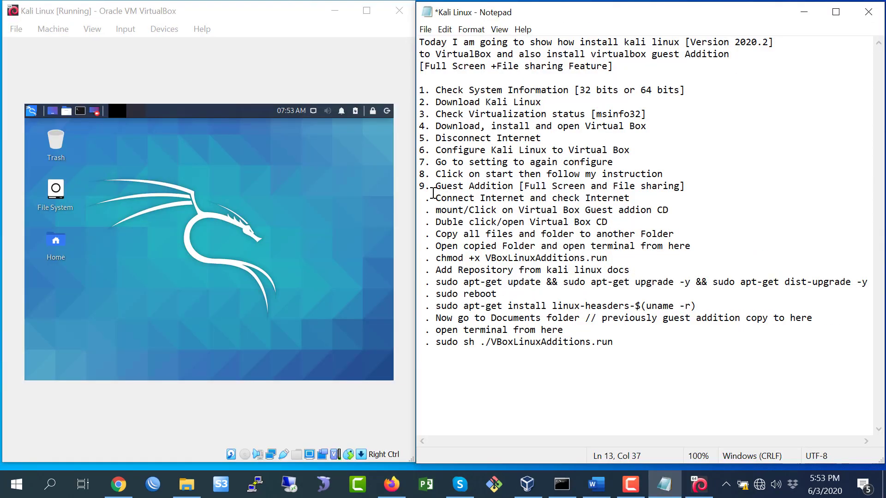
drag(434, 187, 684, 186)
click(547, 211)
drag(435, 198, 588, 336)
click(501, 245)
click(38, 55)
Switch the Kali VM to full screen, return to windowed mode, and resize the window.
click(92, 28)
click(107, 47)
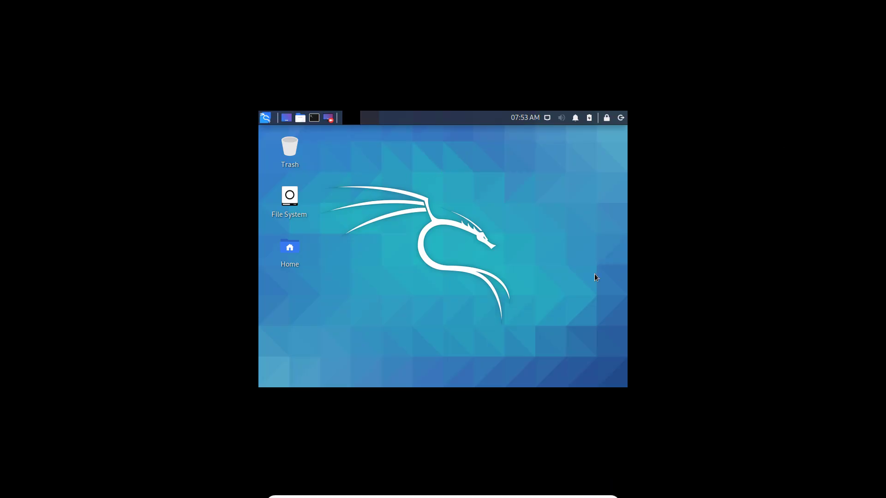
click(589, 489)
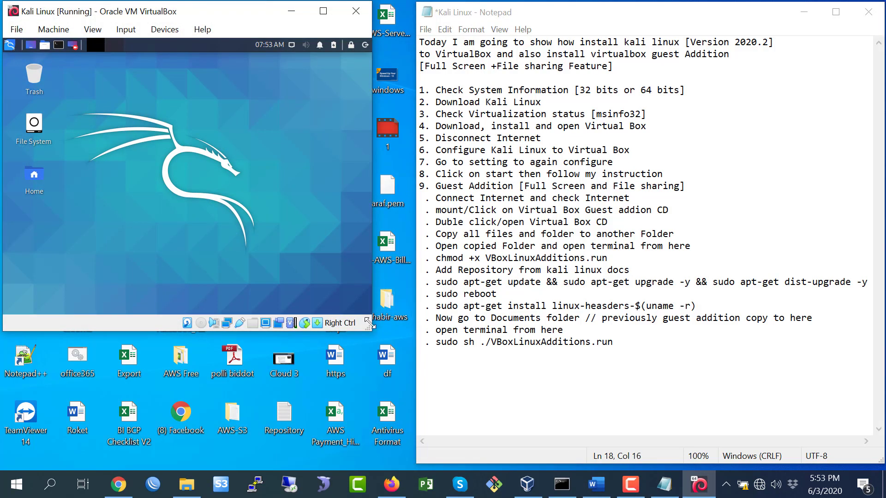
drag(371, 331, 412, 455)
Following the Connect Internet note, join the host PC to a secured Wi-Fi network.
click(486, 258)
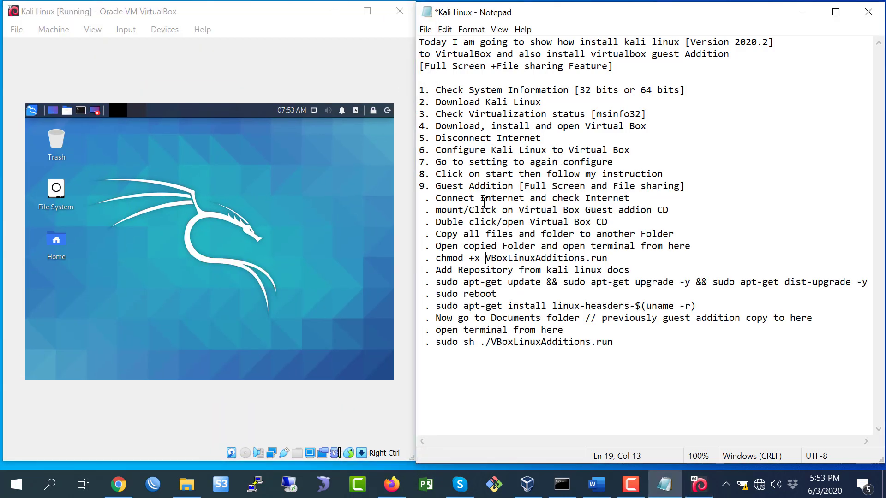
drag(433, 199, 569, 205)
click(634, 199)
click(534, 206)
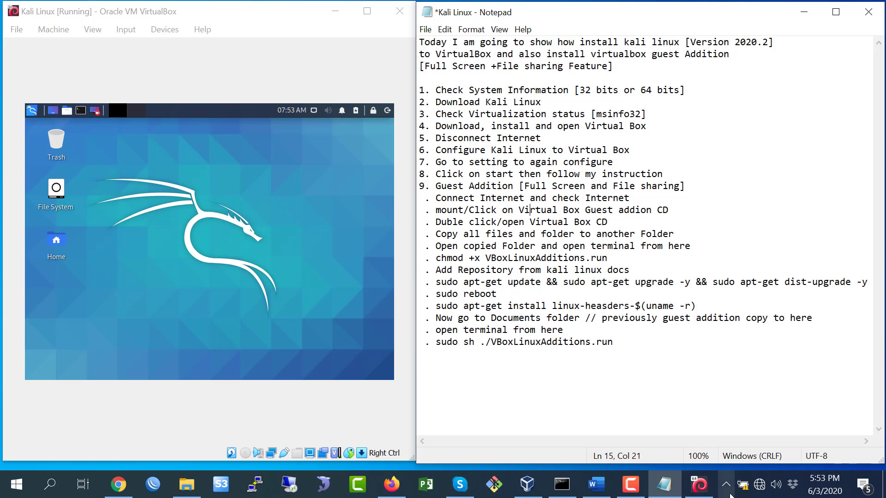
click(759, 484)
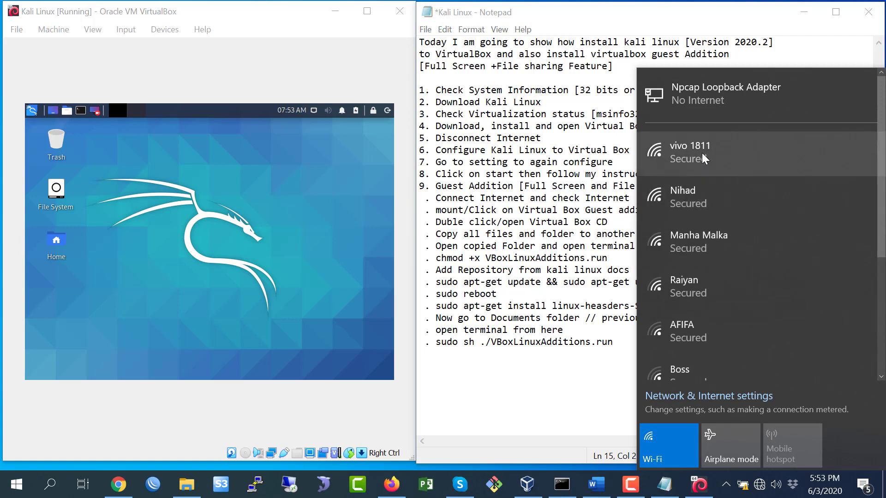
click(702, 153)
click(826, 211)
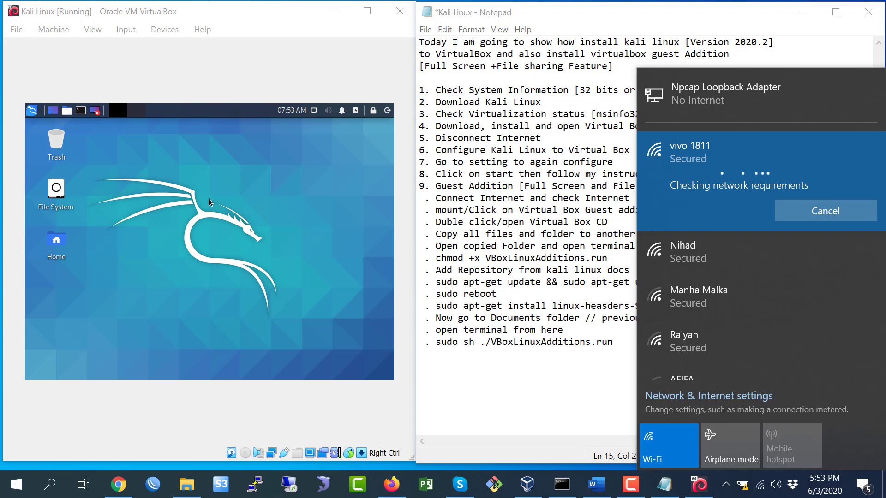
click(245, 201)
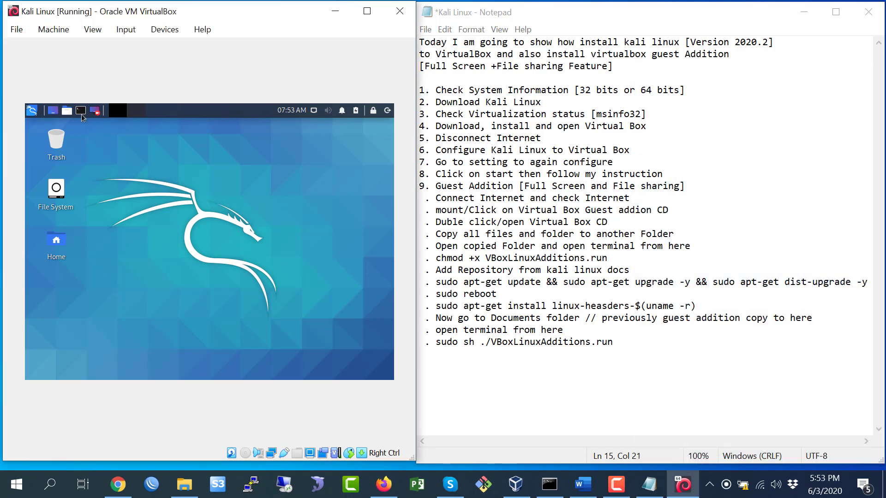
Run ping google.com in a Kali terminal and stop it after 2 replies with 0% loss.
click(81, 111)
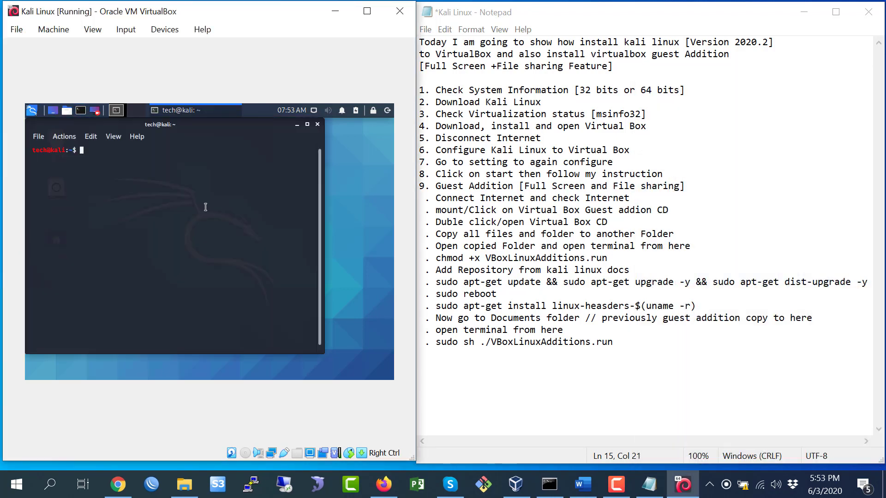
text(ping google.com)
key(Return)
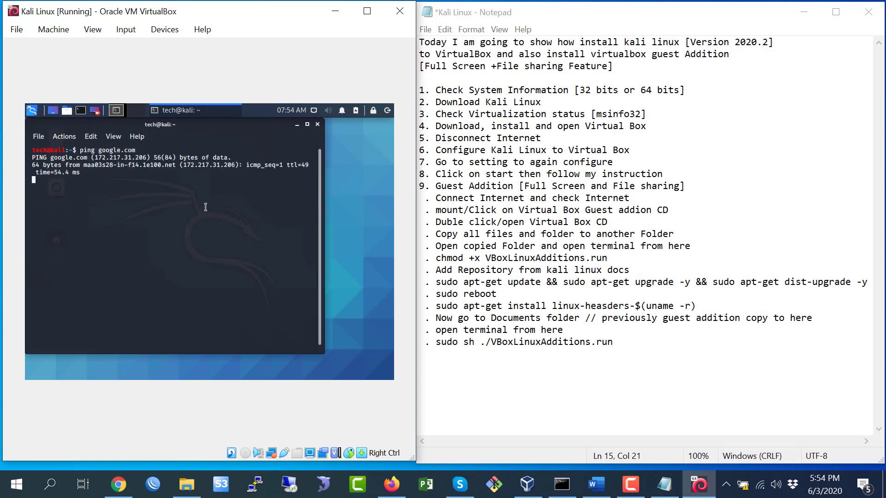
key(ctrl+c)
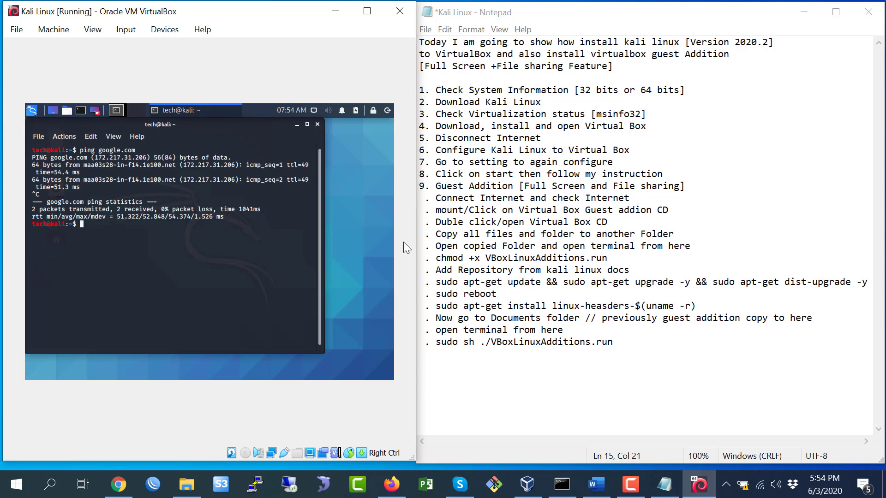
click(484, 211)
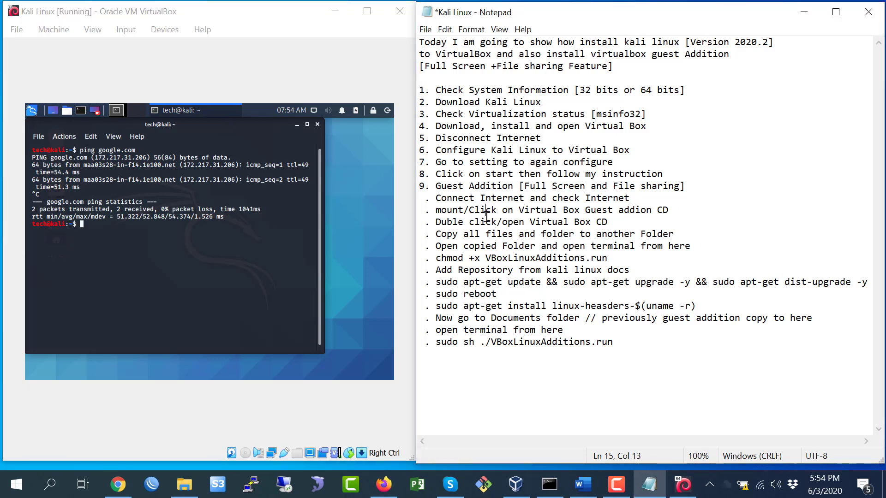
click(861, 378)
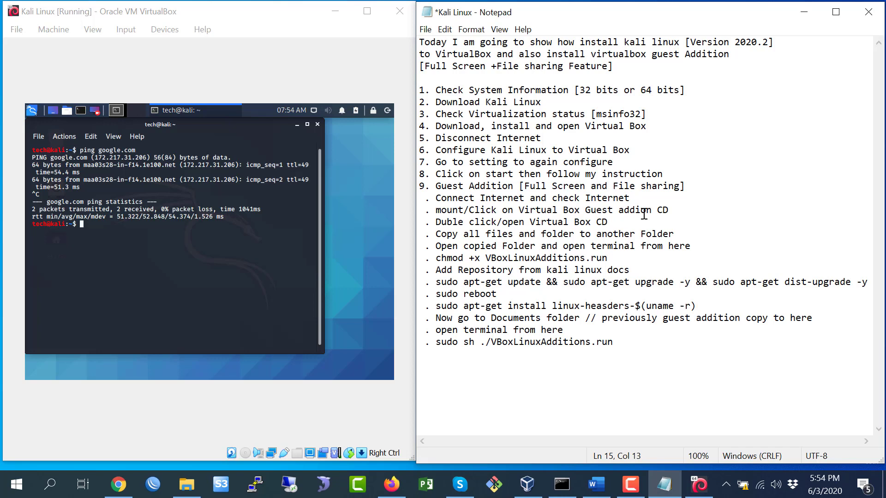
click(164, 30)
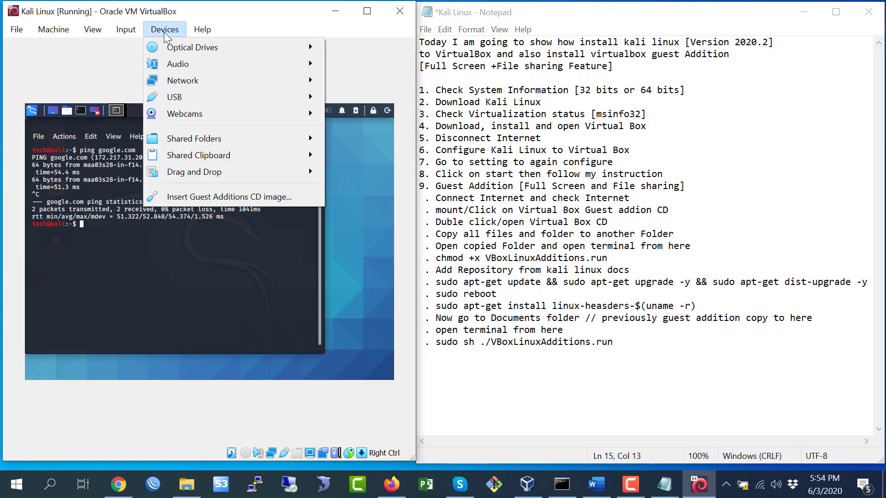
Insert the Guest Additions CD image, open it, and select all of its files.
click(196, 195)
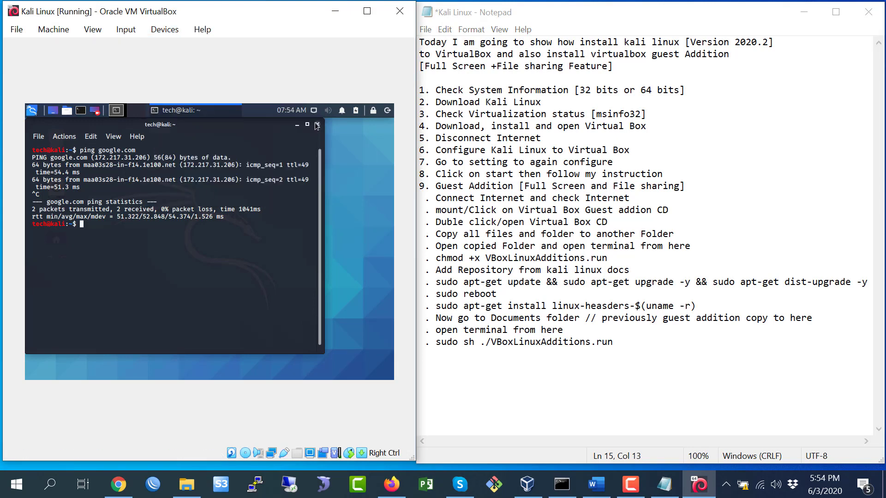
click(297, 124)
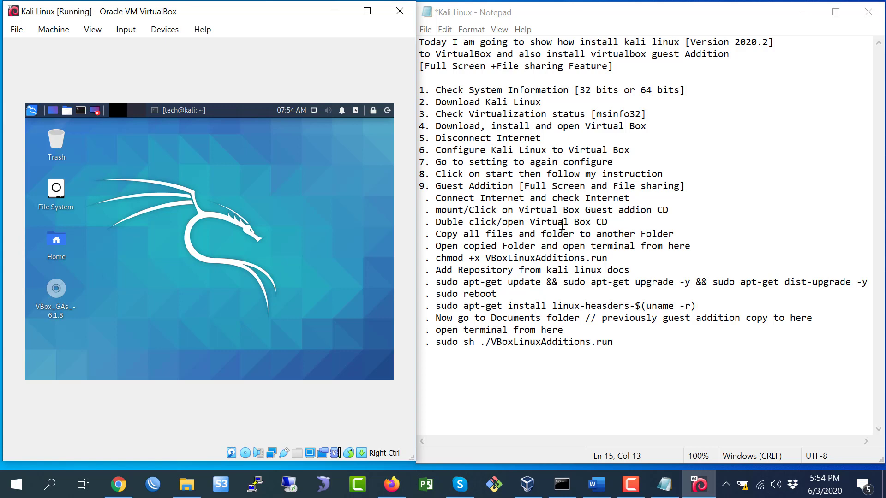
double_click(56, 290)
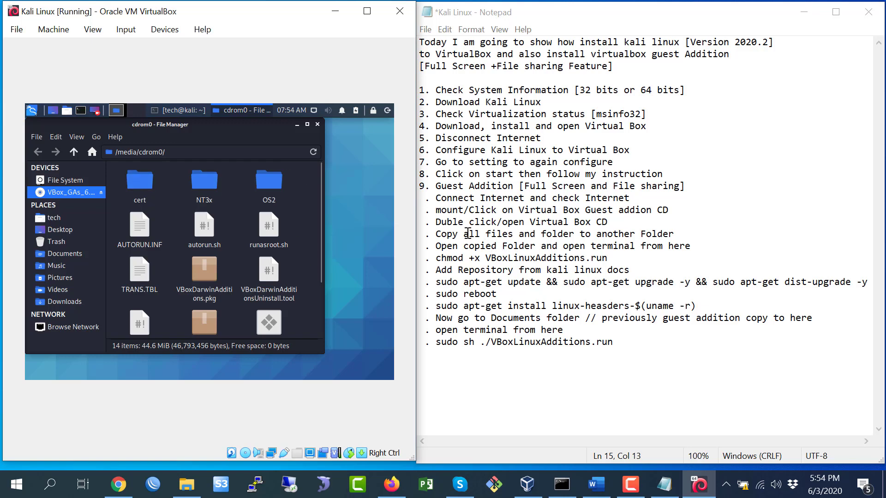
drag(443, 234, 657, 234)
click(207, 194)
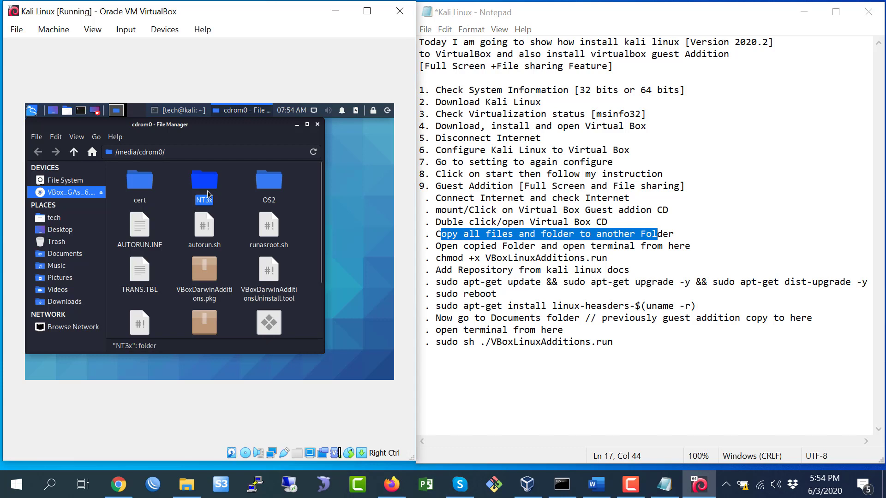
key(ctrl+a)
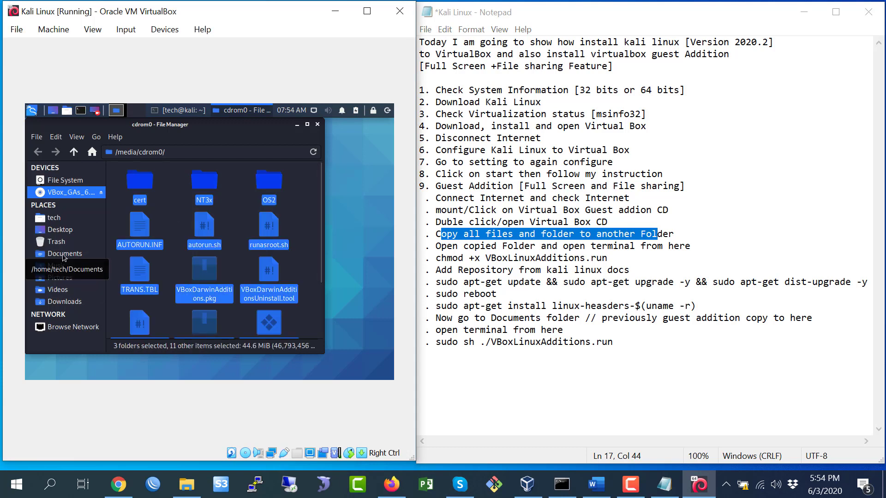
Paste the CD's files into Documents and open a terminal in that folder.
click(64, 254)
right_click(182, 210)
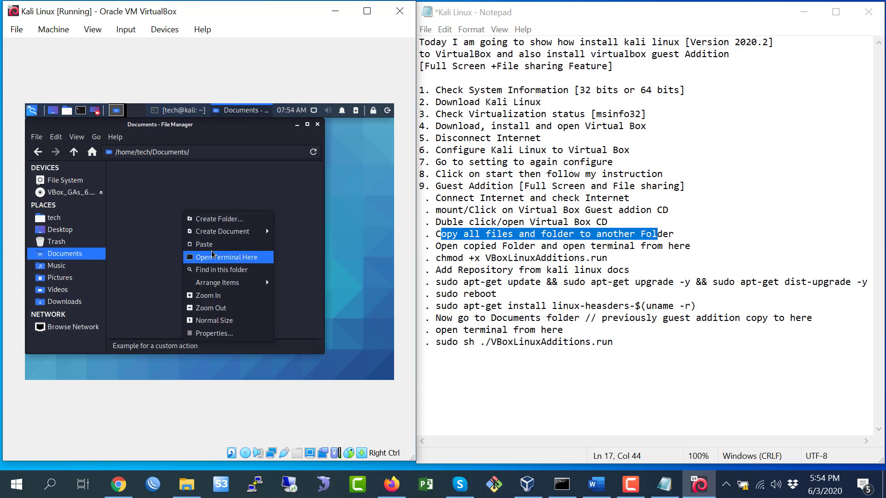
click(210, 245)
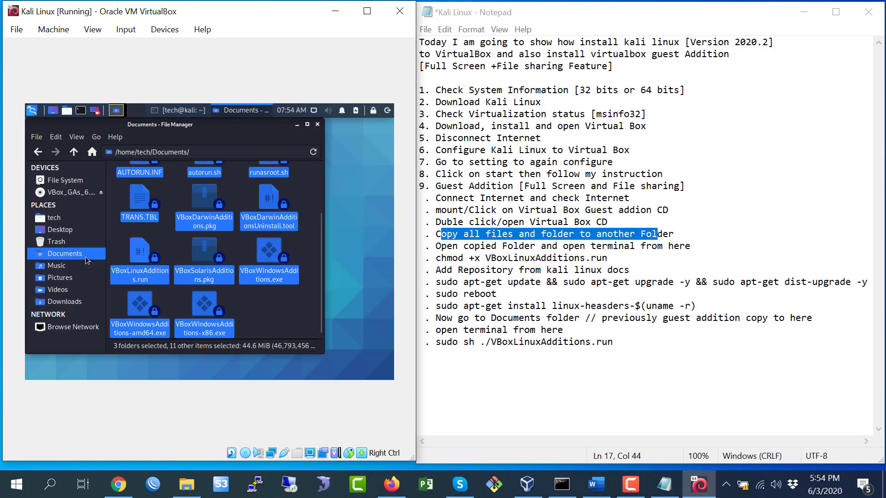
click(595, 248)
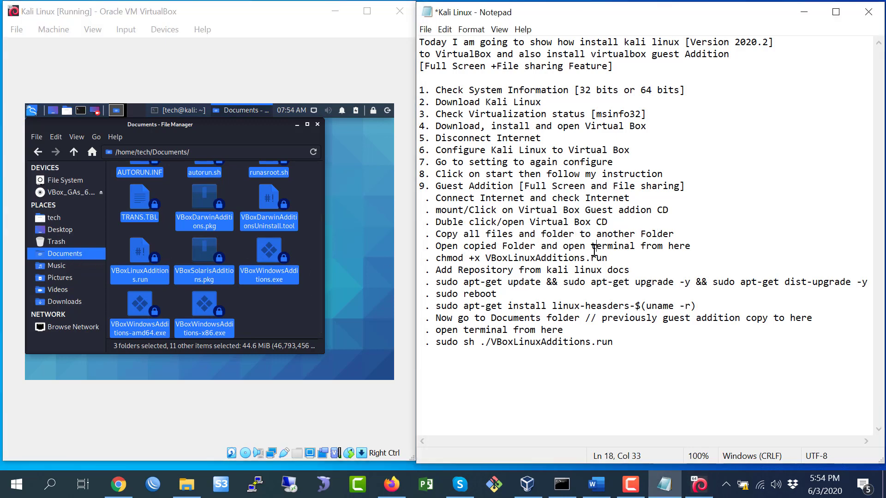
click(274, 316)
right_click(274, 308)
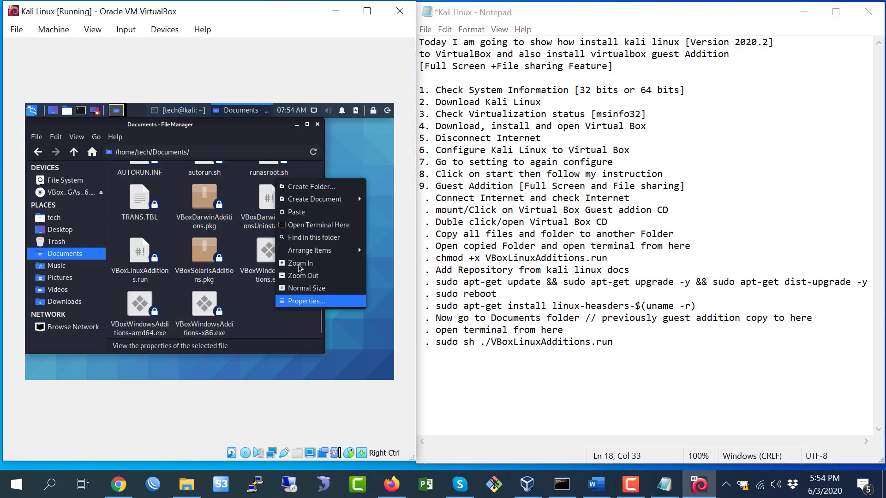
click(310, 229)
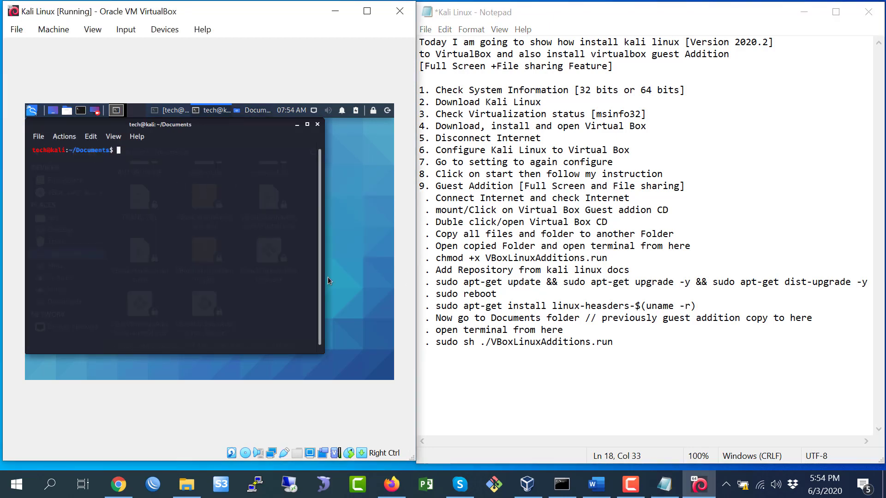
List the Documents folder contents with ls in the Kali terminal.
drag(78, 153, 111, 152)
click(446, 262)
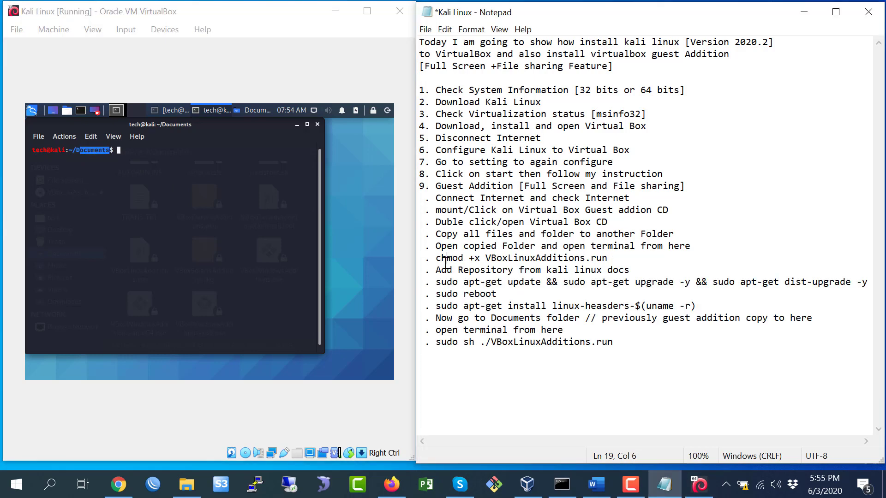
click(165, 162)
text(ls)
key(Return)
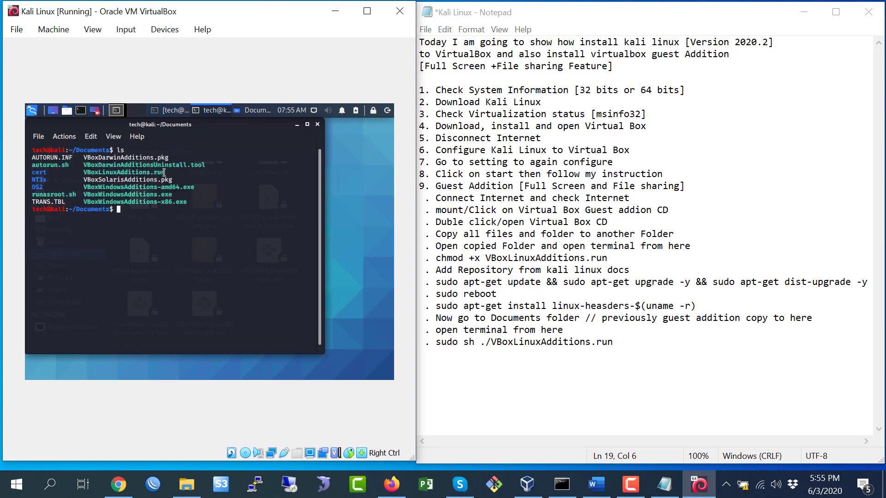
Copy the VBoxLinuxAdditions.run file name from the ls output.
drag(167, 173, 85, 173)
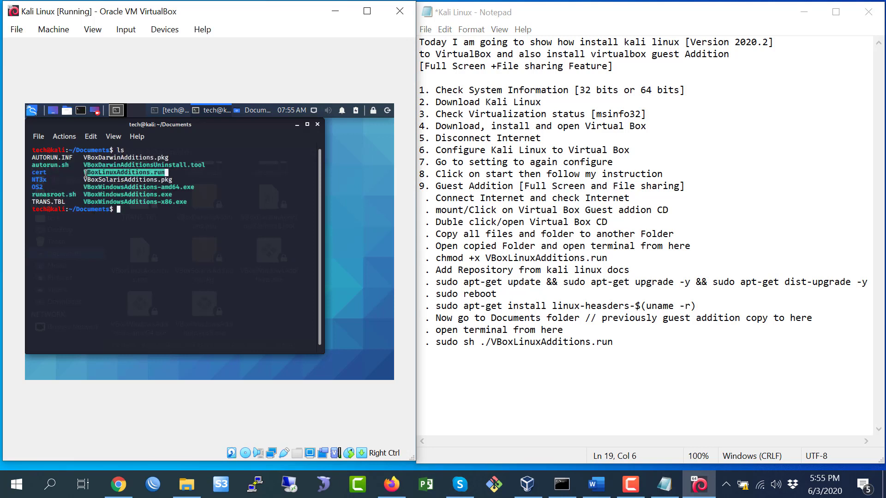
right_click(93, 173)
click(122, 181)
click(164, 173)
drag(167, 172, 82, 173)
right_click(87, 174)
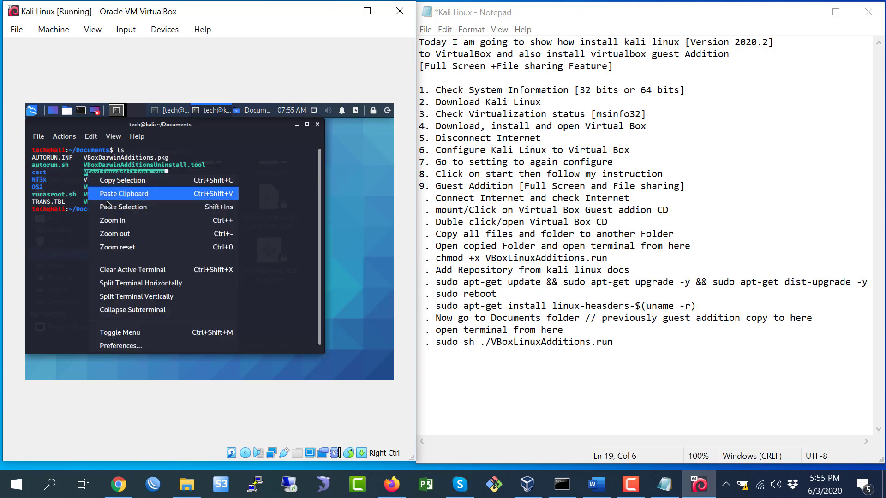
click(117, 180)
click(140, 214)
Run chmod +x VBoxLinuxAdditions.run to make the installer executable.
drag(618, 257, 444, 263)
click(133, 216)
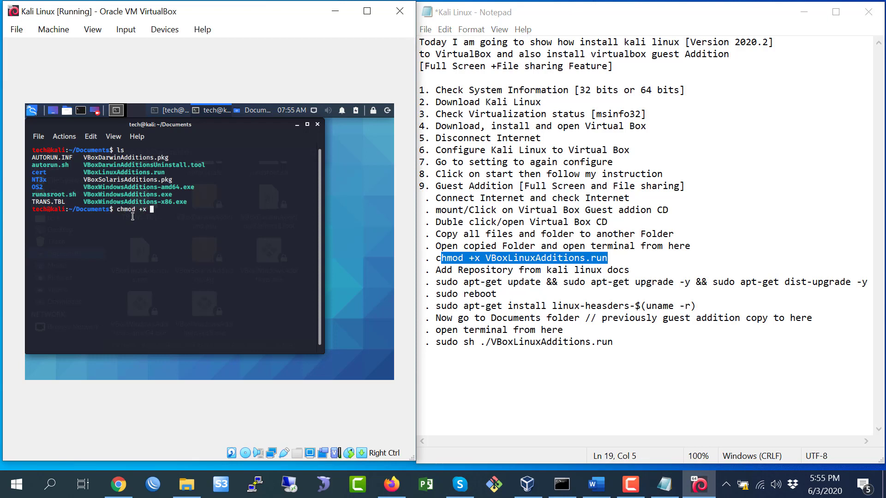
right_click(198, 218)
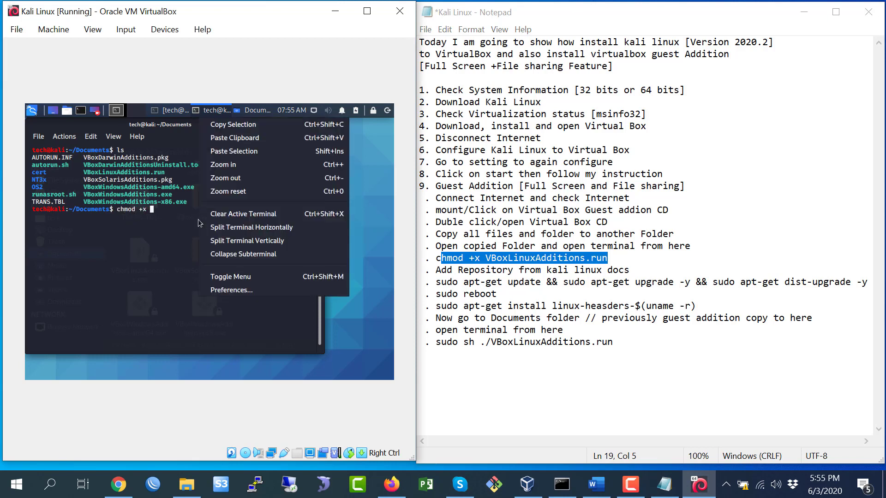
click(244, 152)
key(Return)
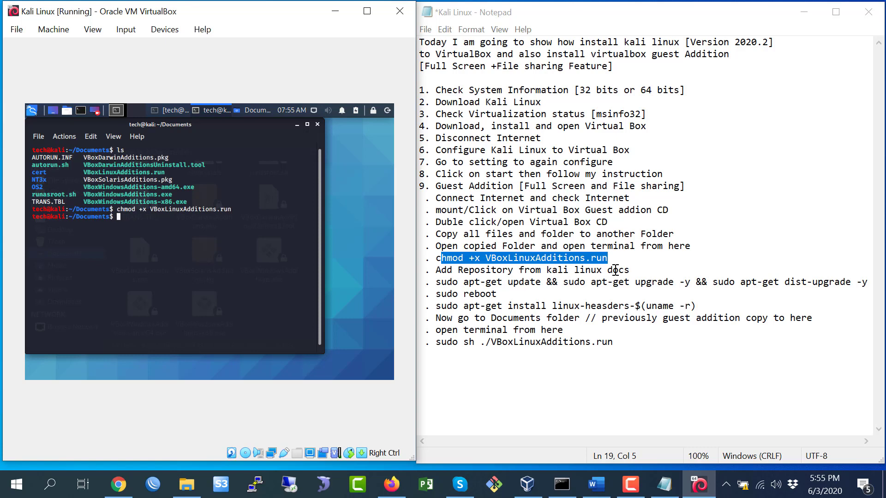
click(31, 110)
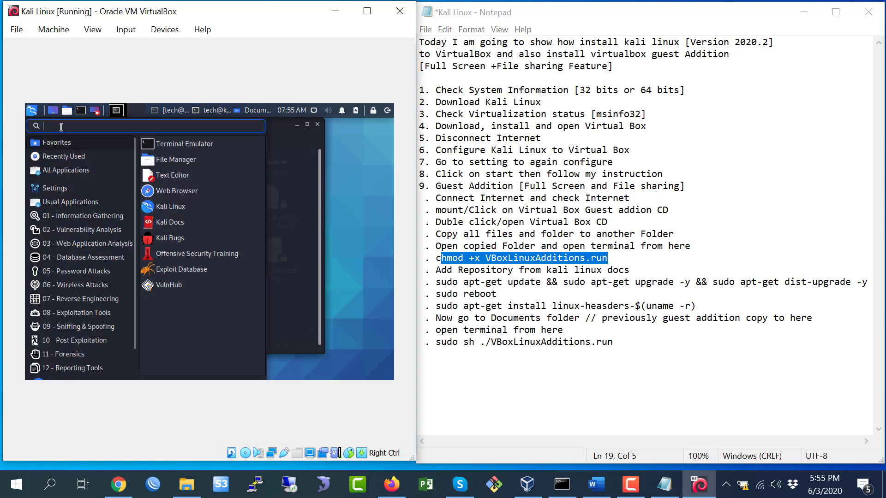
Launch Firefox ESR in Kali and search google.com for 'kali docs'.
text(fire)
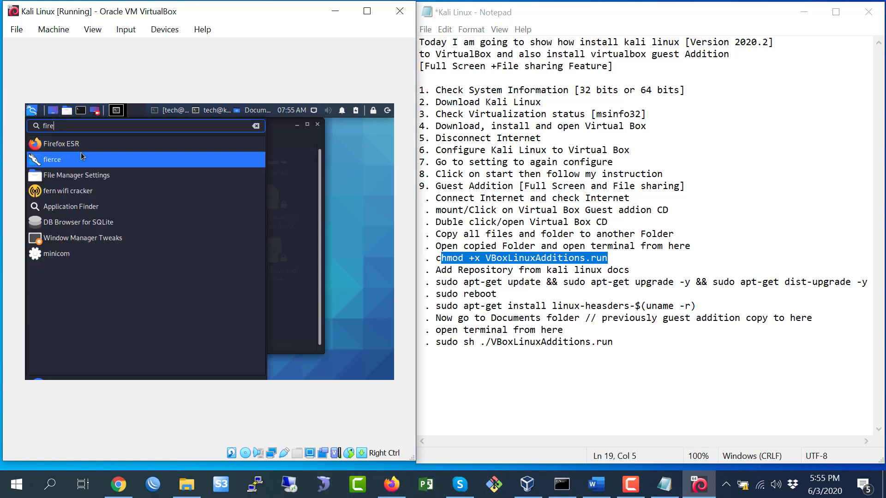
click(77, 147)
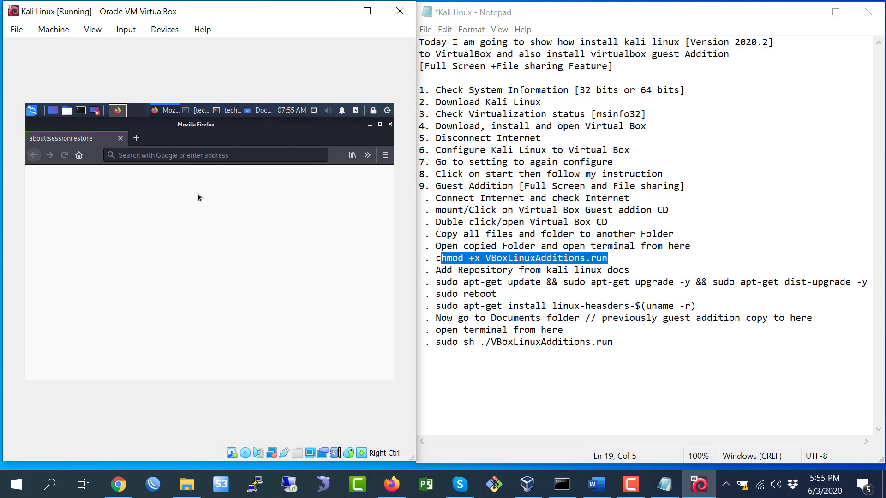
click(183, 154)
text(g)
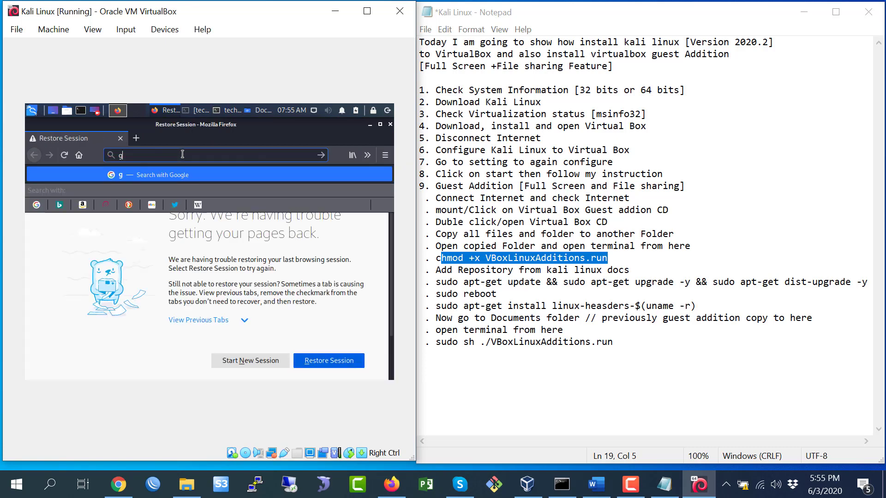
text(oogle.com)
key(Return)
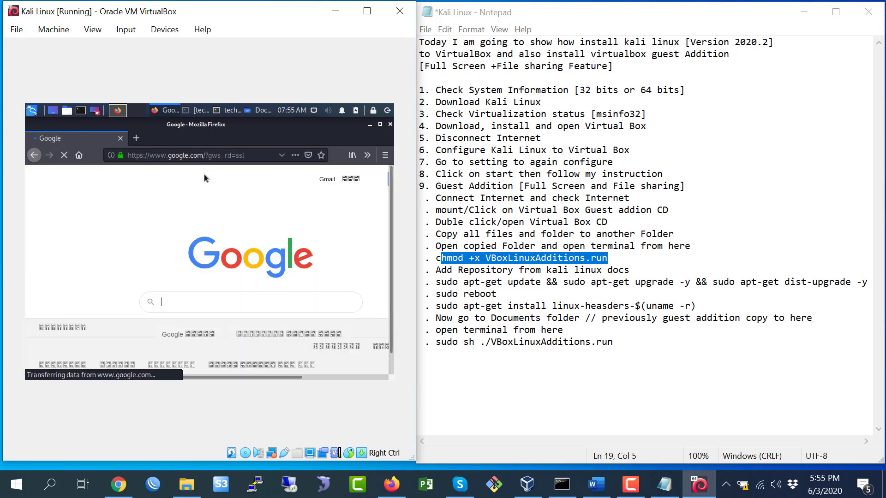
text(kali)
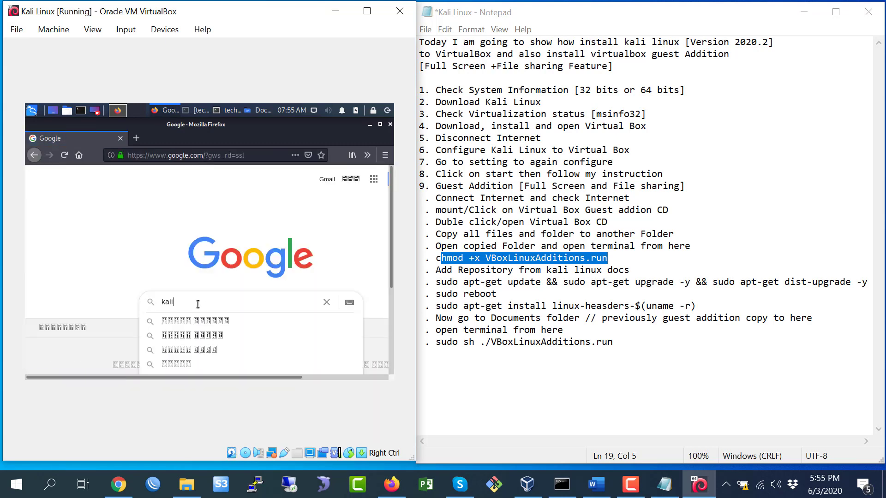
text( docs)
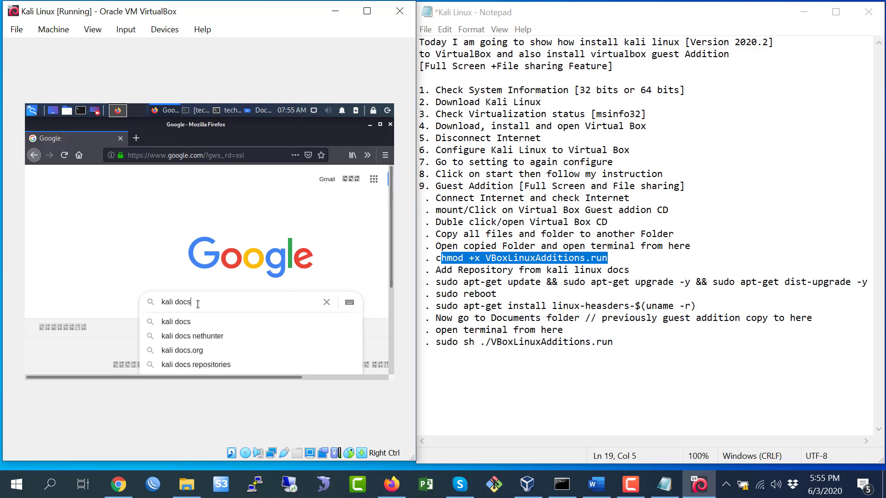
key(Return)
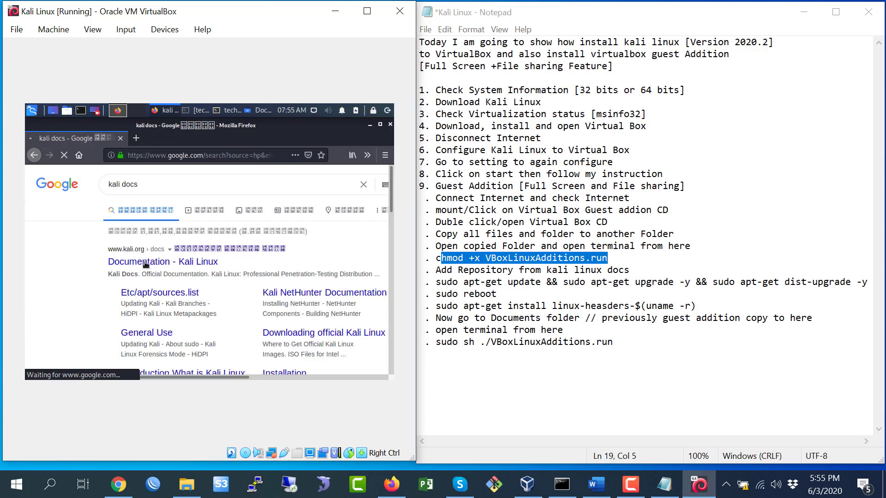
Open Kali Documentation > General Use > Kali Network Repositories and select the default deb line.
click(150, 263)
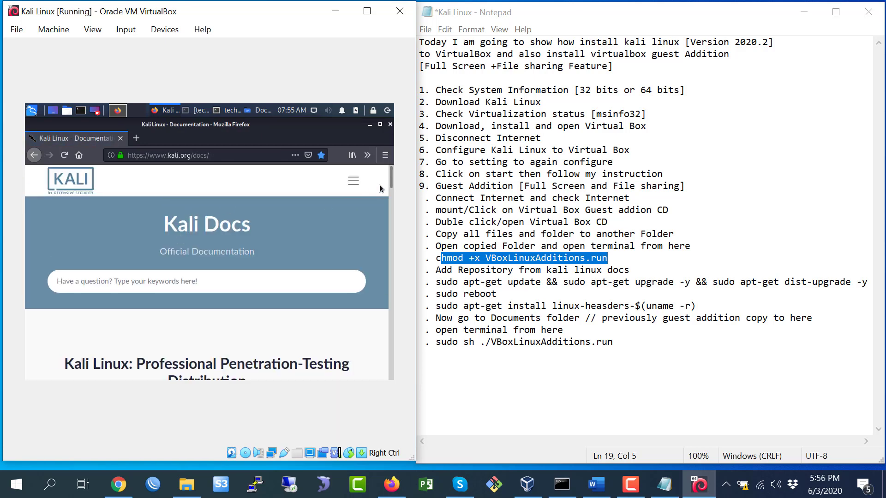
drag(391, 185, 378, 226)
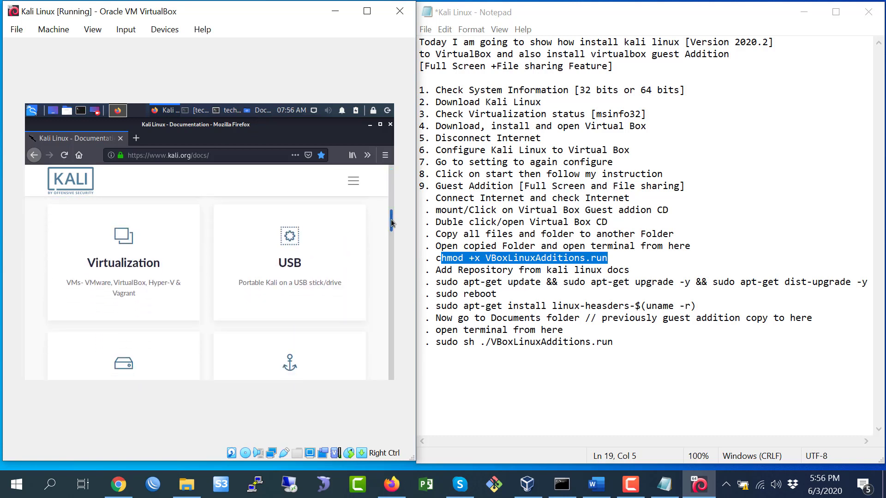
scroll(280, 295, down, 10)
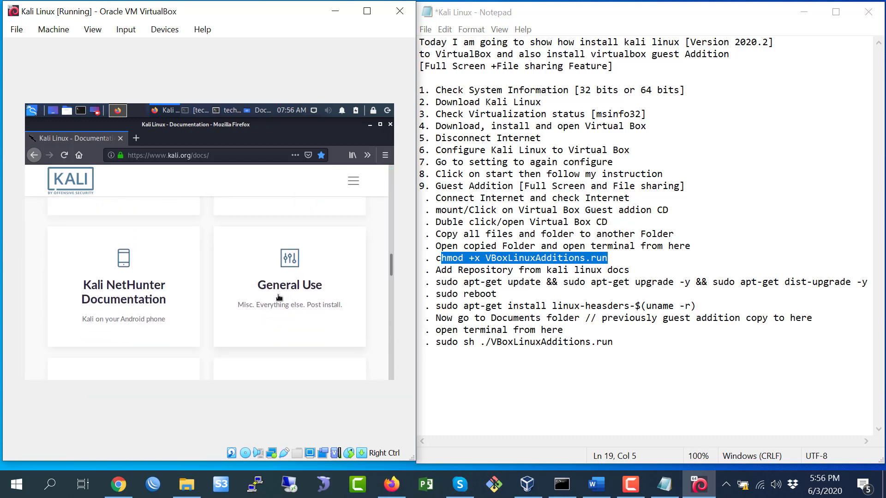
click(283, 290)
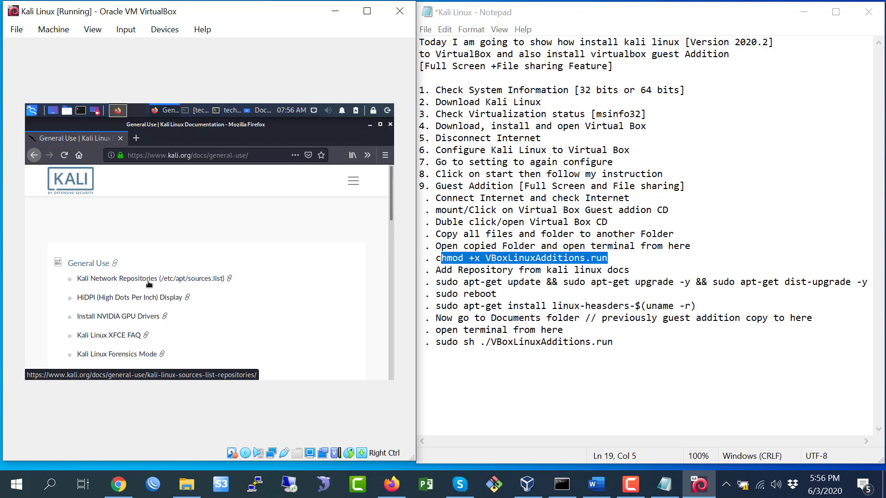
click(148, 283)
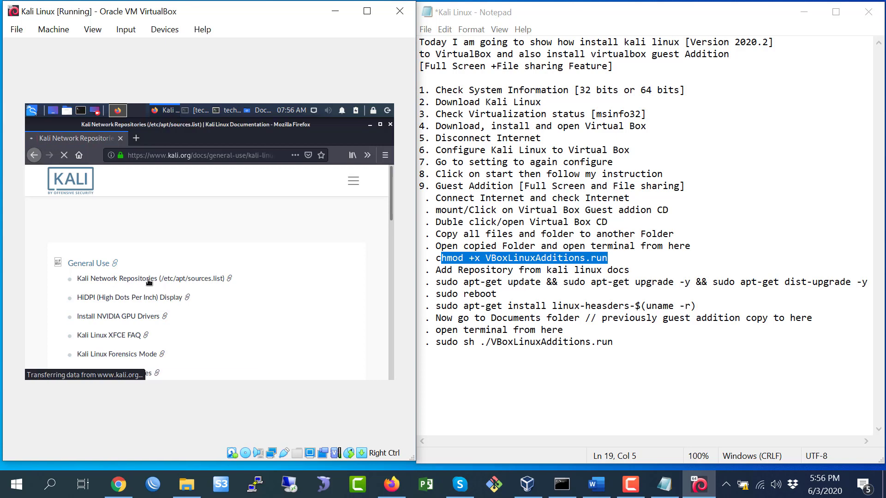
drag(390, 182, 390, 224)
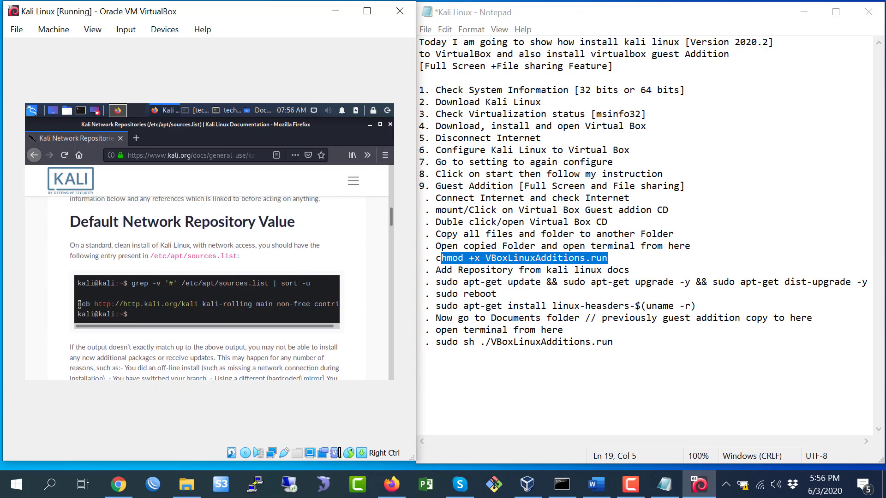
drag(86, 305, 165, 314)
click(162, 304)
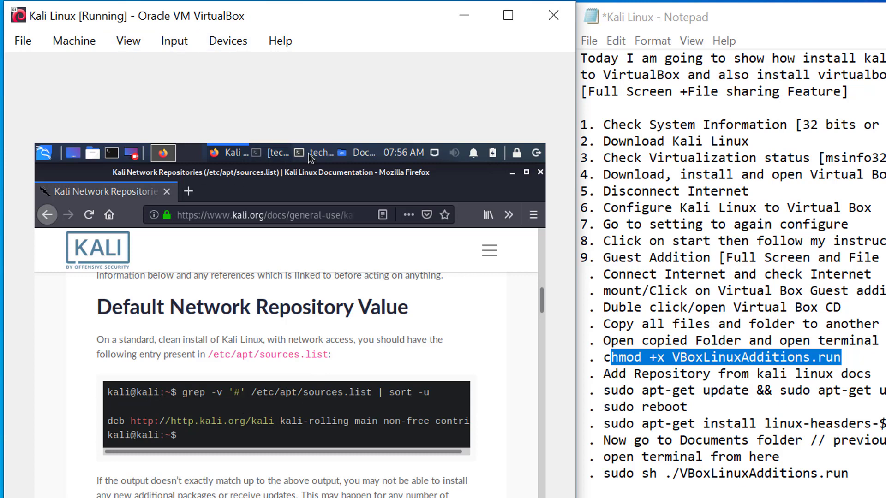
Clear the Kali terminal and start a mousepad command for sources.list.
click(279, 153)
text(cleAR)
key(Return)
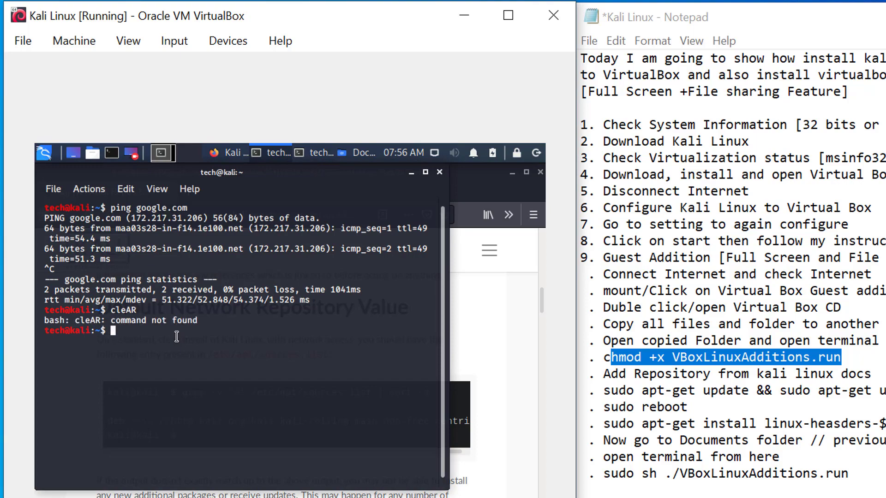
text(clear)
key(Return)
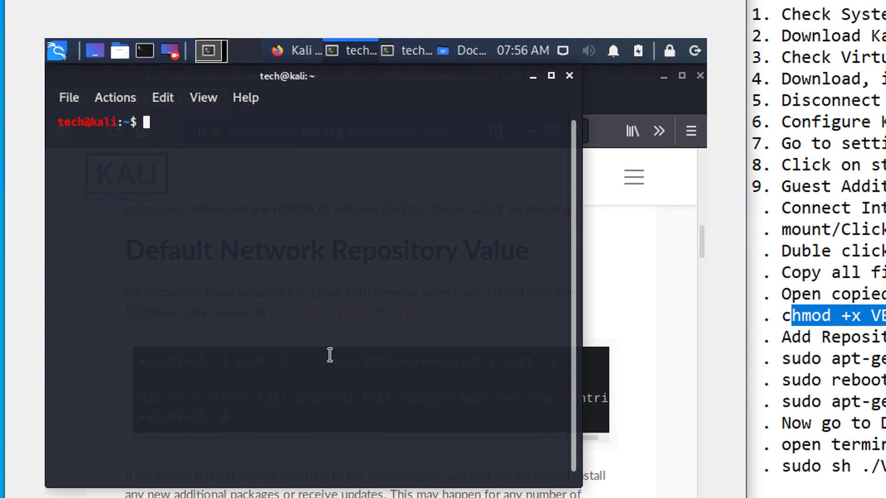
text(mousepad /)
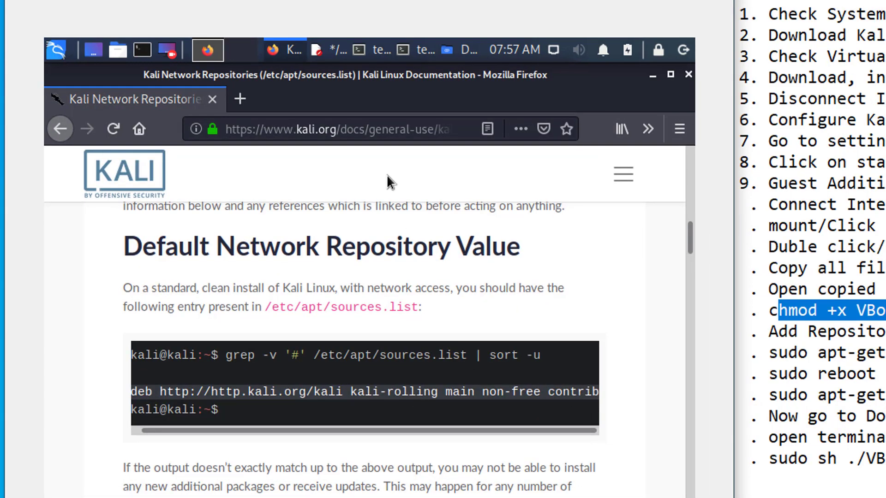
Try saving sources.list, dismiss the Permission denied error, and close without saving.
click(342, 53)
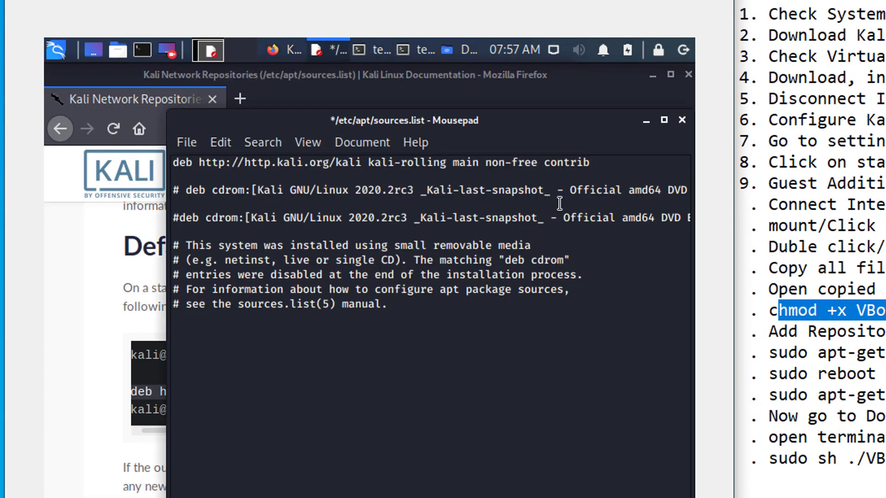
click(189, 151)
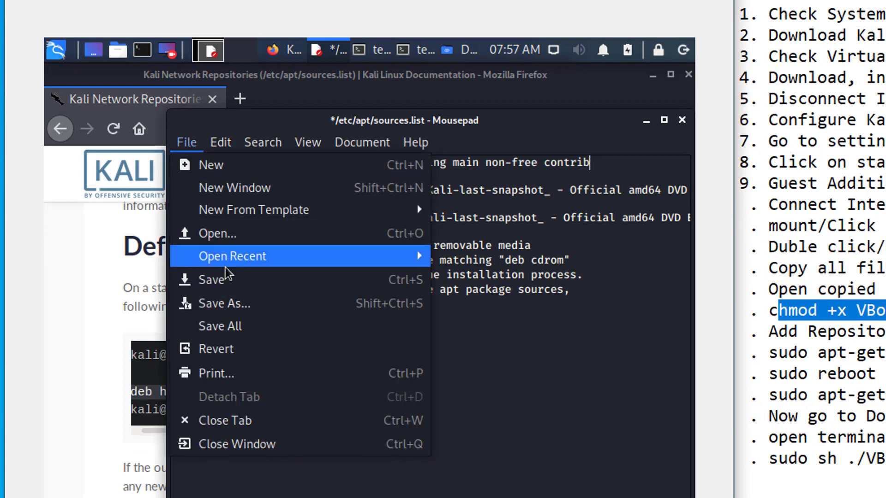
click(221, 279)
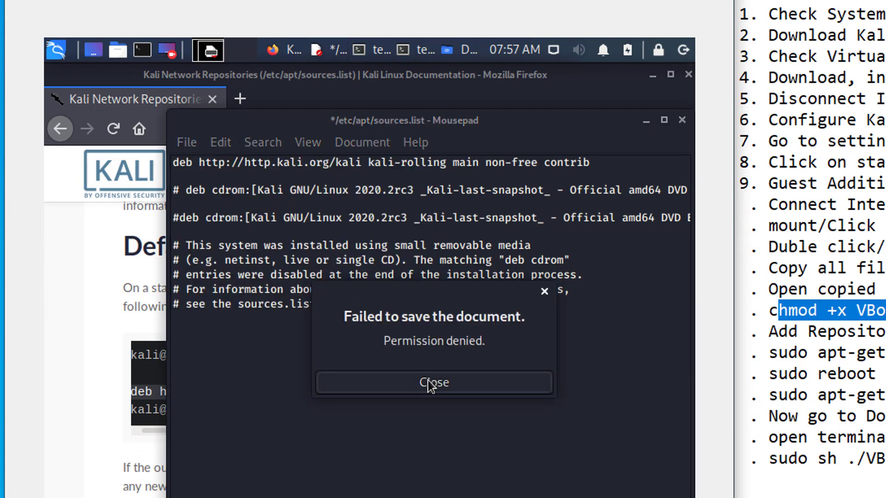
click(429, 380)
click(682, 121)
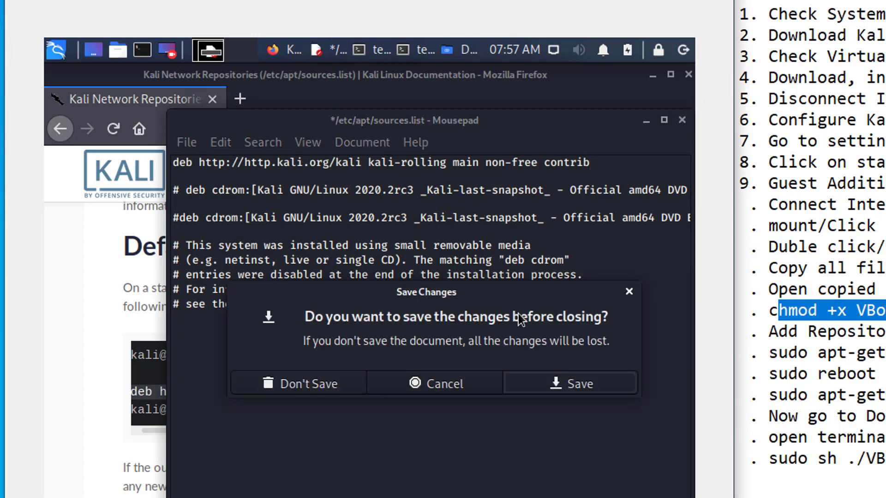
click(295, 384)
Get a root shell with sudo -i and open /etc/apt/sources.list in mousepad.
key(alt+Tab)
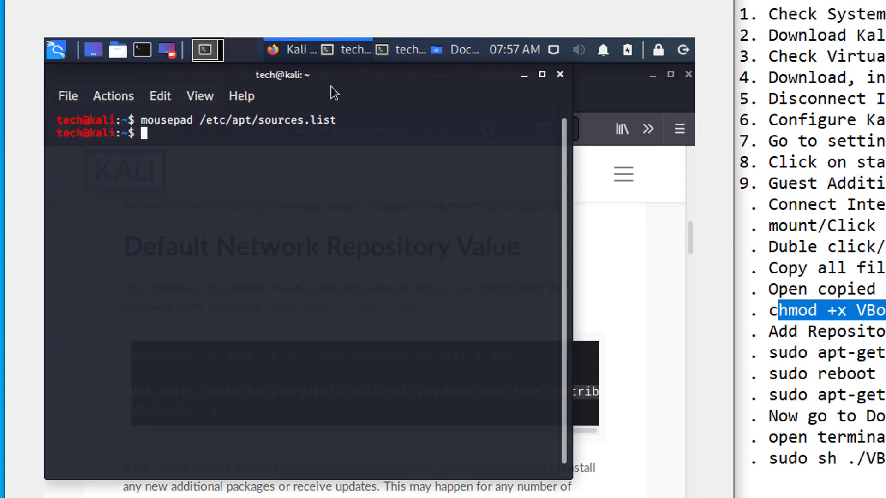
text(s)
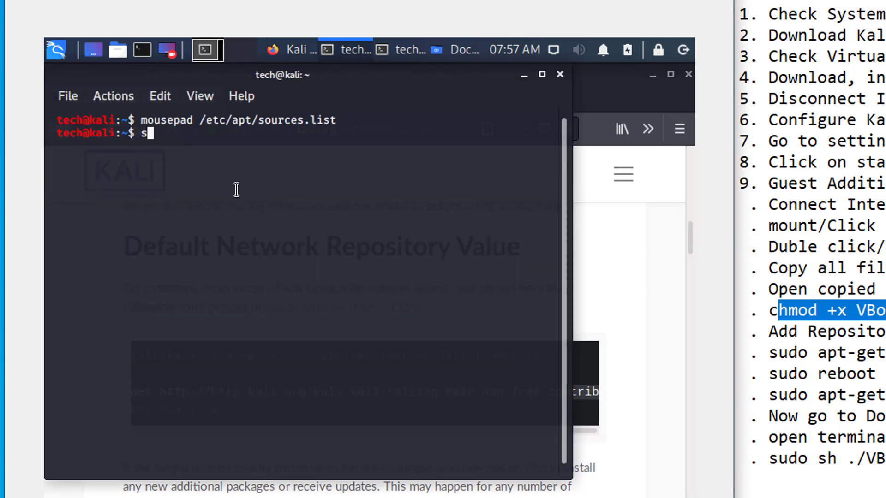
text(udo -i)
key(Return)
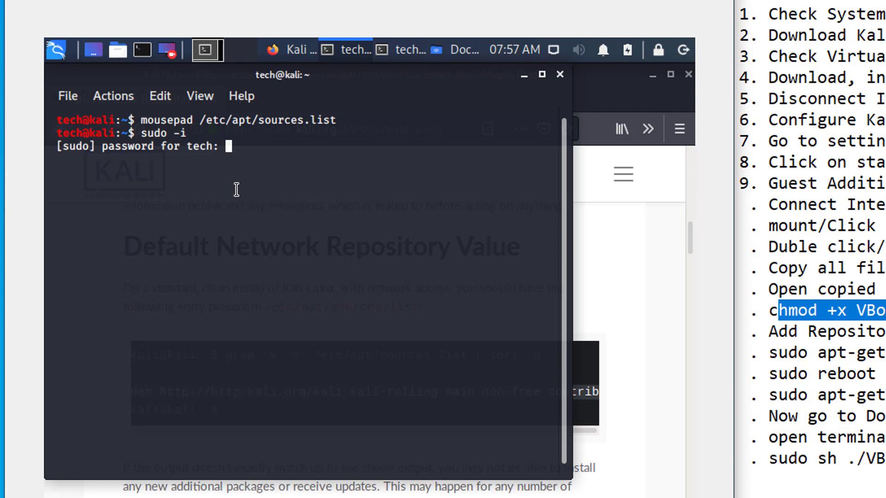
key(Return)
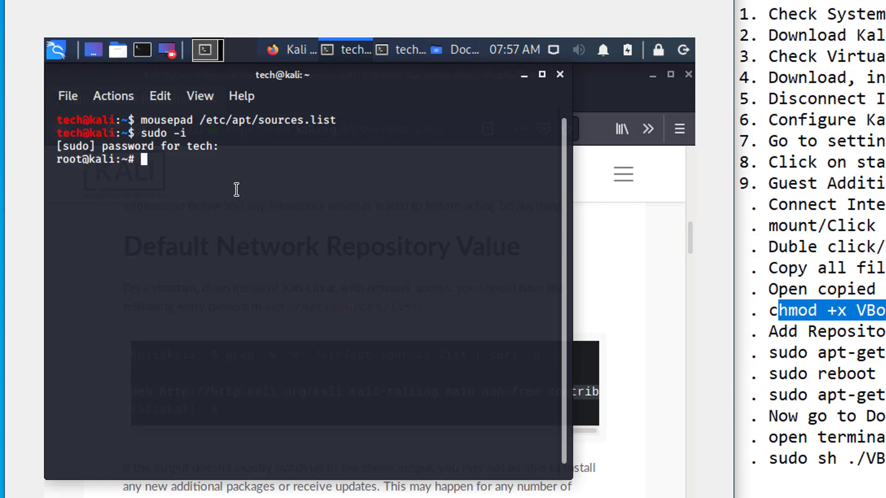
text(mousepad /etc/)
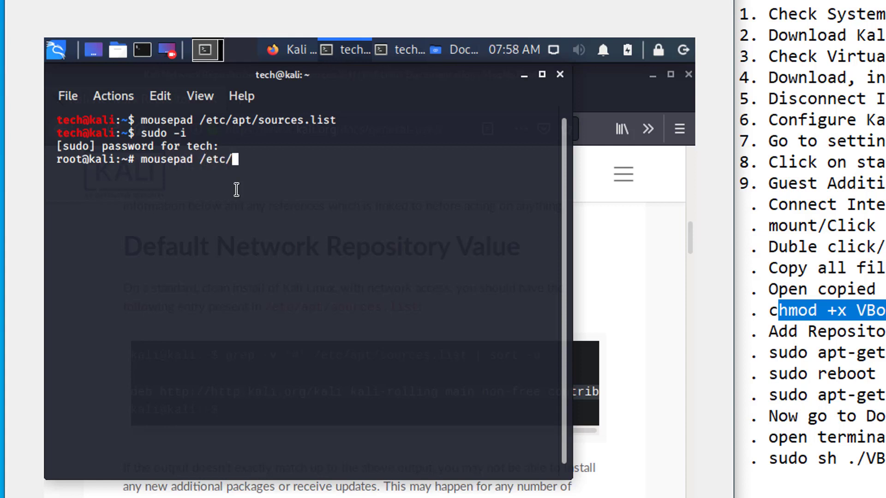
text(apt/so)
key(Tab)
key(Return)
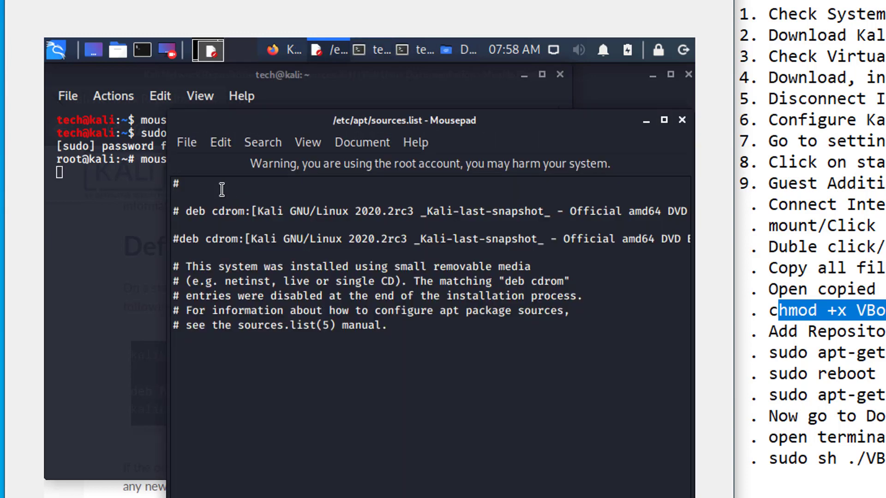
right_click(199, 186)
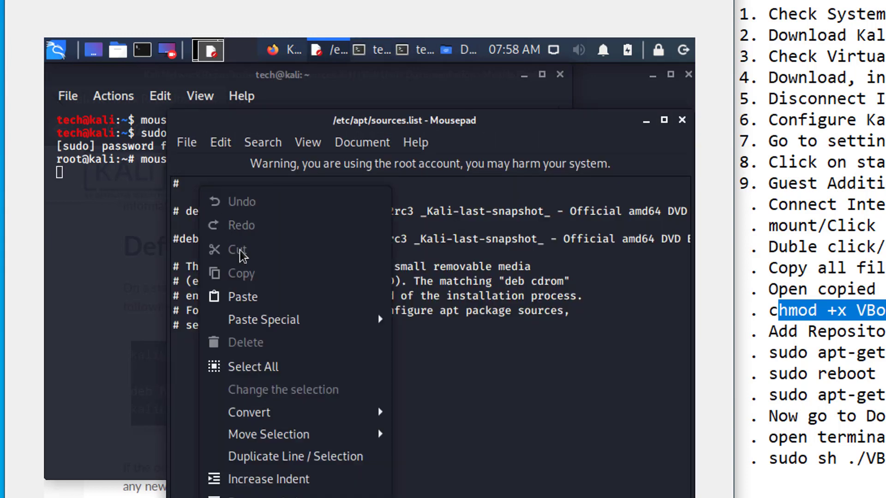
click(243, 297)
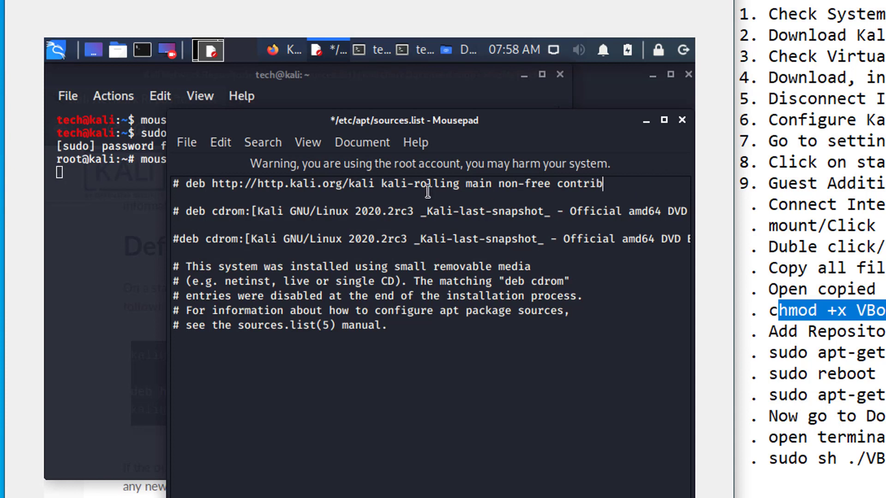
click(186, 184)
key(BackSpace)
key(BackSpace)
click(187, 142)
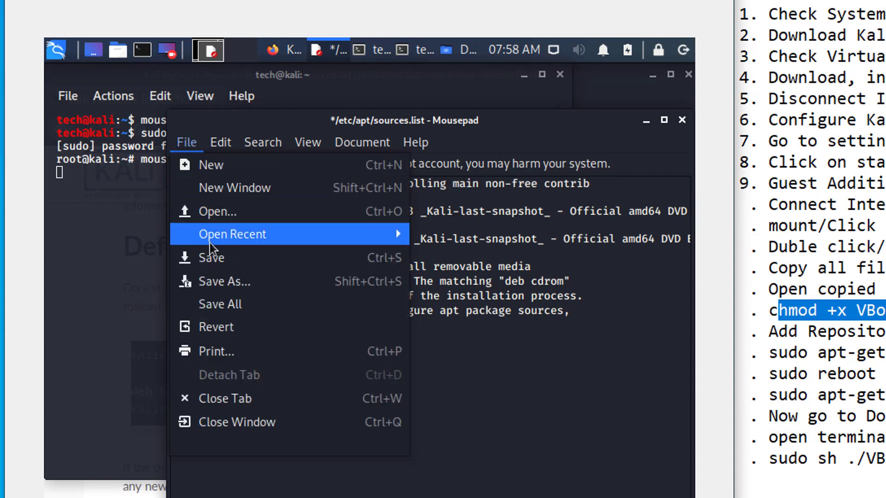
click(212, 257)
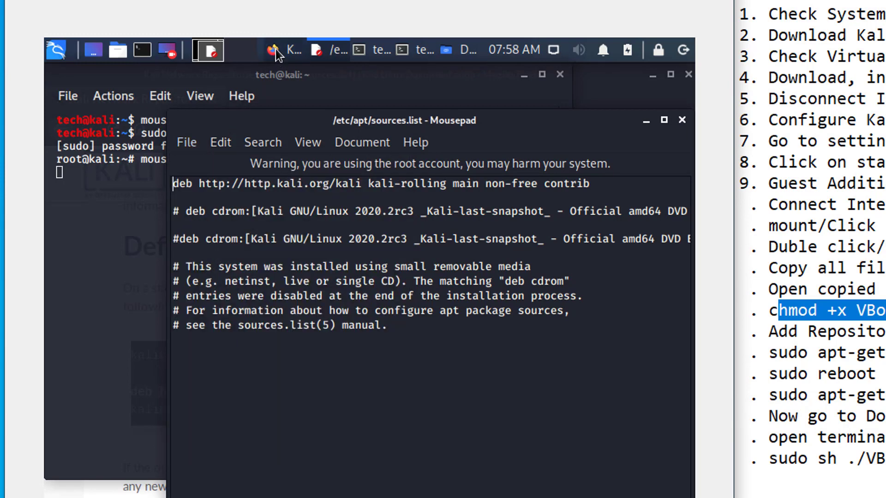
click(276, 51)
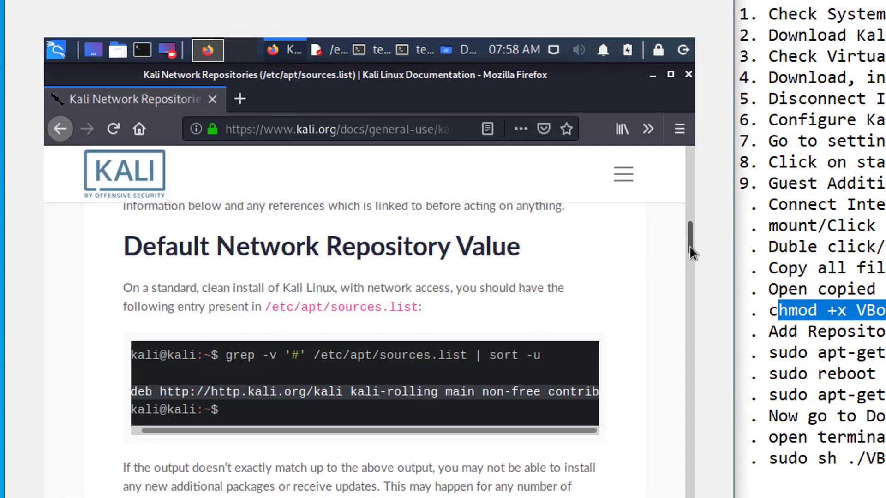
Scroll to the docs' deb-src section, select its echo command, and return to the terminal.
drag(691, 240, 679, 467)
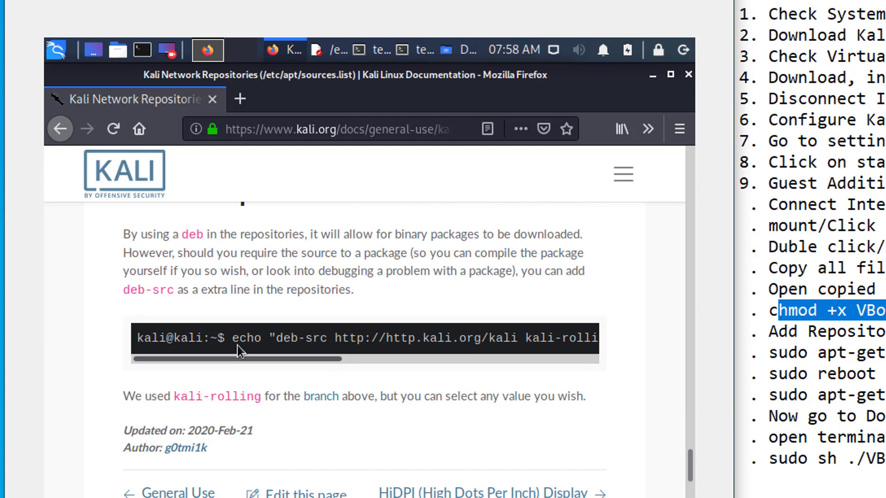
drag(254, 342, 652, 345)
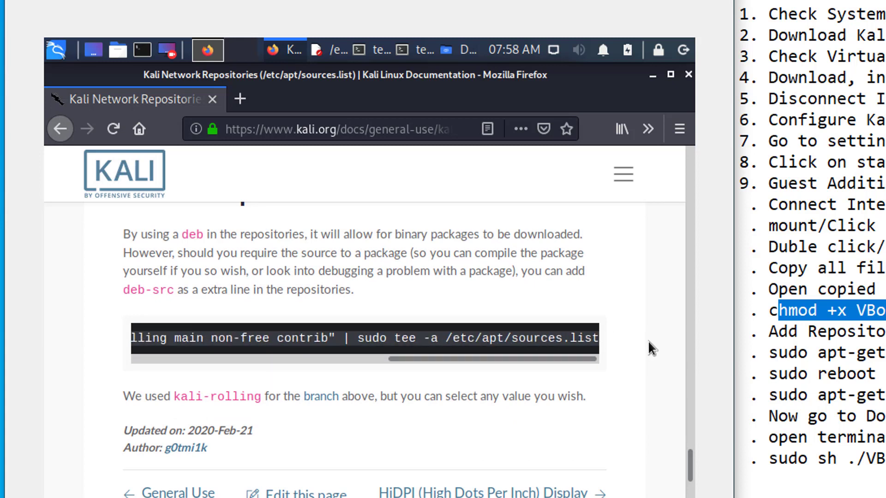
click(370, 51)
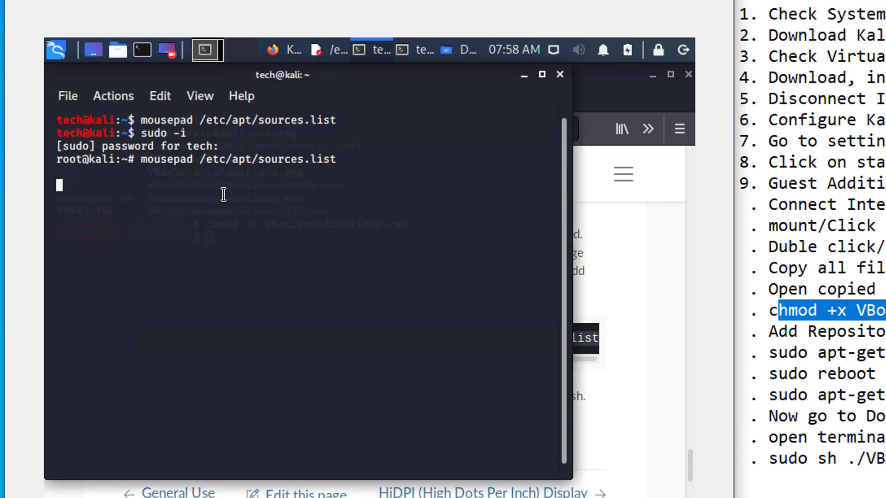
Run the pasted echo deb-src command and reopen sources.list in mousepad.
key(ctrl+c)
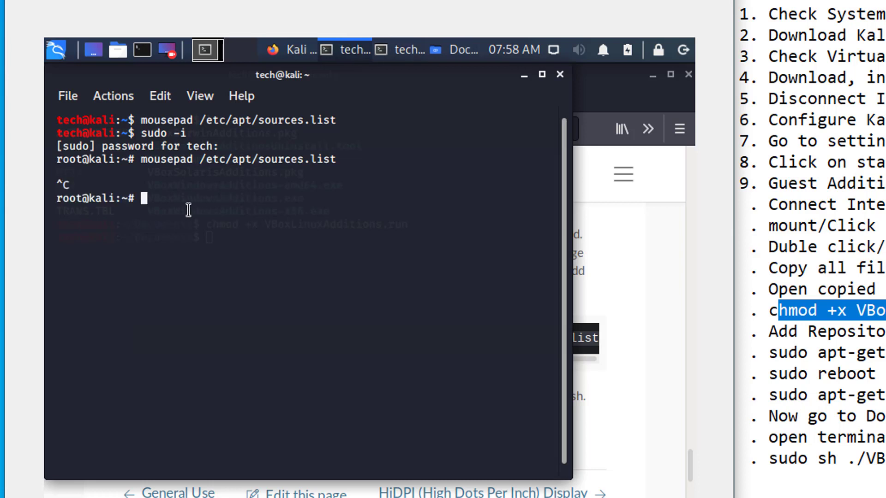
right_click(175, 200)
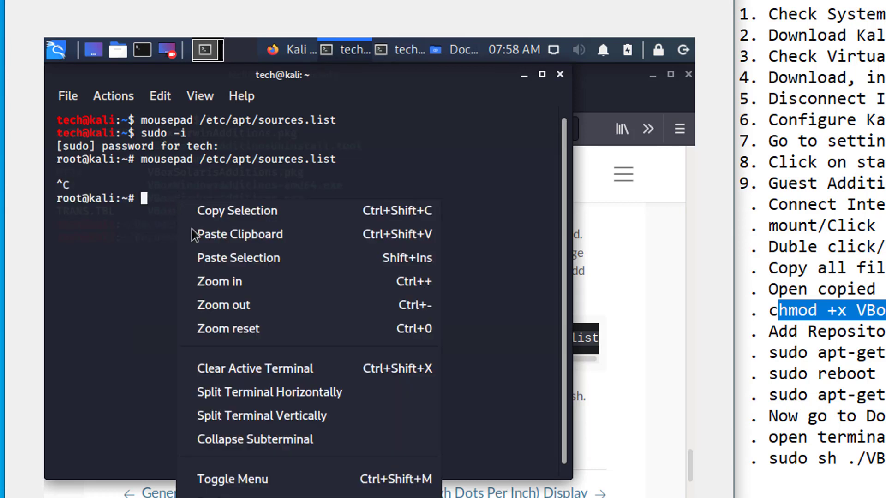
click(231, 262)
key(Return)
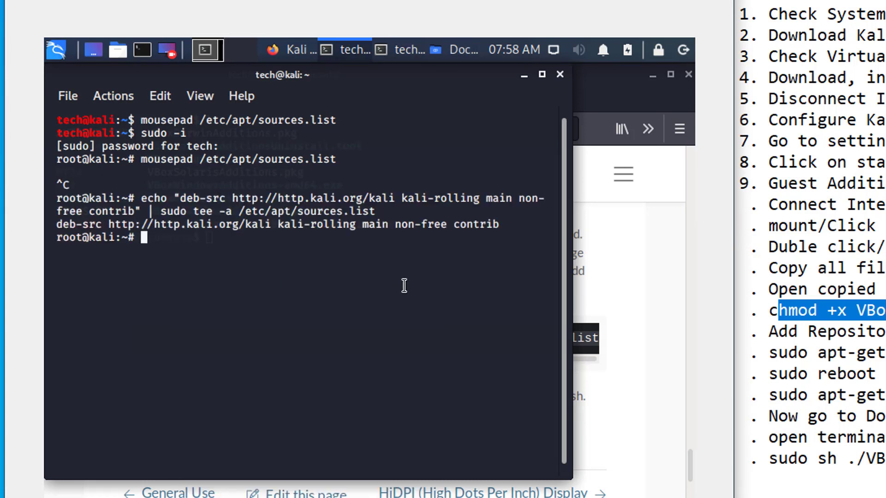
key(Up)
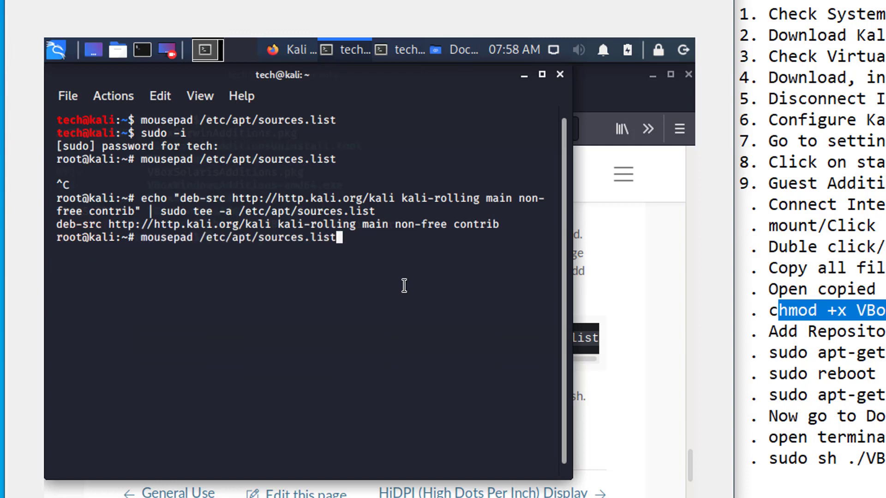
key(Up)
key(Return)
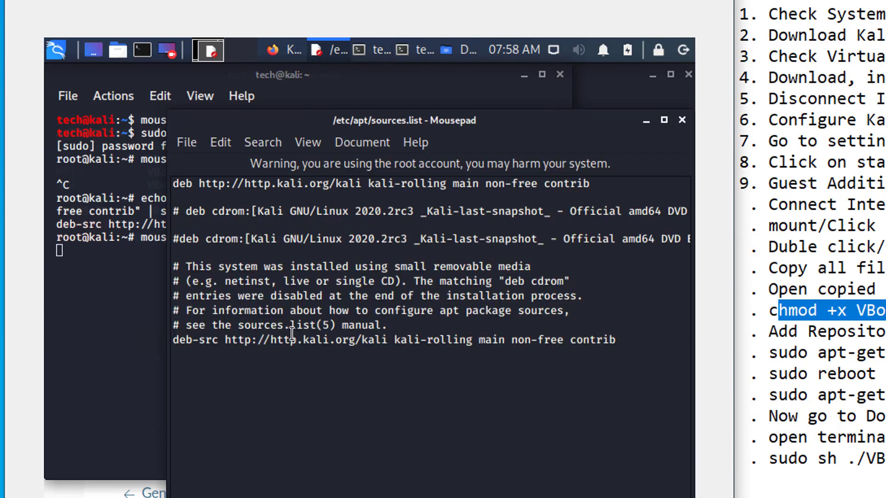
Move the deb-src line directly below the deb line, save, and close Mousepad.
mouse_move(177, 341)
mouse_down()
mouse_move(620, 342)
mouse_move(163, 340)
mouse_up()
click(622, 341)
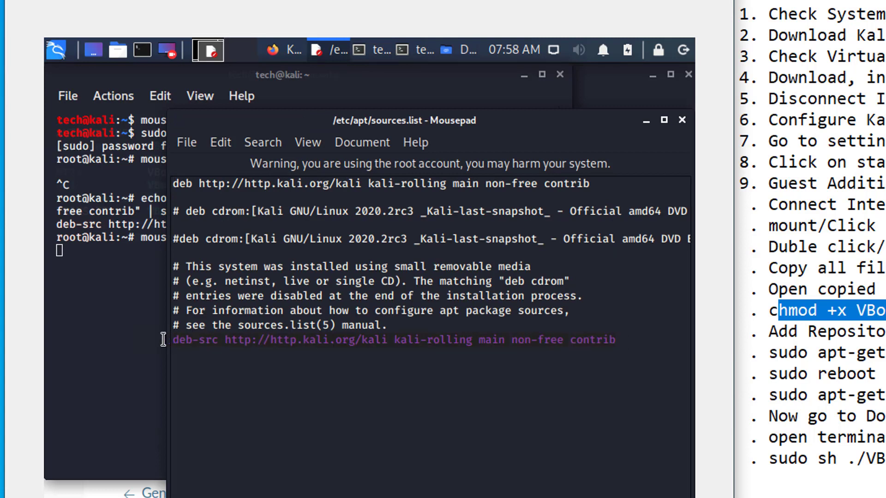
key(Delete)
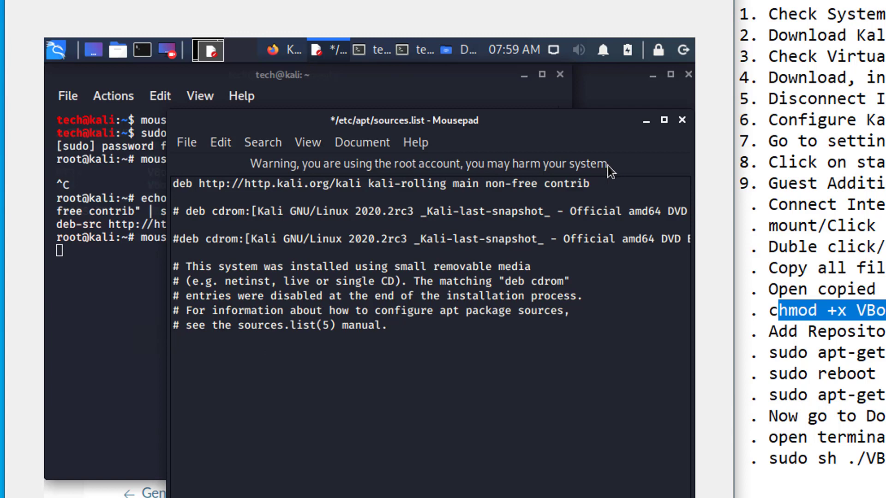
click(600, 184)
key(Return)
key(ctrl+v)
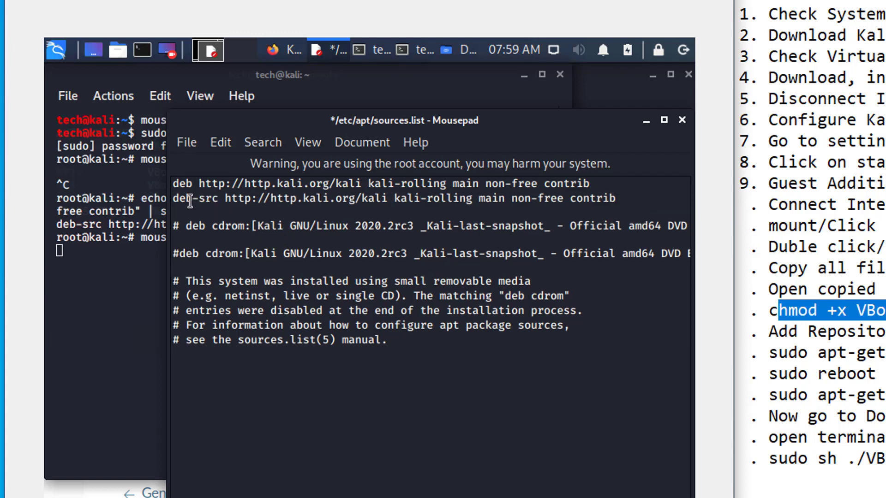
click(193, 151)
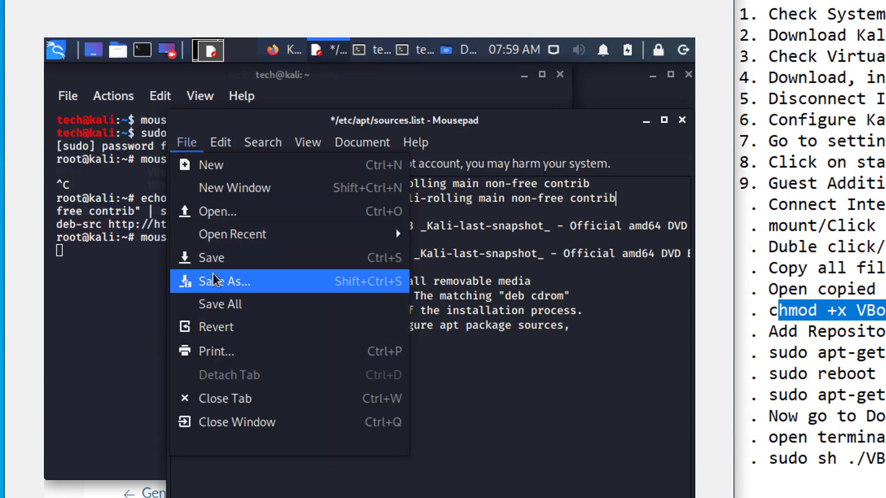
click(210, 310)
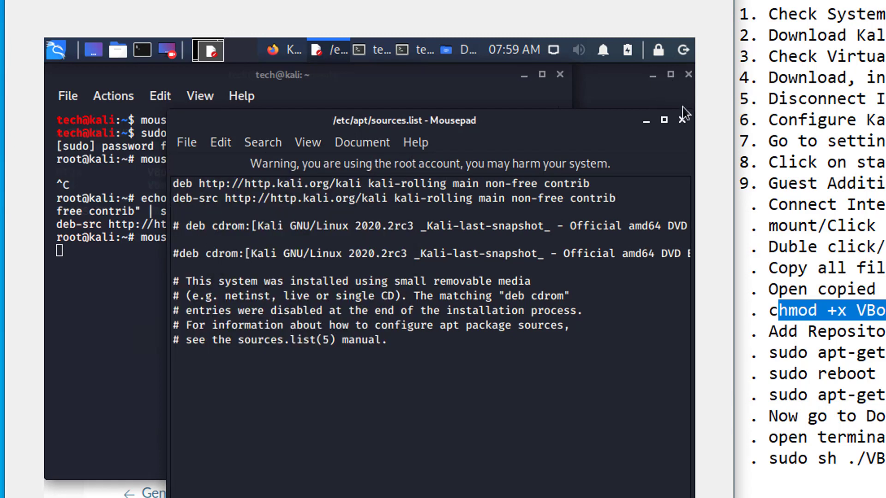
click(682, 120)
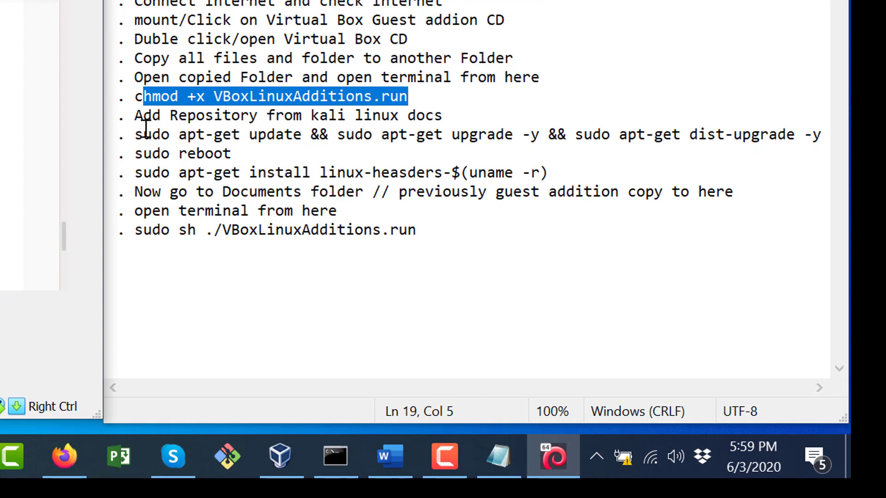
Check the update step in the notes, then type 'apt-get update && apt-get upgrade -y && apt-get dist-upgrade -y' in Kali.
click(138, 134)
drag(139, 134, 170, 134)
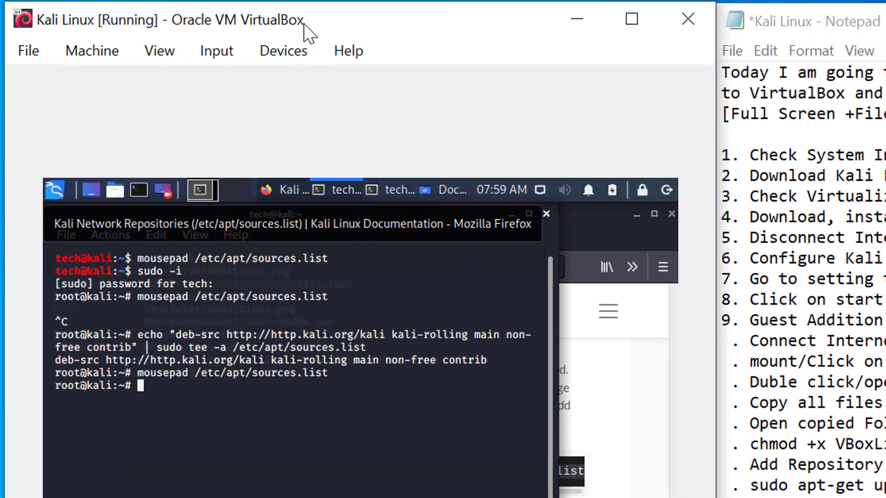
text(apt-get update && apt-get)
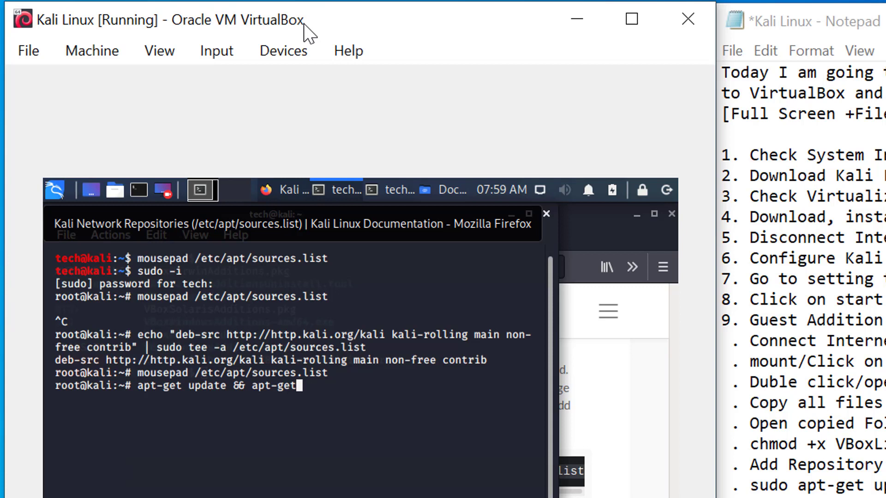
text( upgrade -y )
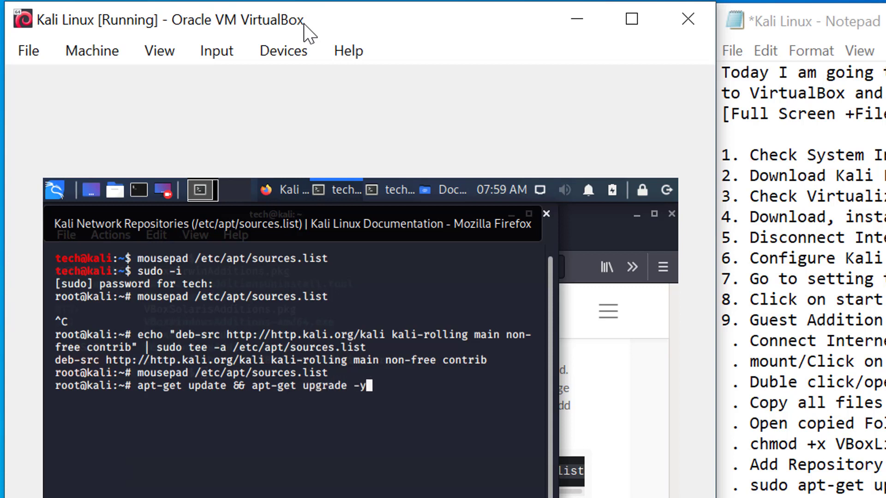
text(&& apt-get)
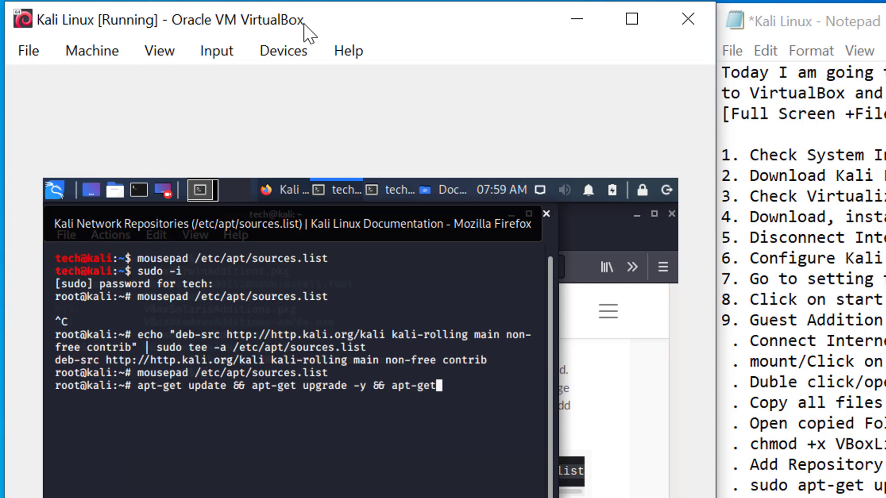
text( dist-)
text(upgra)
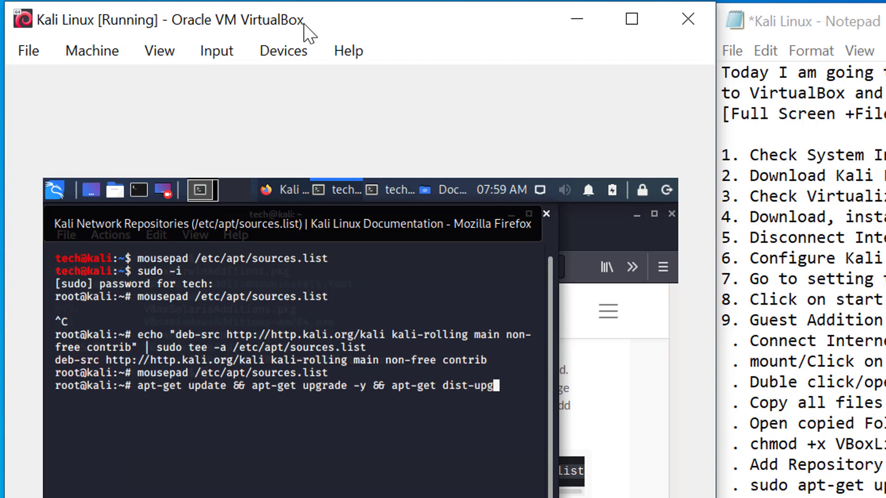
text(de -y)
Run apt-get update && apt-get upgrade -y && apt-get dist-upgrade -y in the Kali root terminal.
click(788, 486)
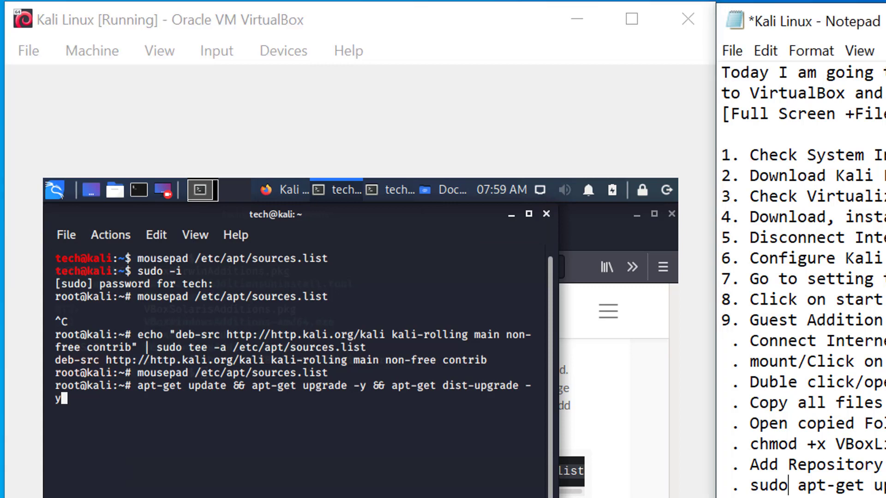
click(123, 414)
key(Return)
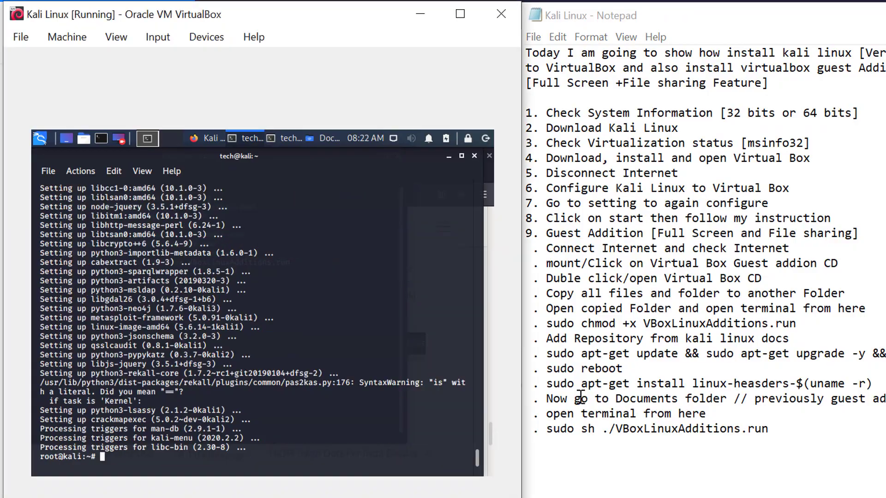
Review the finished upgrade output against the notes, marking the final lines through libc-bin.
drag(550, 353, 885, 355)
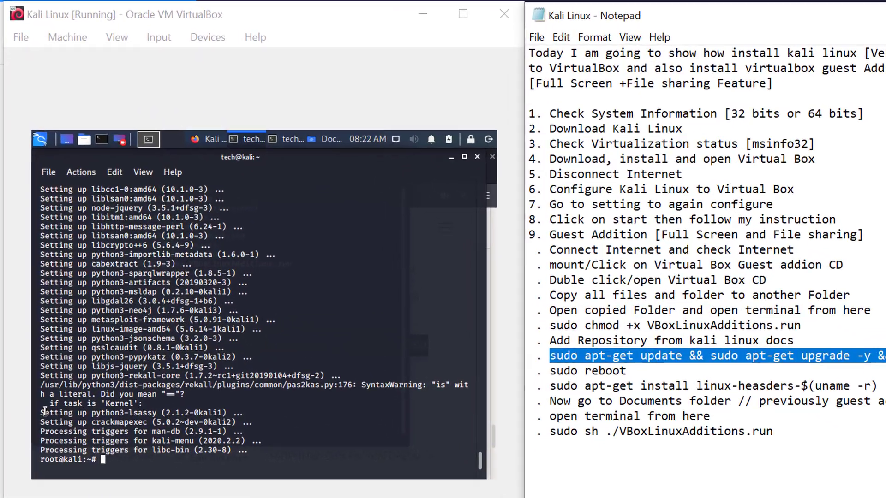
drag(32, 327, 174, 353)
drag(224, 453, 238, 458)
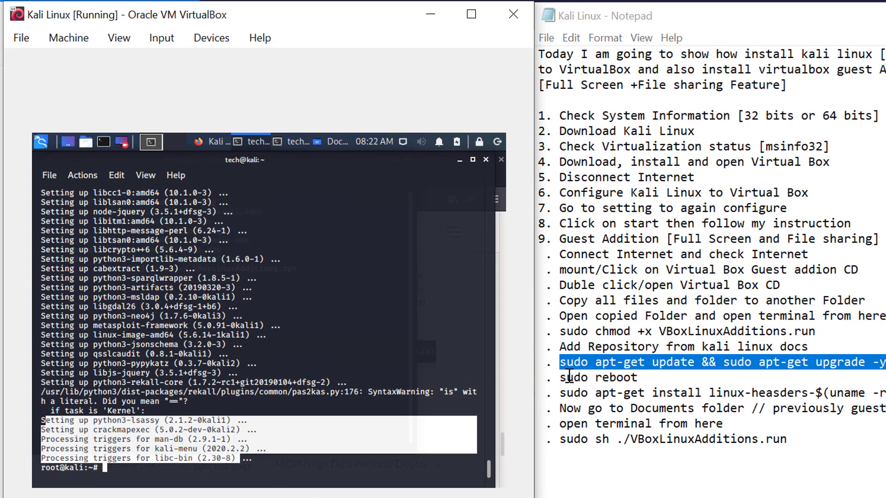
click(586, 378)
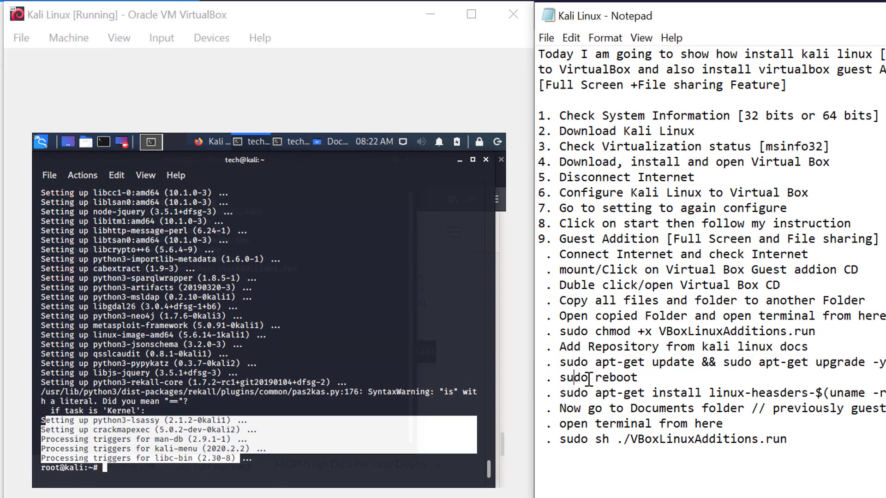
click(137, 474)
Reboot Kali, boot straight from GRUB, dismiss the mouse-integration notice, and check the linux-headers note.
text(reb)
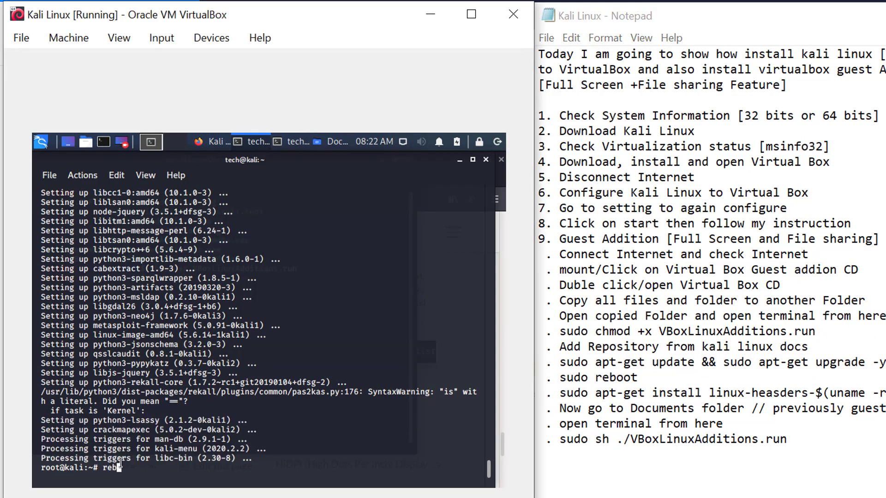
text(oot)
key(Return)
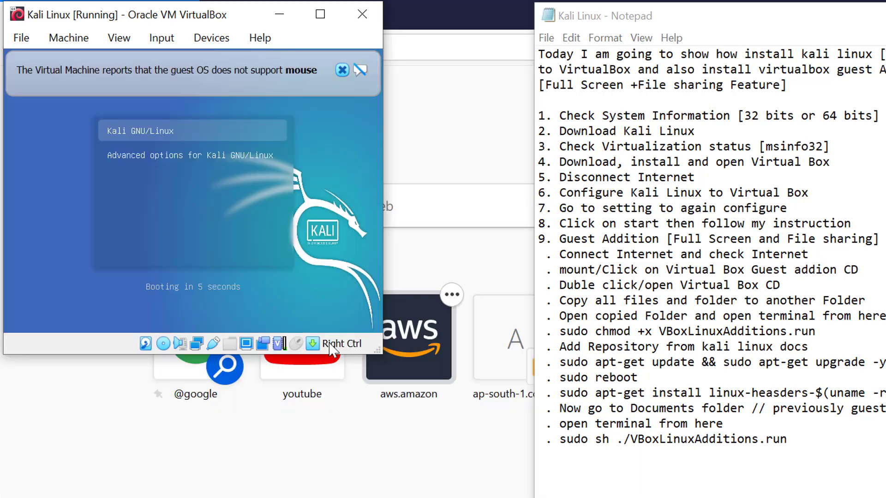
key(Return)
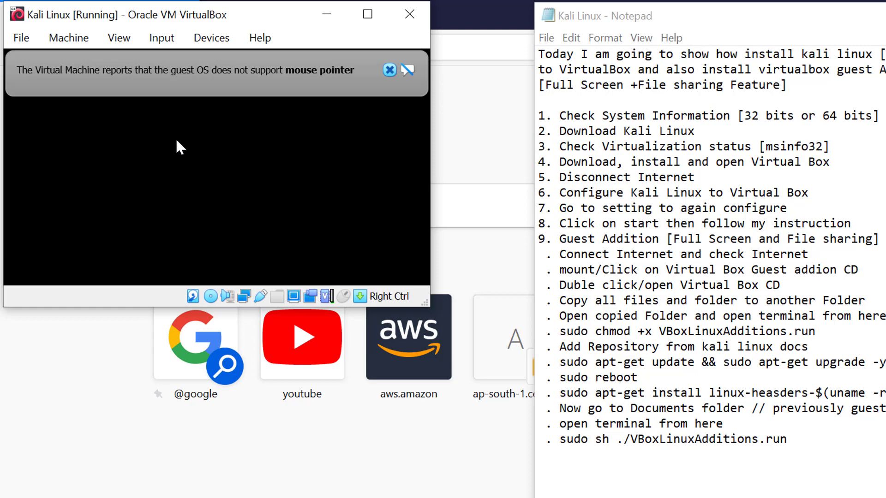
click(390, 70)
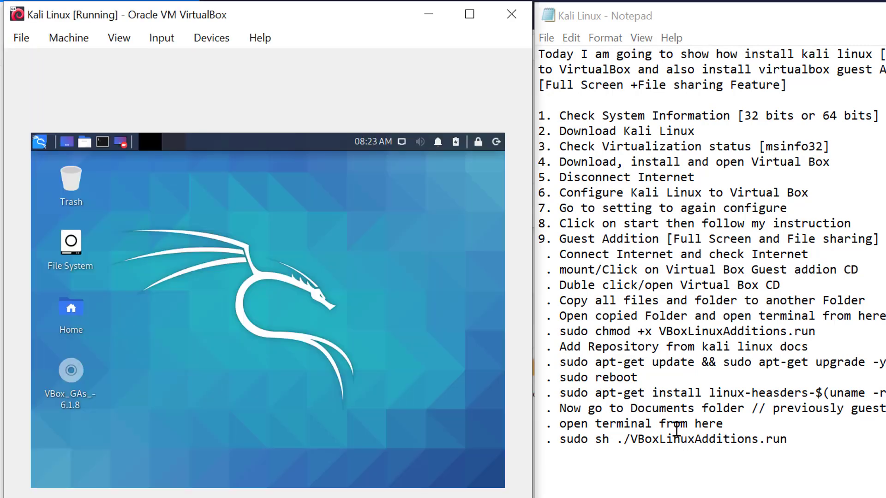
drag(560, 393, 656, 393)
click(656, 394)
In a new Kali terminal, run sudo apt-get install linux-headers-$(uname -r), entering the password and confirming with y.
click(102, 144)
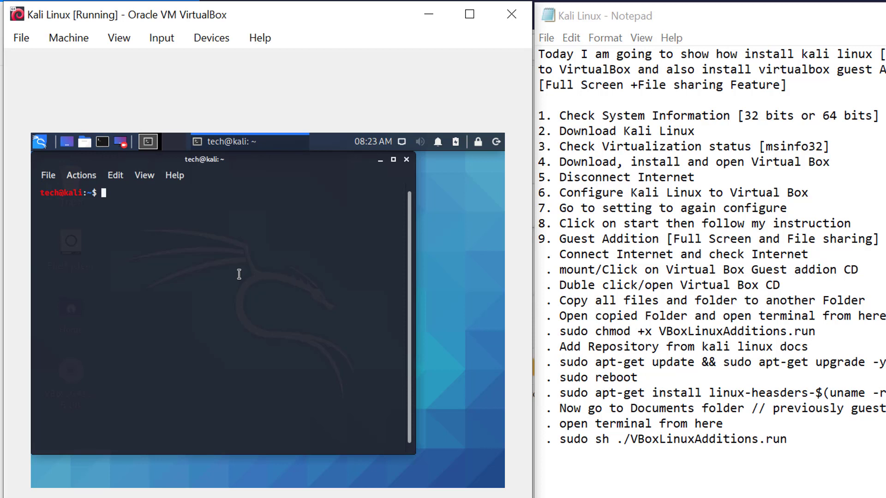
text(sudo apt-get install)
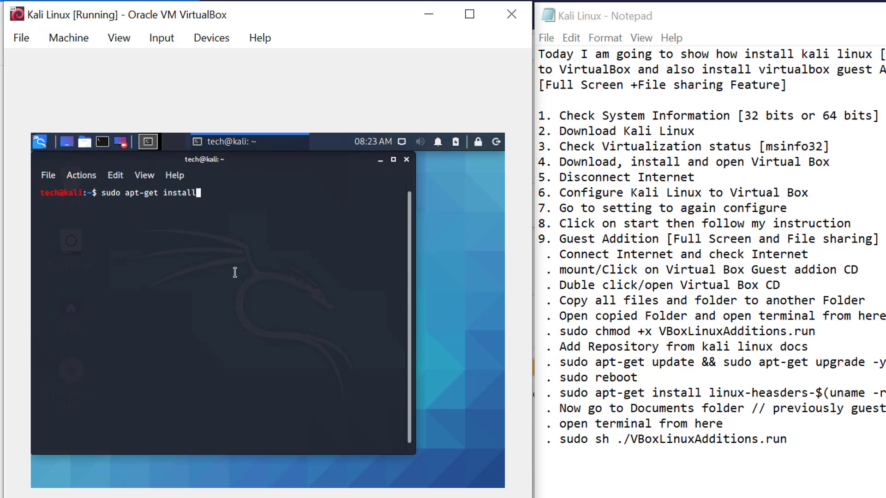
text( linux-headers-$)
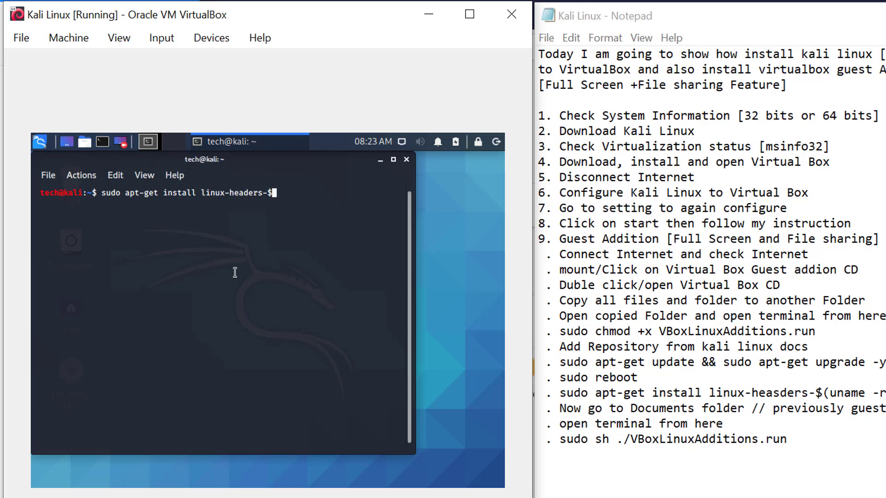
text((uname -r))
key(Return)
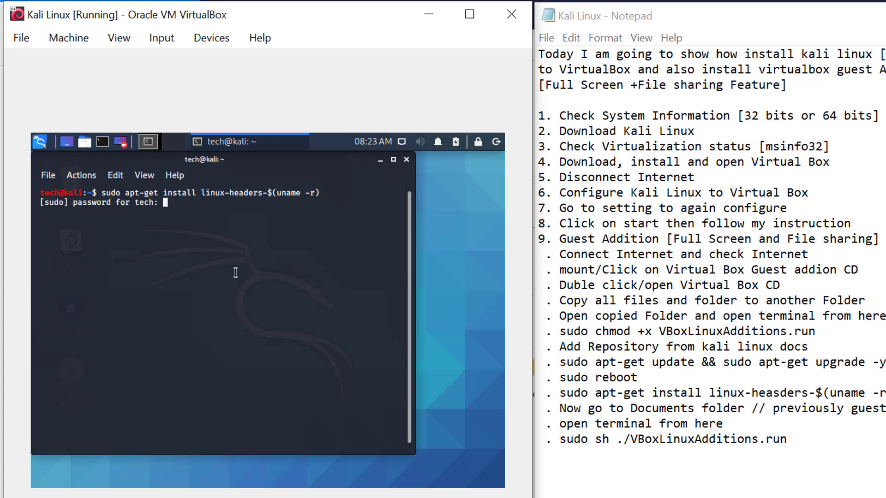
key(Return)
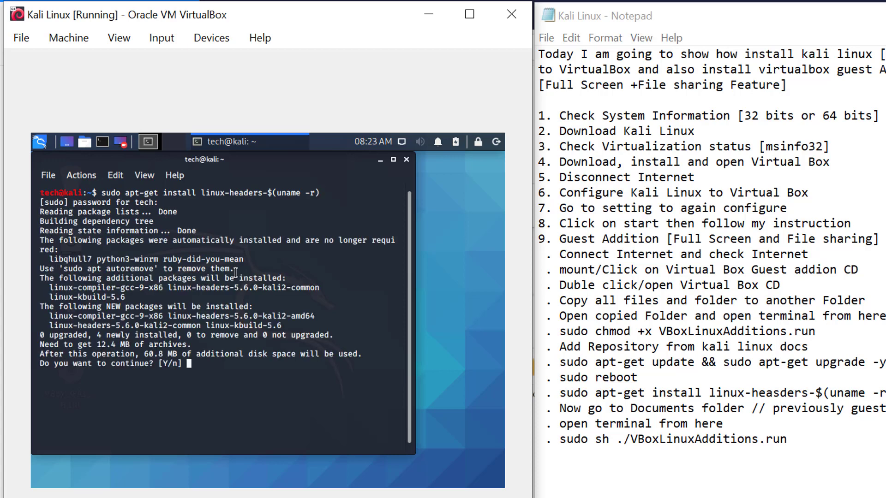
text(y)
key(Return)
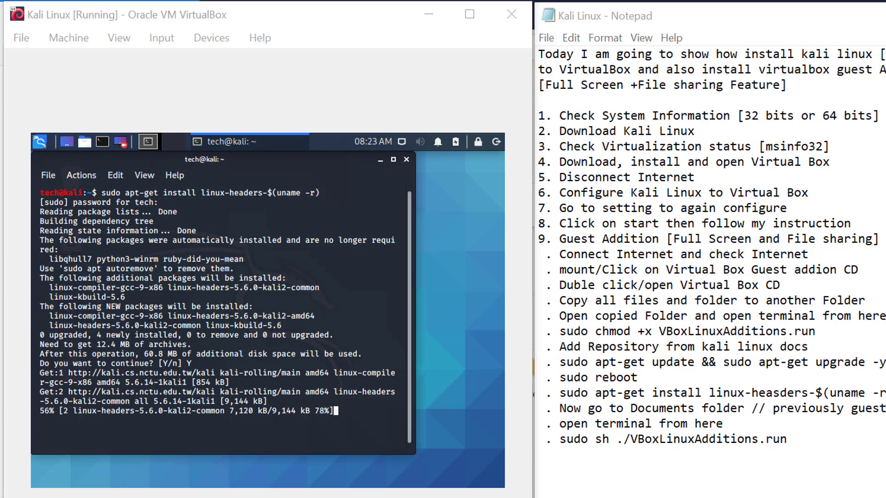
click(308, 447)
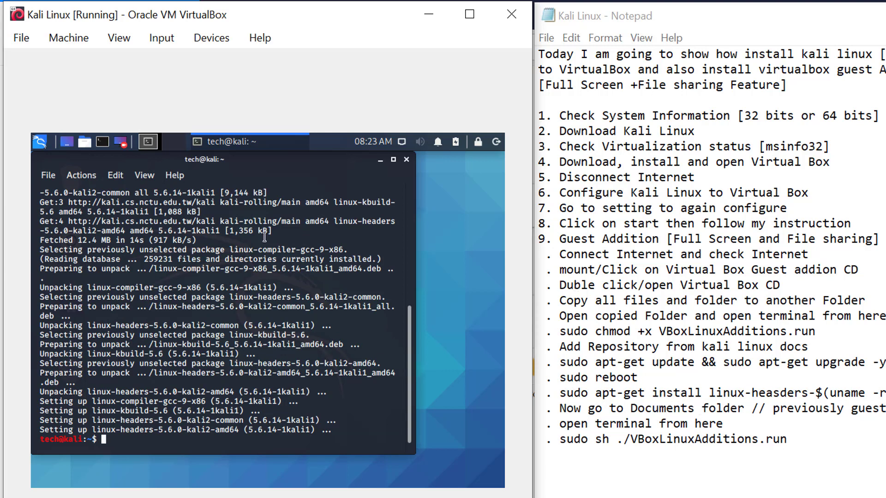
Close the terminal and open a new one in Home > Documents via Open Terminal Here.
click(406, 159)
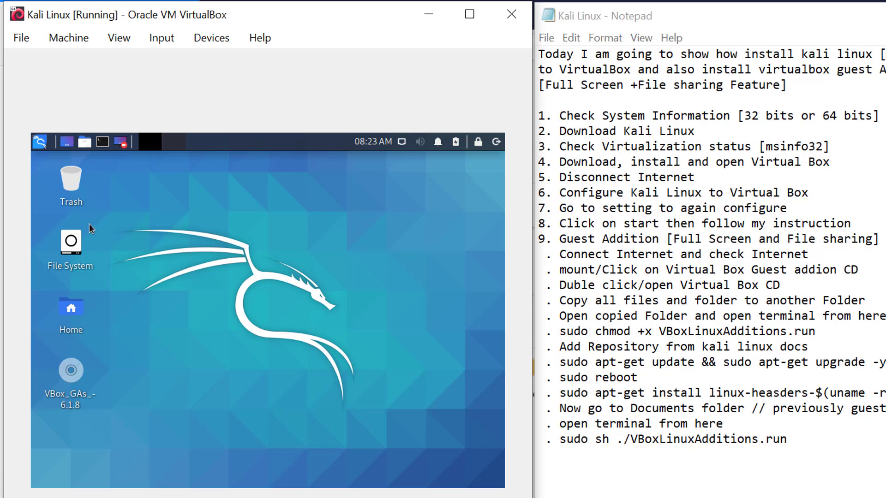
double_click(72, 311)
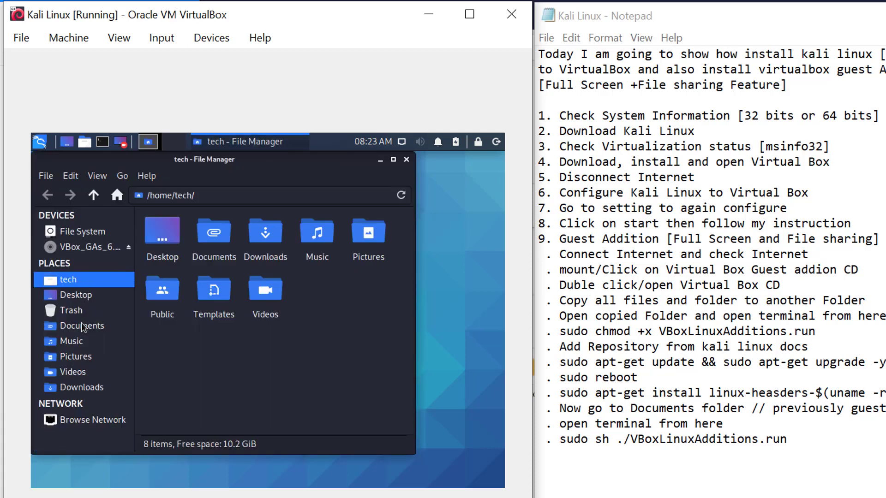
click(81, 326)
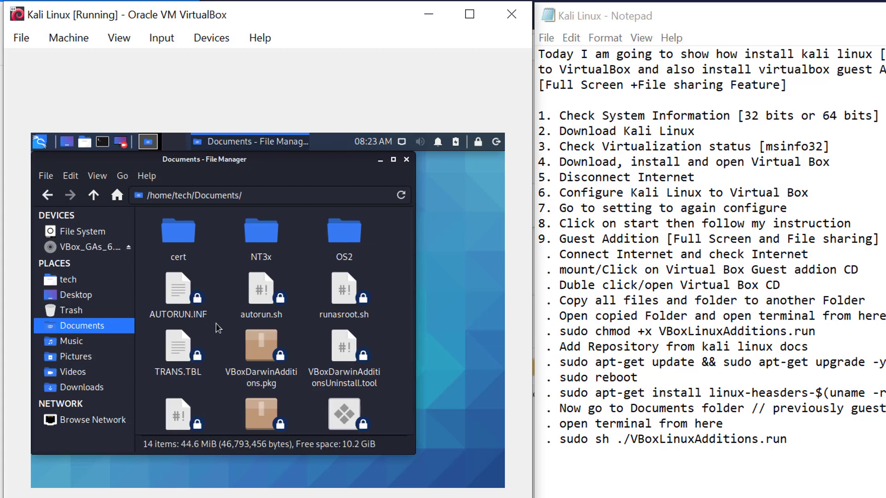
right_click(378, 268)
click(419, 329)
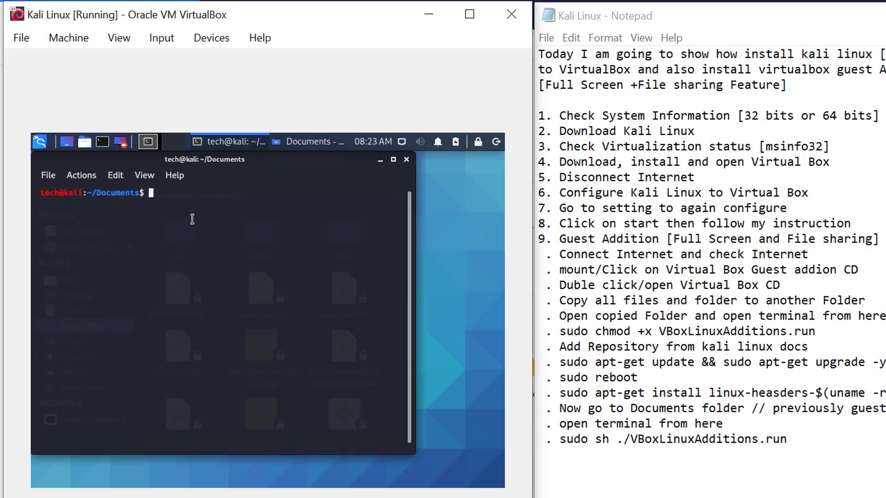
List the Documents files with ls and copy the VBoxLinuxAdditions.run file name.
text(sudo)
key(BackSpace)
key(BackSpace)
key(BackSpace)
key(BackSpace)
key(BackSpace)
text(ls)
key(Return)
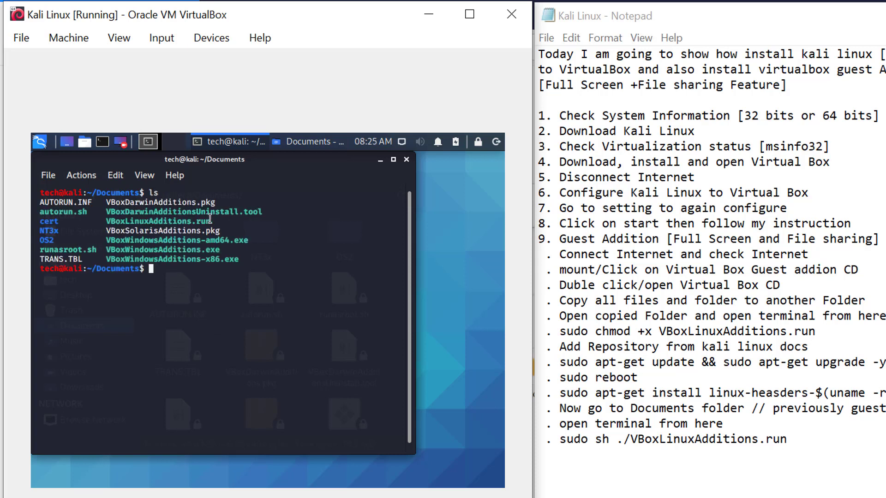
drag(213, 221, 105, 221)
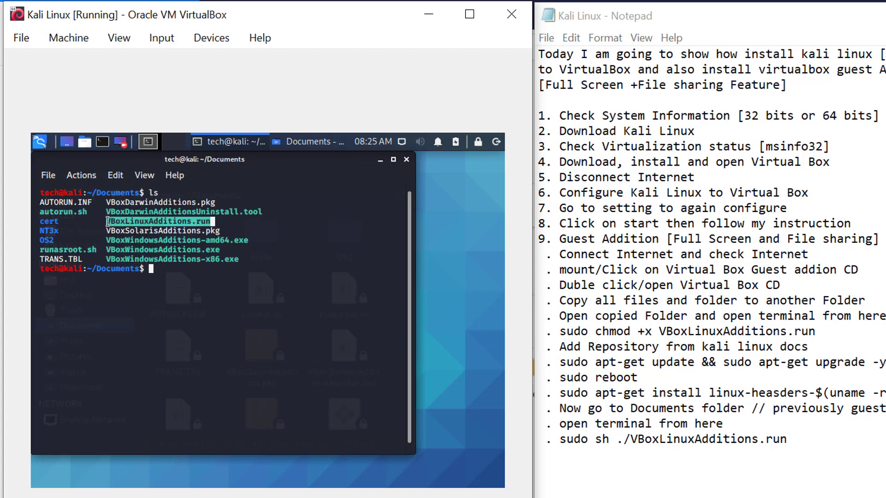
right_click(121, 222)
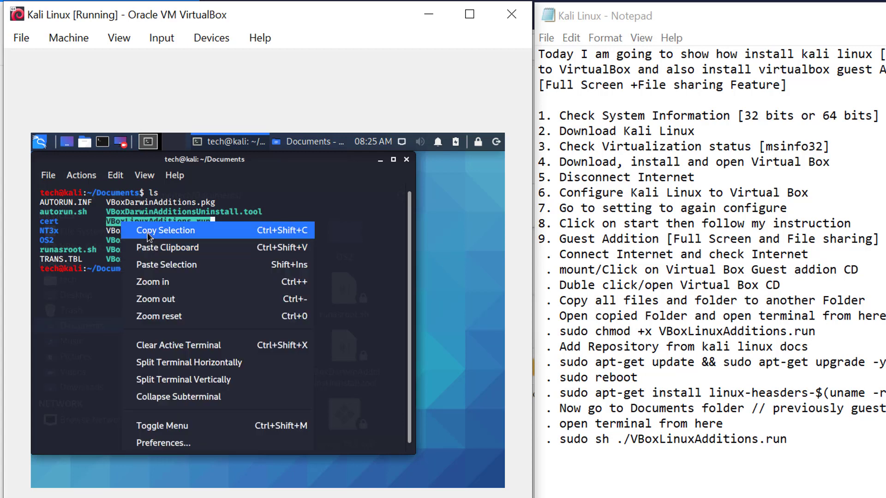
click(147, 232)
click(157, 272)
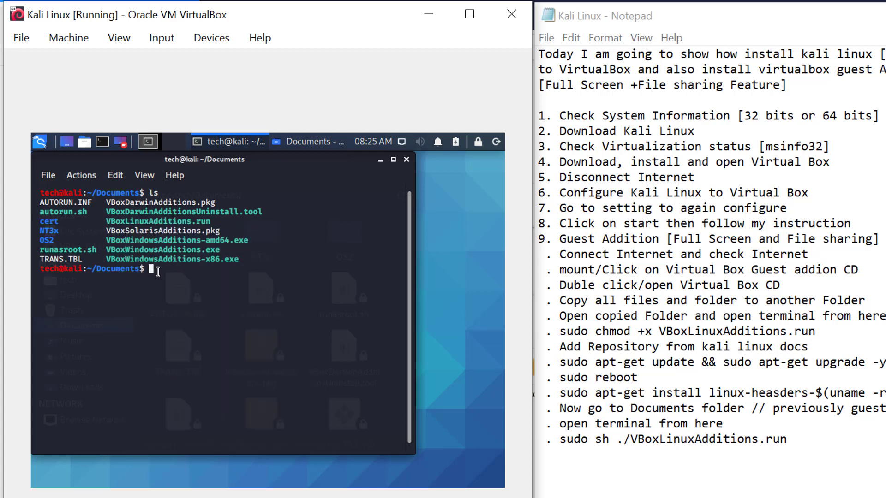
Run sudo sh ./VBoxLinuxAdditions.run, enlarge the terminal, and highlight the installer's restart message.
text(sudo sh ./)
right_click(232, 275)
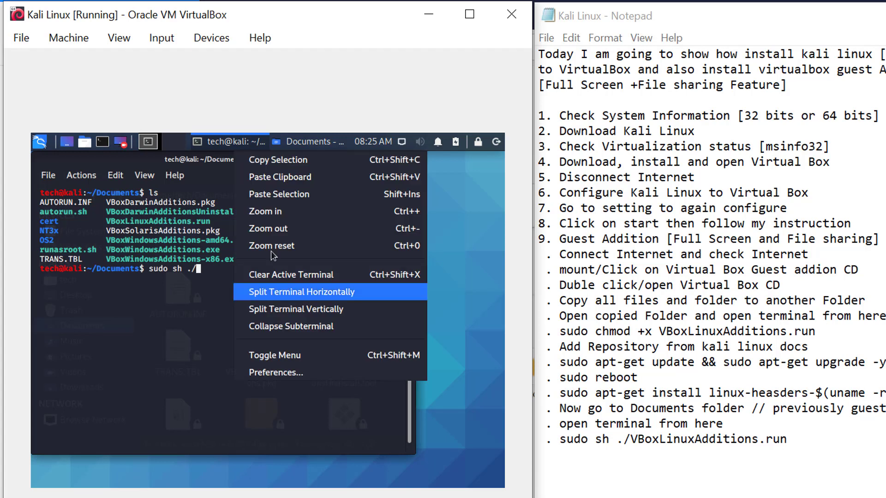
click(296, 196)
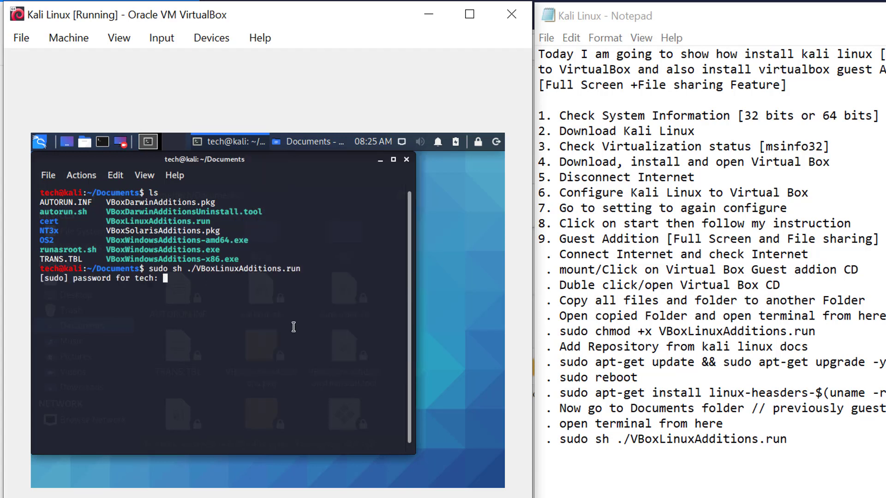
key(Return)
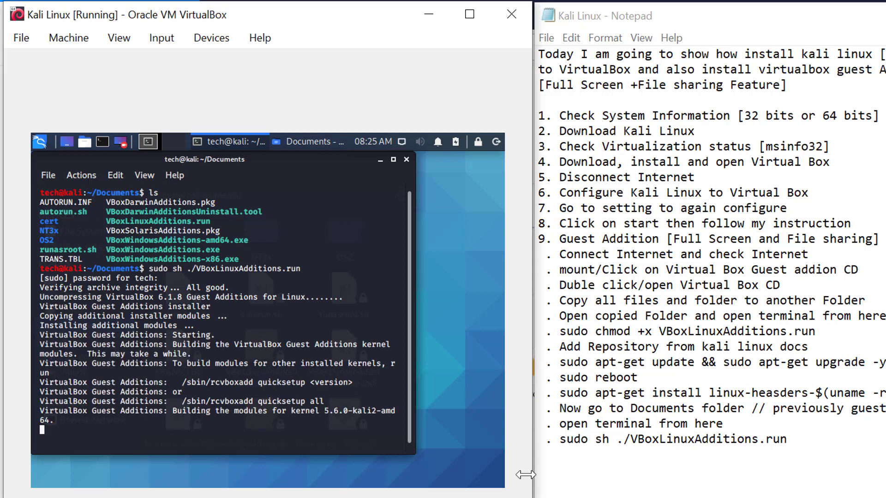
drag(412, 443, 487, 475)
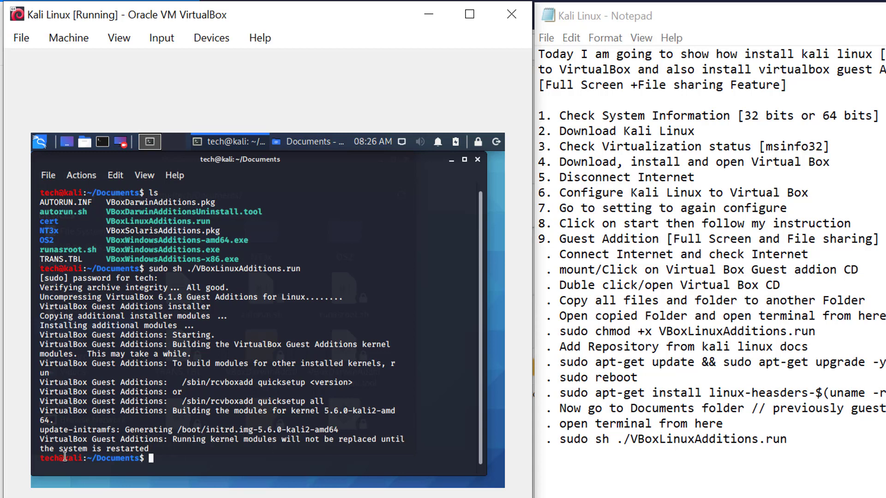
drag(73, 448, 168, 457)
Add a '. reboot' line at the end of the Notepad checklist.
click(167, 459)
click(801, 440)
key(Return)
text(. reboot)
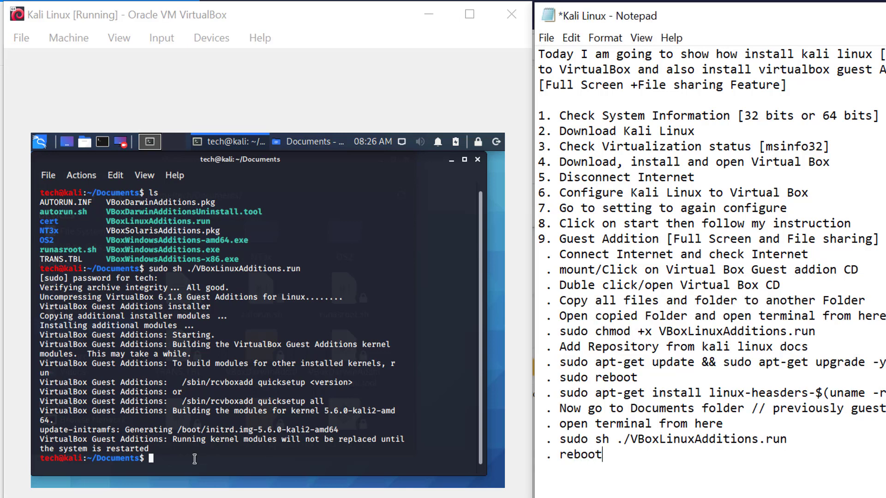
Restart Kali with 'sudo reboot' after plain 'reboot' fails.
click(195, 459)
text(reboot)
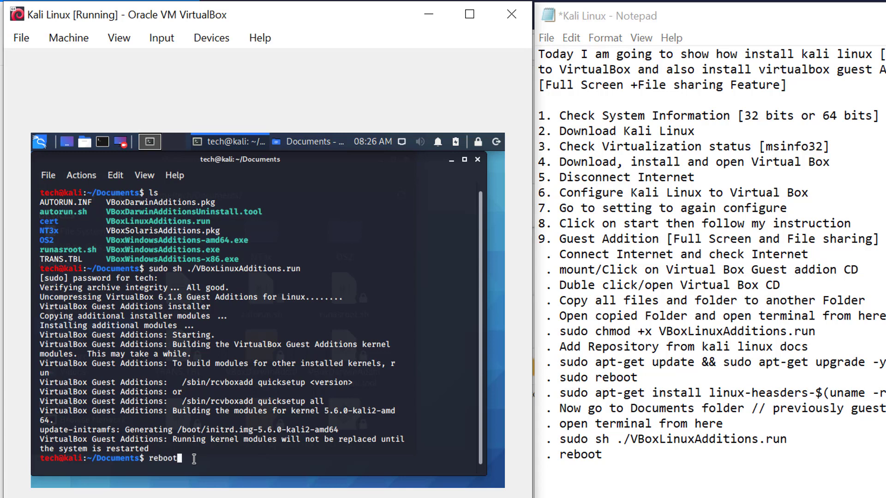
key(Return)
text(sudo reboo)
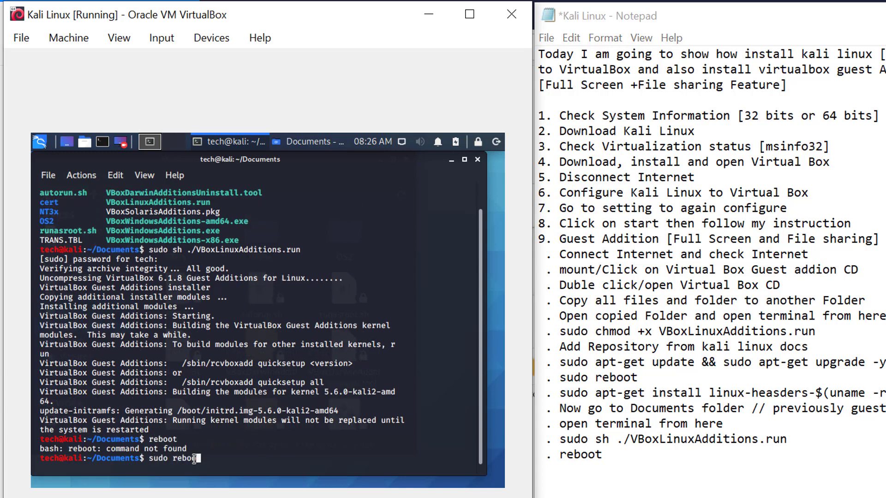
text(t)
key(Return)
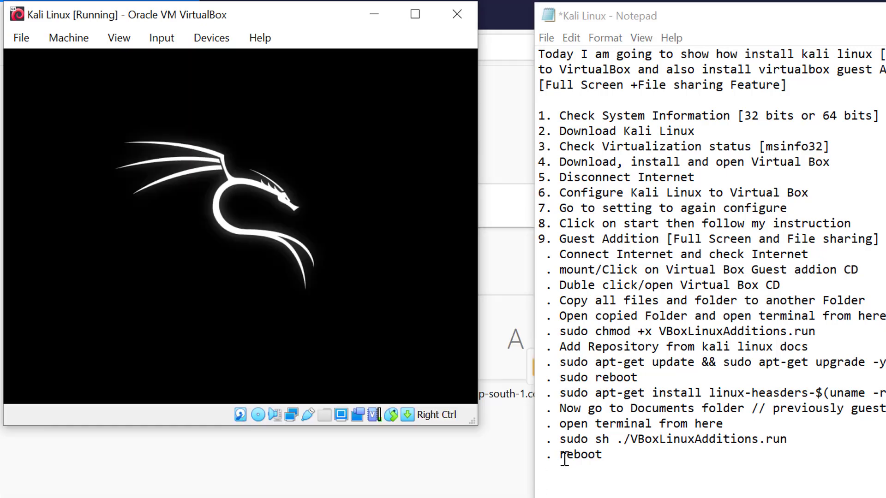
Correct the notes line to 'sudo reboot' and drag the VirtualBox window much larger.
click(560, 456)
text(sud)
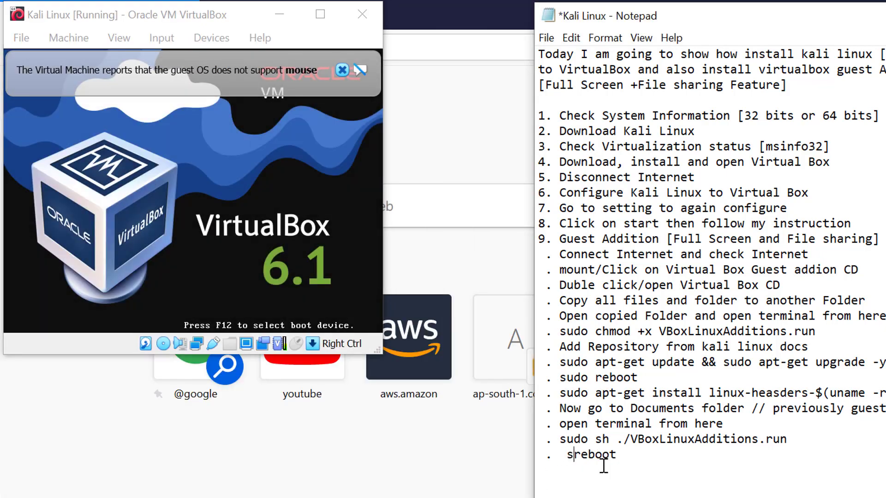
key(BackSpace)
text(o)
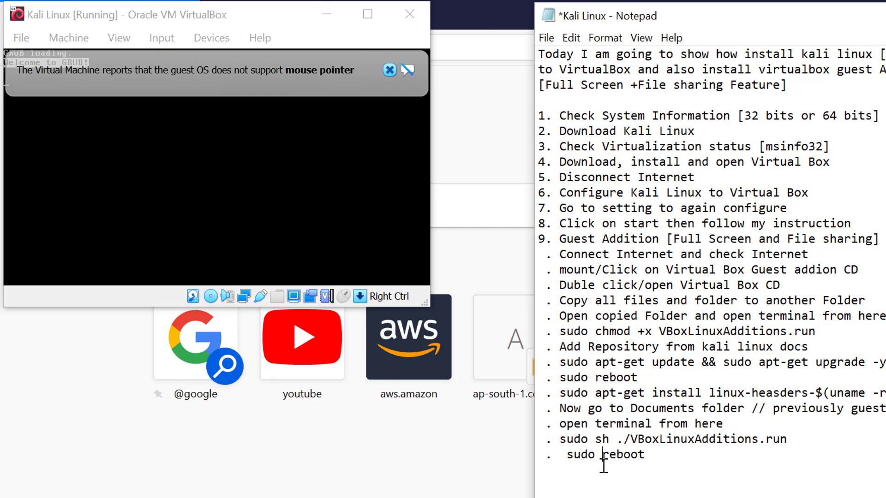
drag(375, 344, 529, 496)
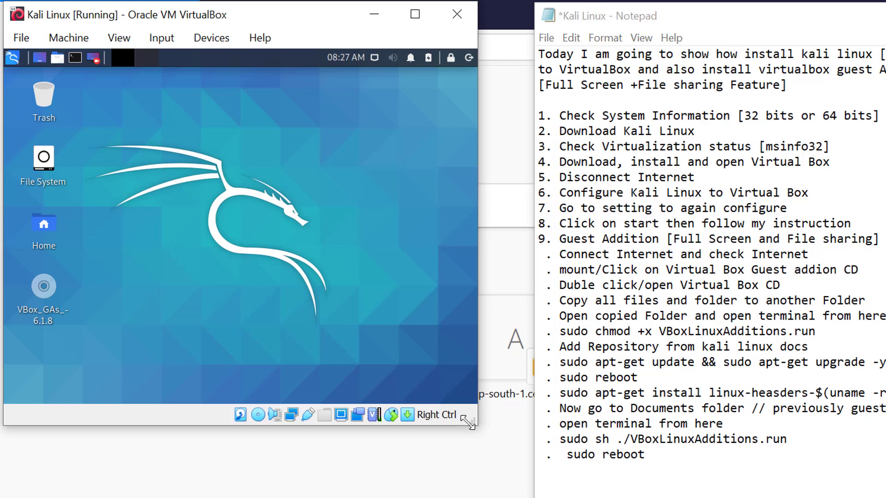
drag(472, 421, 539, 497)
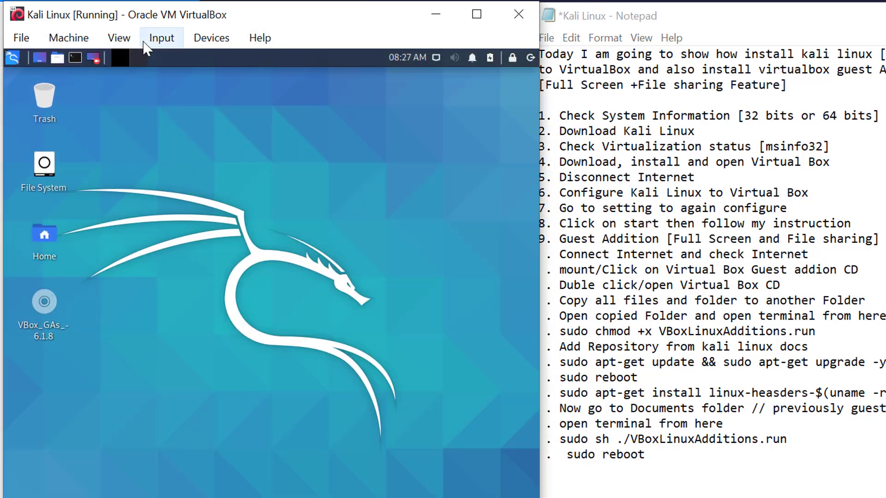
Maximize the VirtualBox window and switch the Kali VM to Full-screen Mode.
click(476, 14)
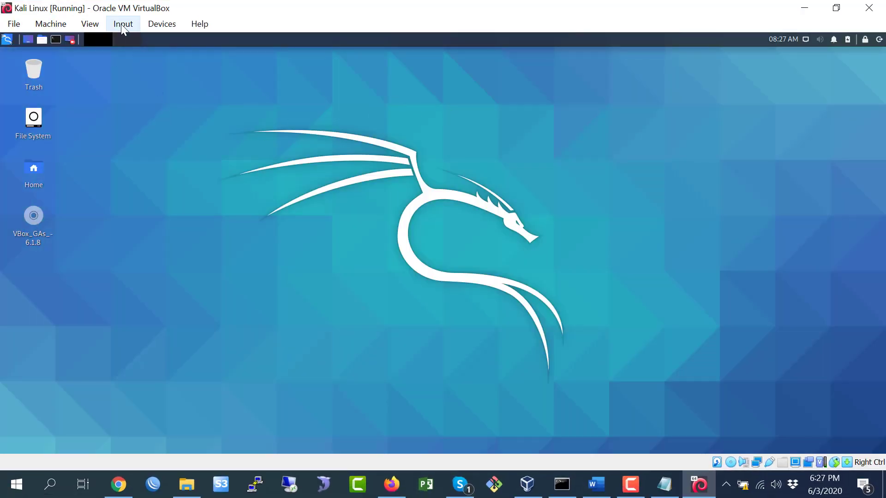
click(89, 24)
click(102, 40)
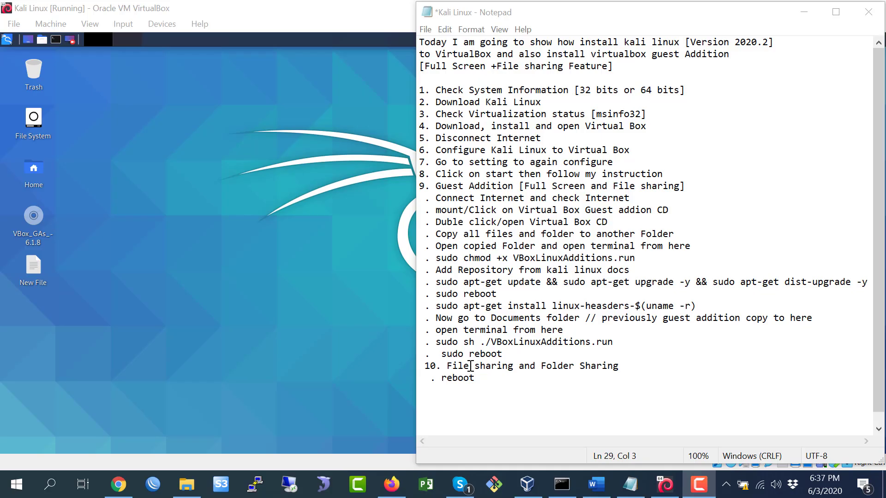
Number the File sharing and Folder Sharing heading '10.' in the notes.
text(.)
drag(447, 366, 627, 368)
click(610, 365)
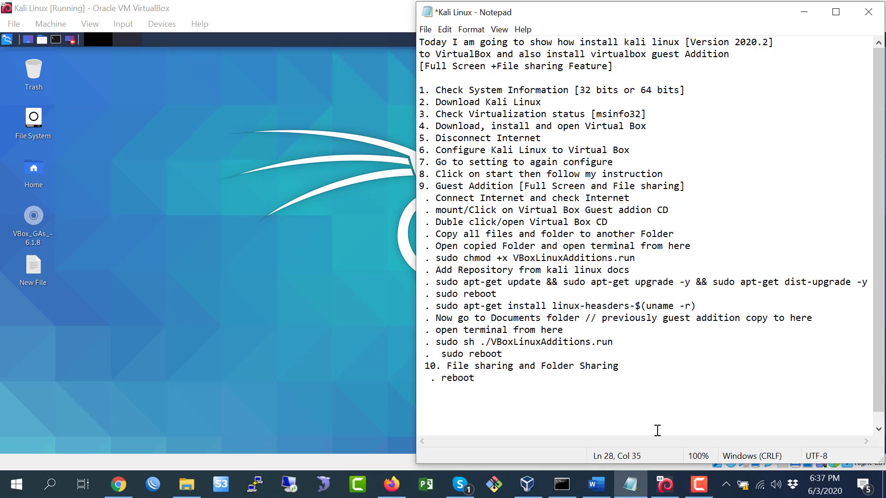
click(349, 279)
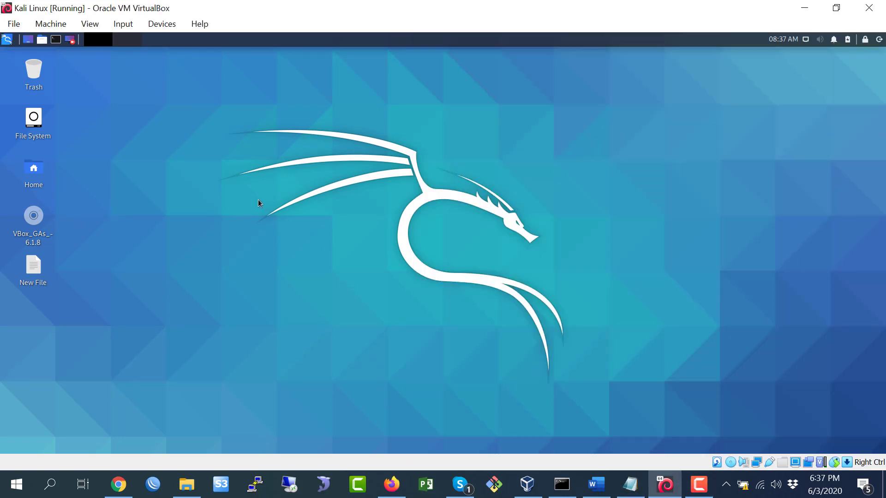
Create an empty file named 'test' on the Kali desktop and open it in Mousepad.
right_click(162, 229)
click(137, 328)
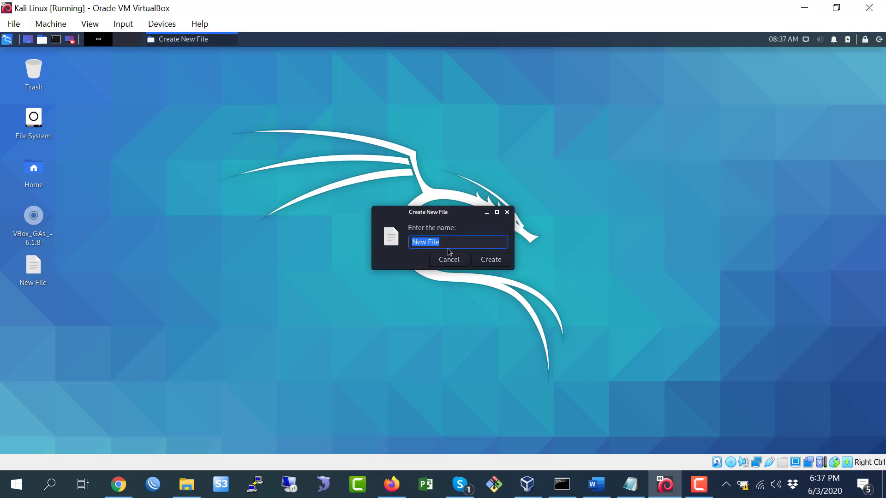
text(test)
click(490, 262)
double_click(33, 314)
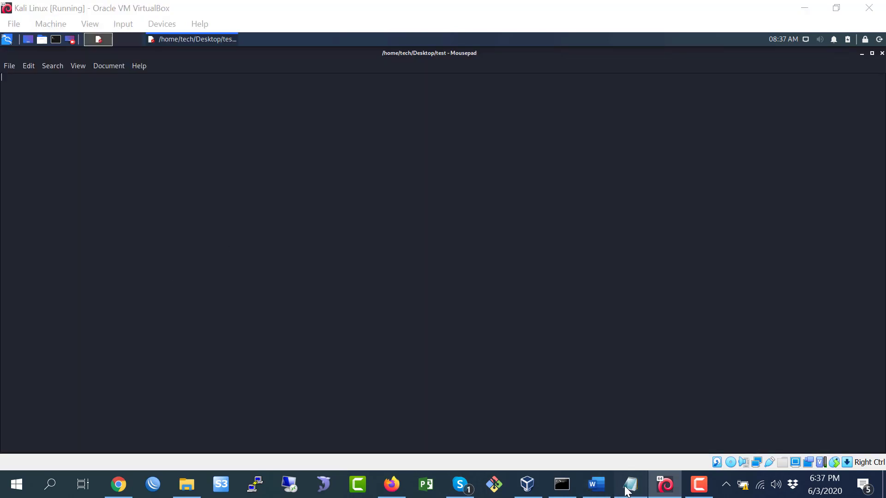
Copy the notes list from Notepad, try pasting it into test, then close Mousepad.
click(630, 482)
drag(436, 92, 523, 385)
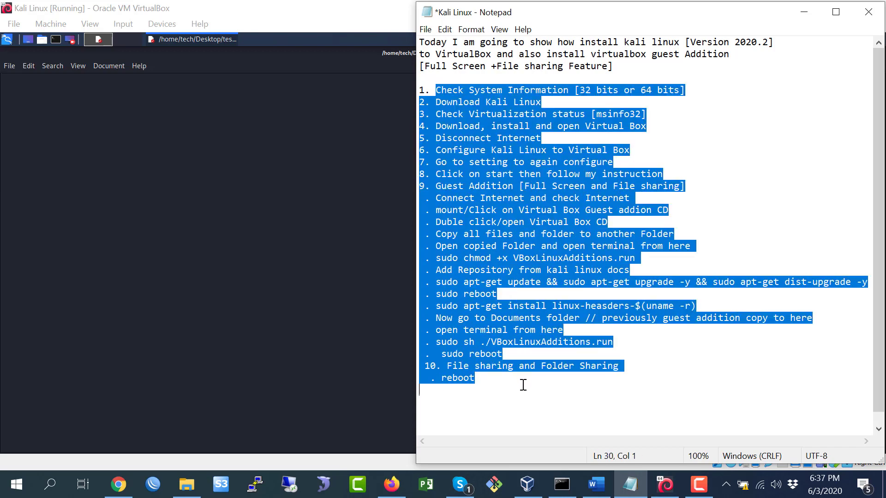
right_click(179, 144)
click(209, 206)
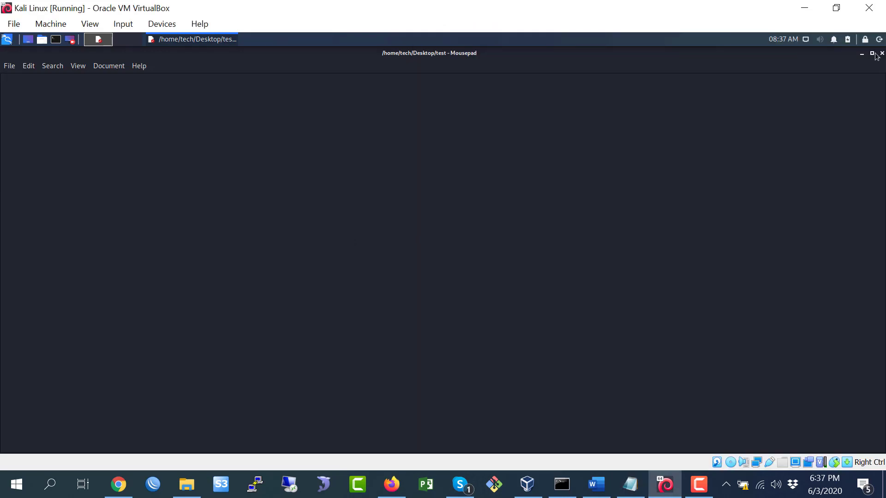
click(882, 53)
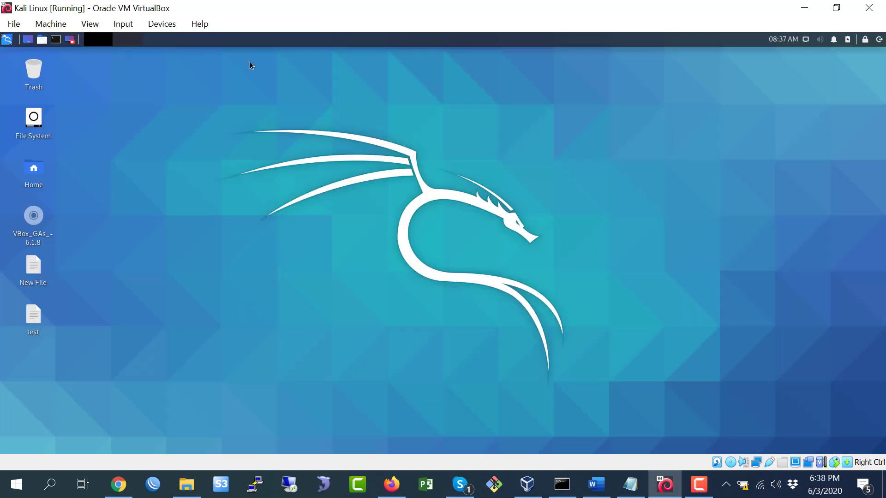
Set Devices > Shared Clipboard and Devices > Drag and Drop both to Bidirectional.
click(631, 482)
click(517, 373)
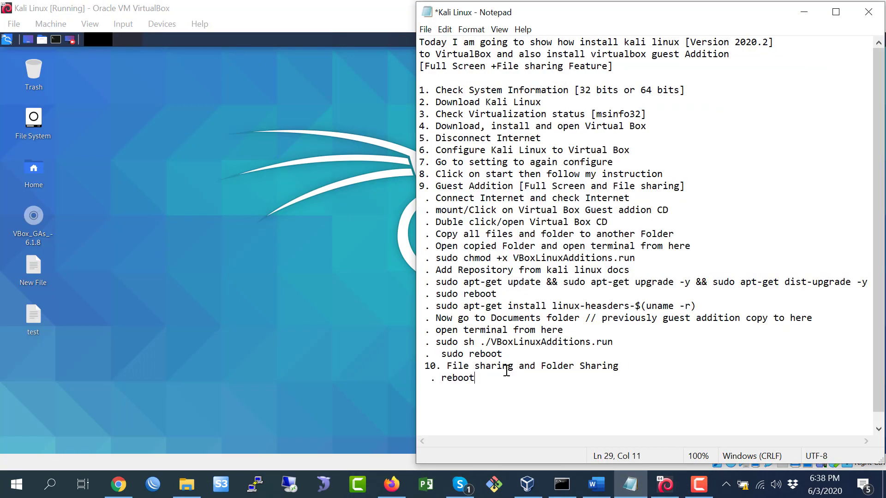
click(159, 24)
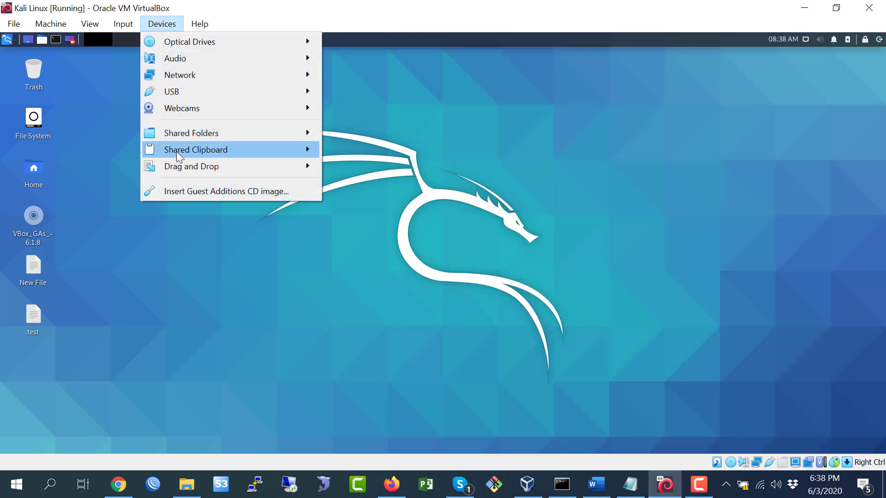
mouse_move(176, 151)
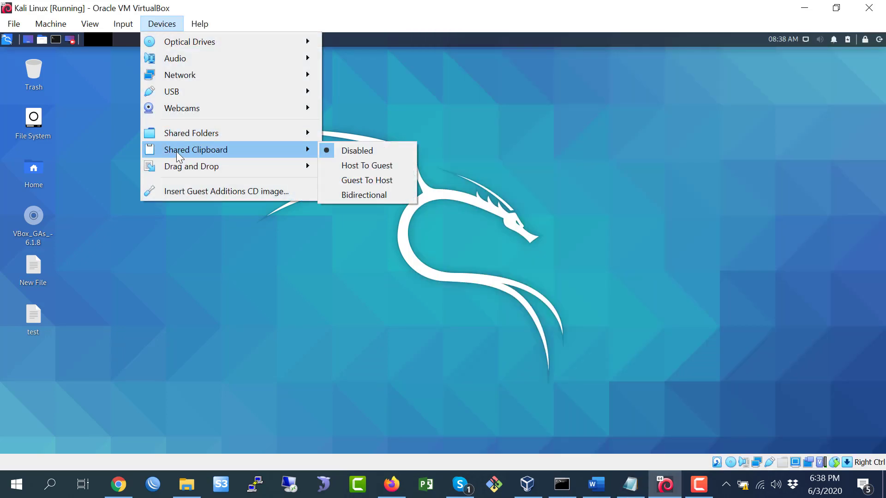
click(359, 195)
click(163, 24)
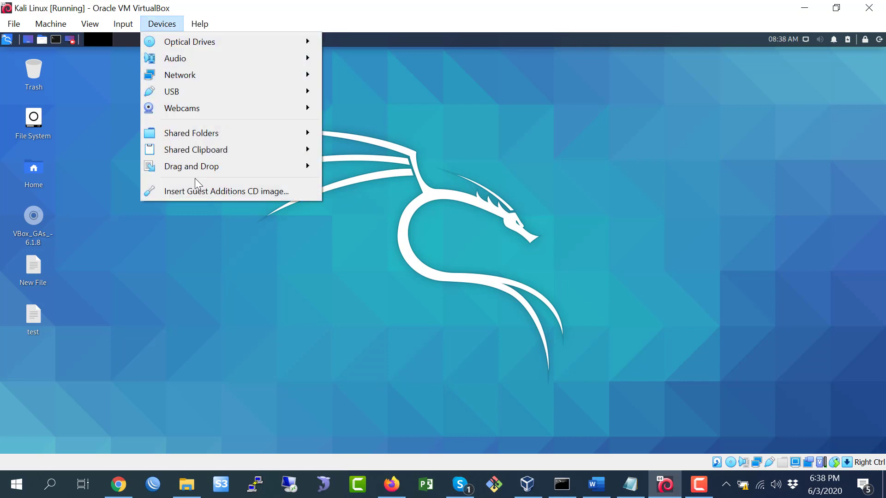
mouse_move(193, 170)
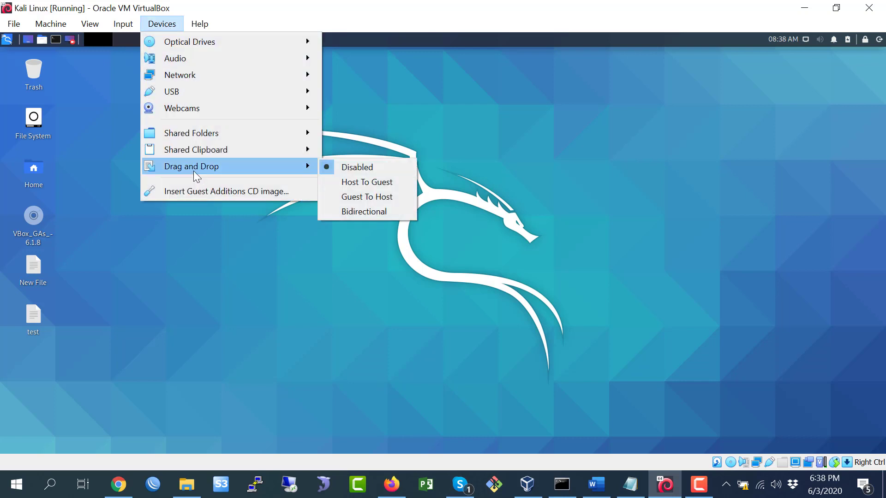
click(360, 212)
Check the Folder Sharing step in the notes, then go to Devices toward Shared Folders.
click(631, 484)
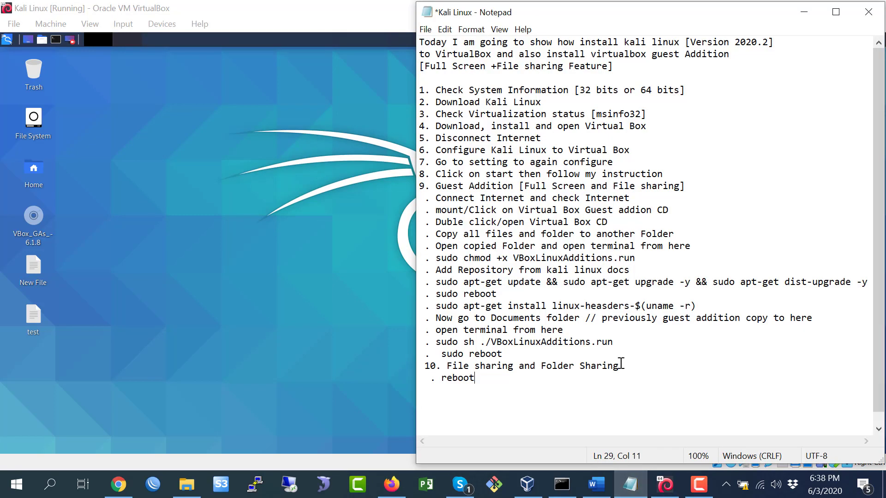
drag(545, 365, 620, 365)
click(138, 46)
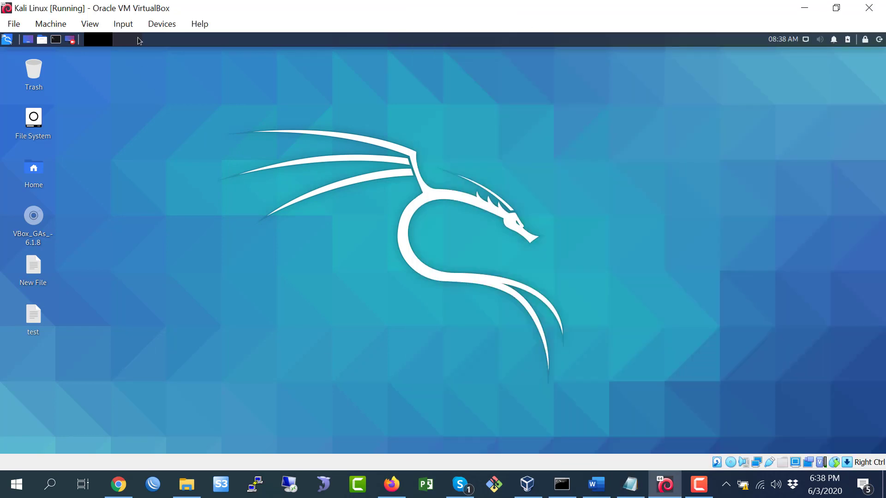
click(148, 26)
mouse_move(179, 132)
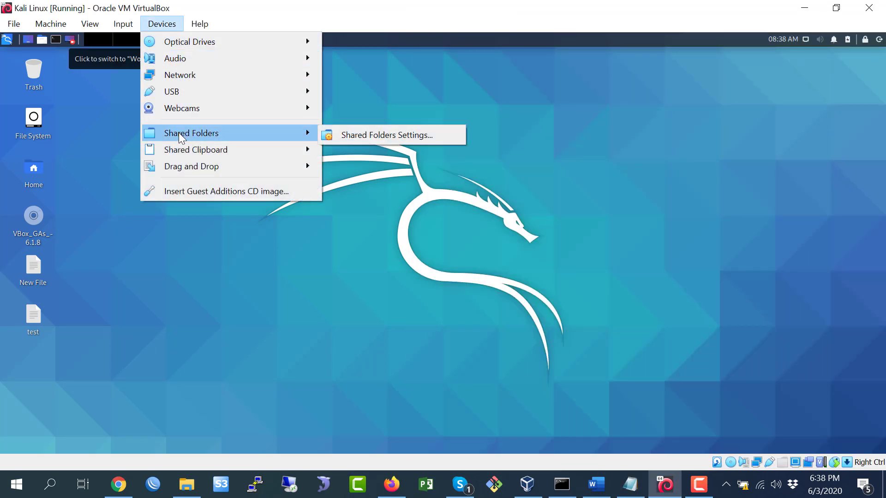
Add a new shared folder whose host path is D:\Virtual Box.
click(370, 134)
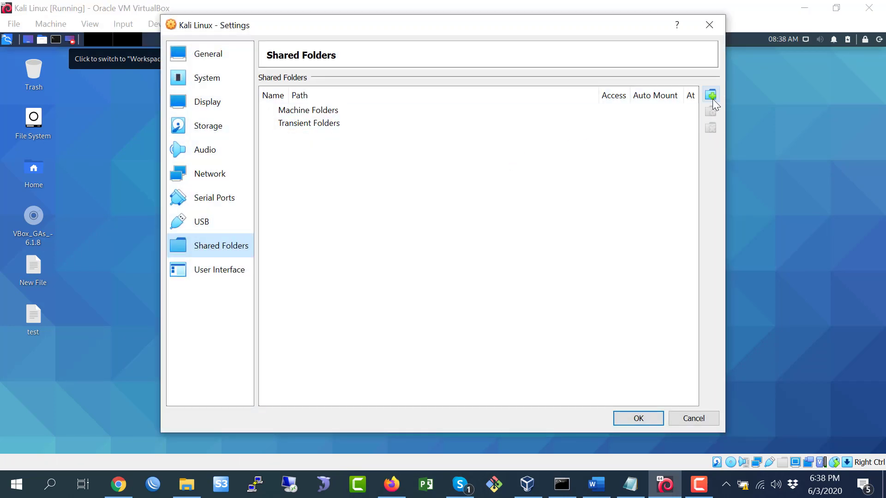
click(712, 98)
click(552, 159)
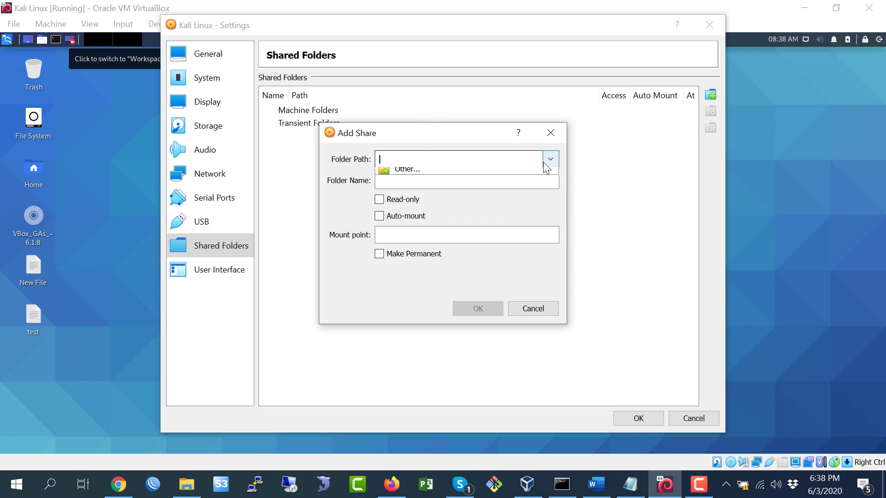
click(404, 189)
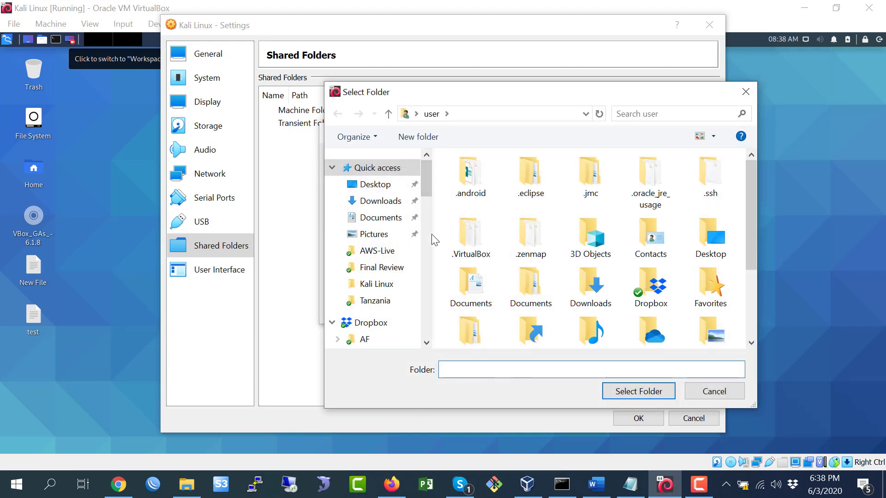
drag(422, 184, 414, 314)
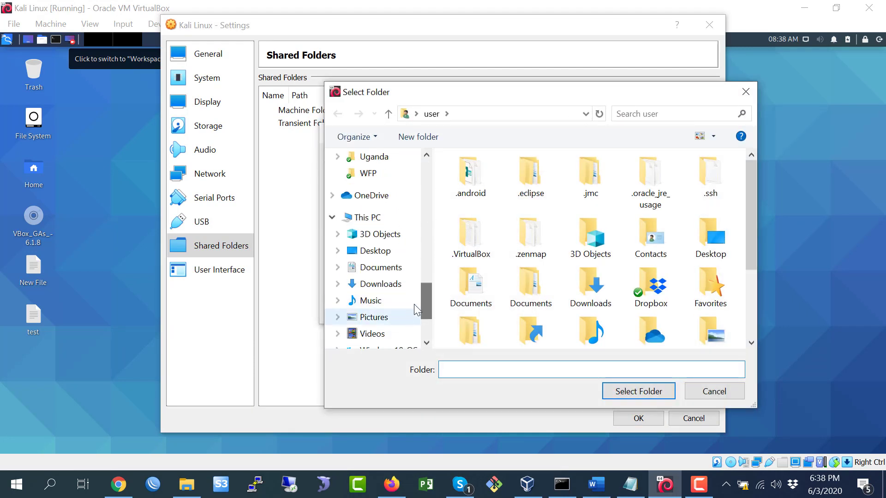
scroll(406, 291, down, 3)
click(387, 273)
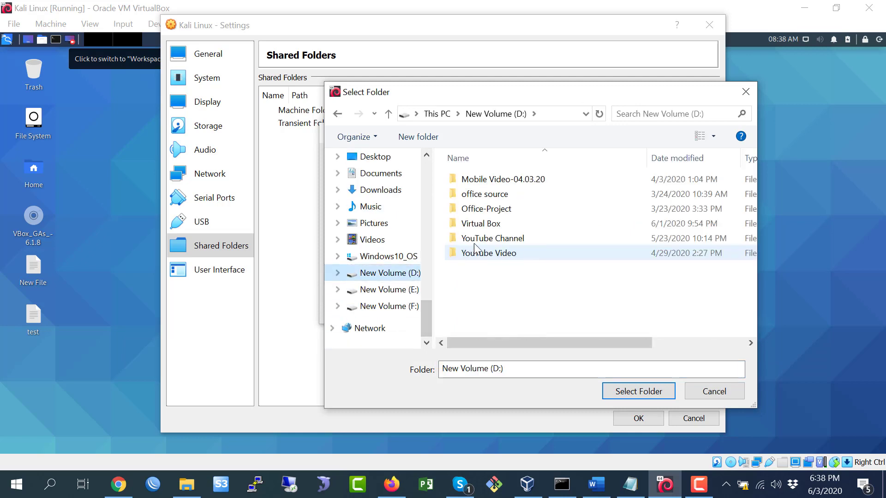
click(483, 225)
click(634, 391)
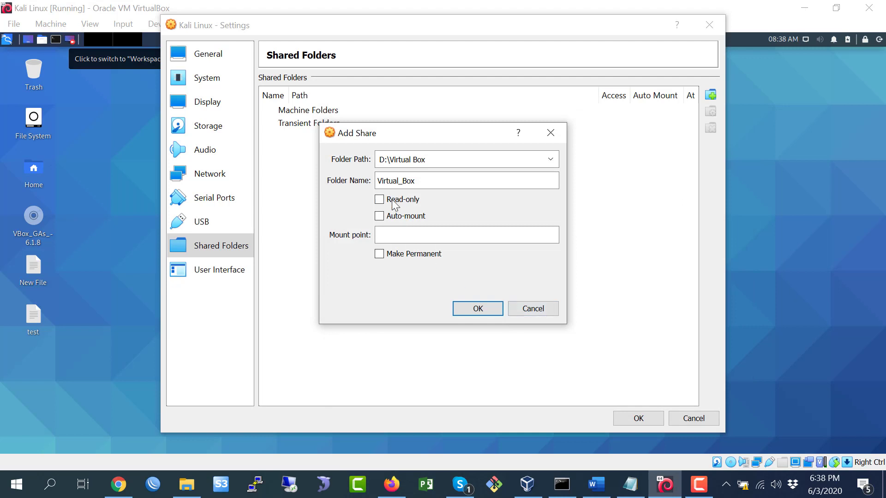
Enable Auto-mount and Make Permanent, and trim the share name to Virtual_Box.
click(383, 217)
click(382, 255)
drag(429, 179, 315, 185)
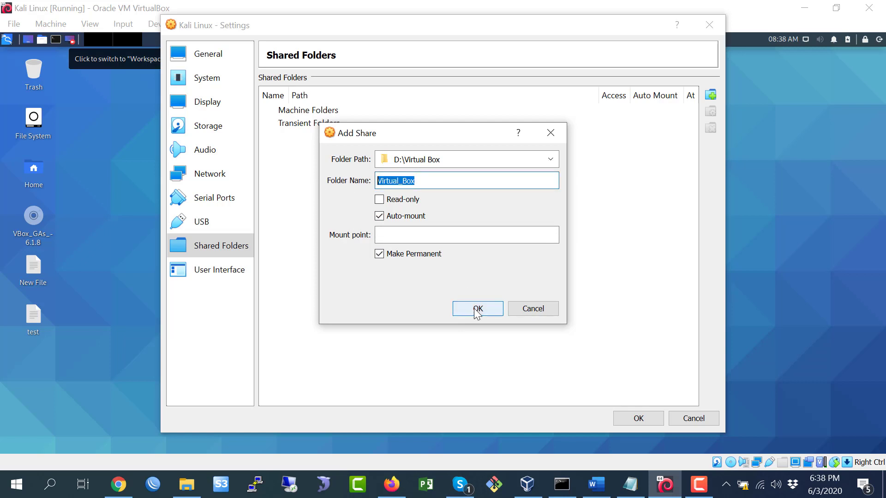
click(446, 180)
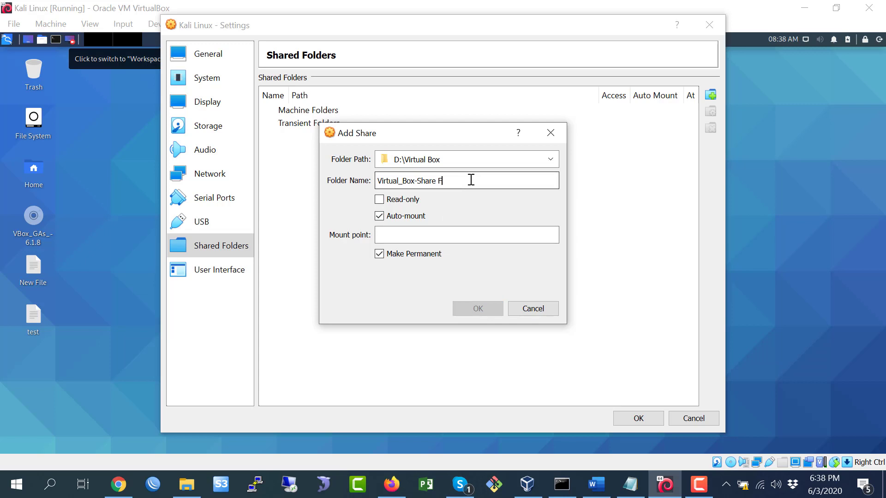
key(BackSpace)
key(BackSpace)
key(BackSpace)
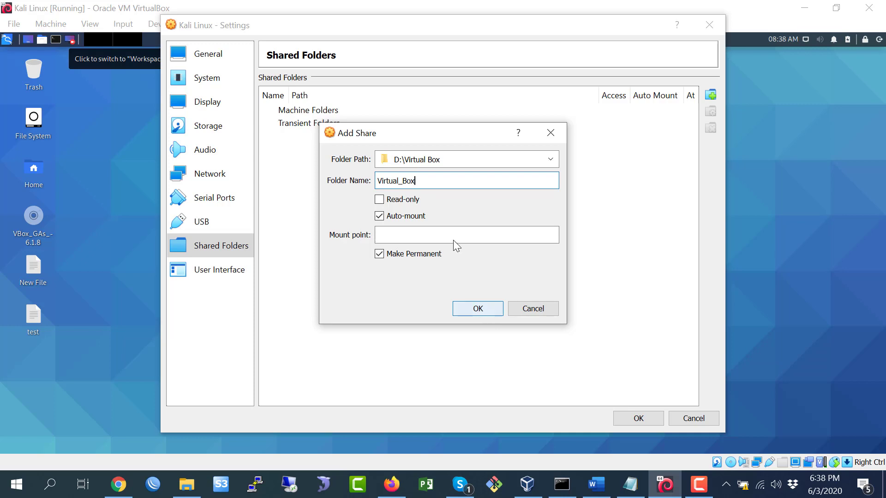
Save the Virtual_Box share and apply the Kali VM settings.
click(186, 484)
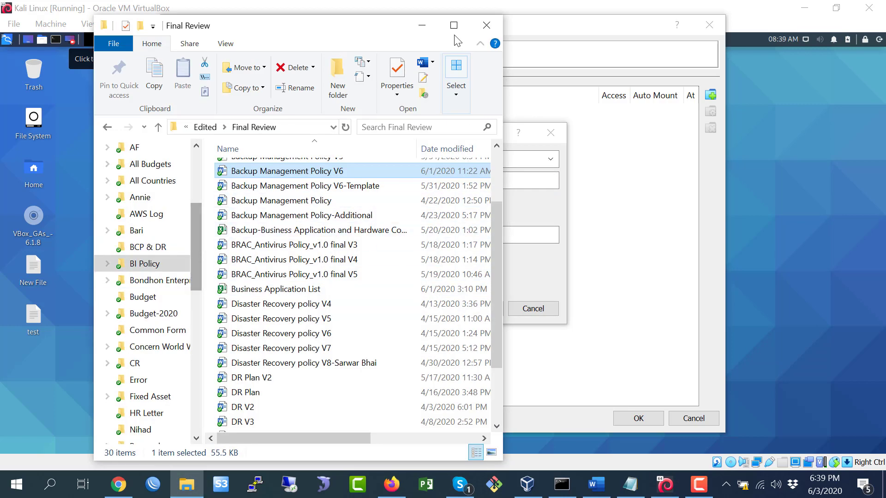
click(421, 26)
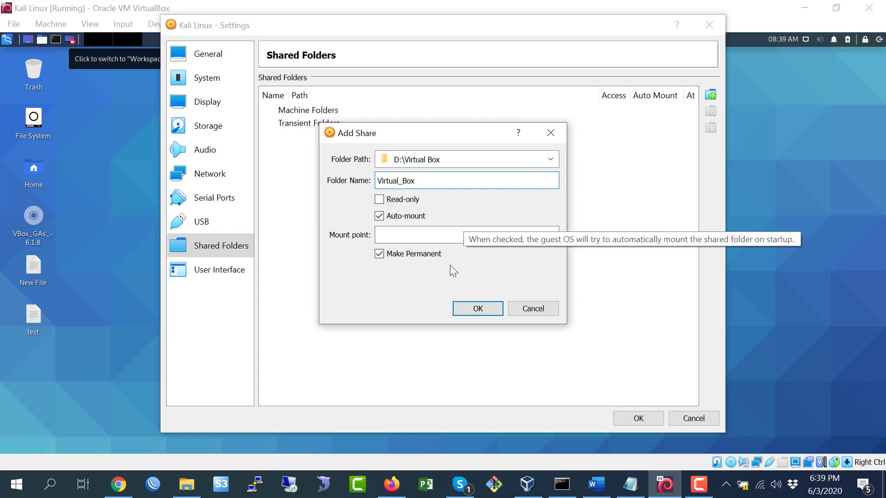
click(477, 309)
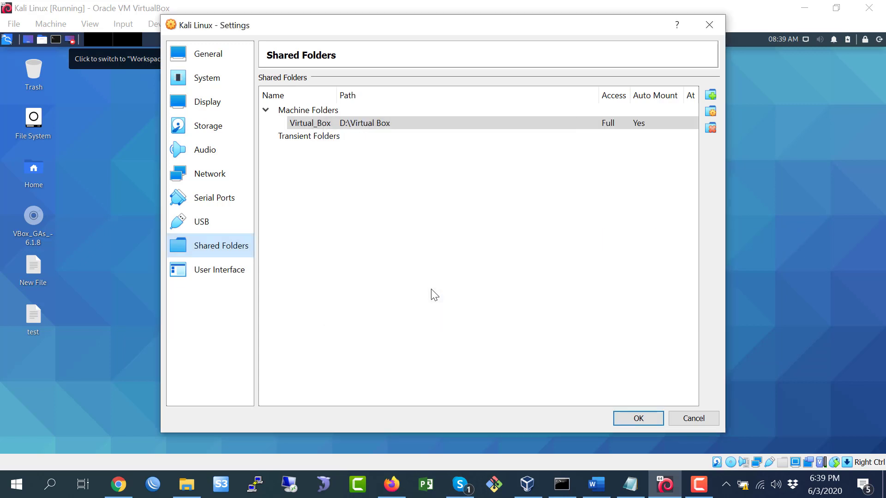
click(633, 417)
Restart the Kali guest and open the test file on its desktop.
click(878, 41)
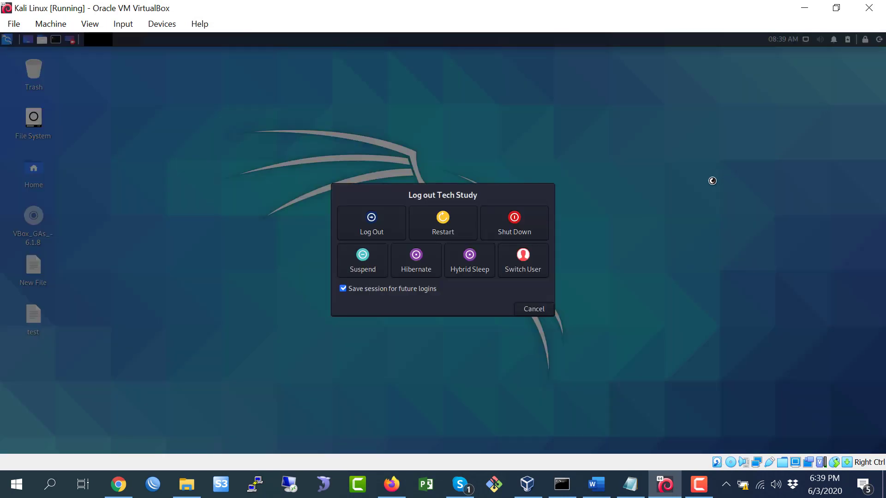
click(448, 234)
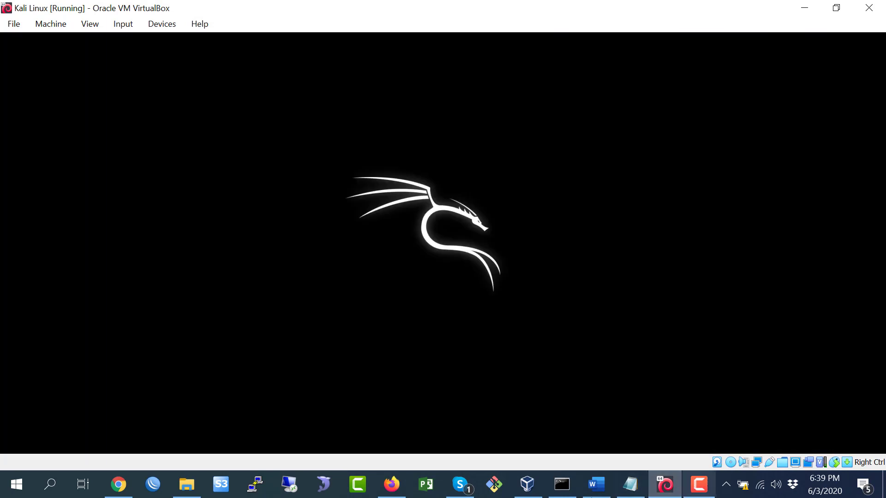
click(630, 484)
click(699, 484)
click(846, 451)
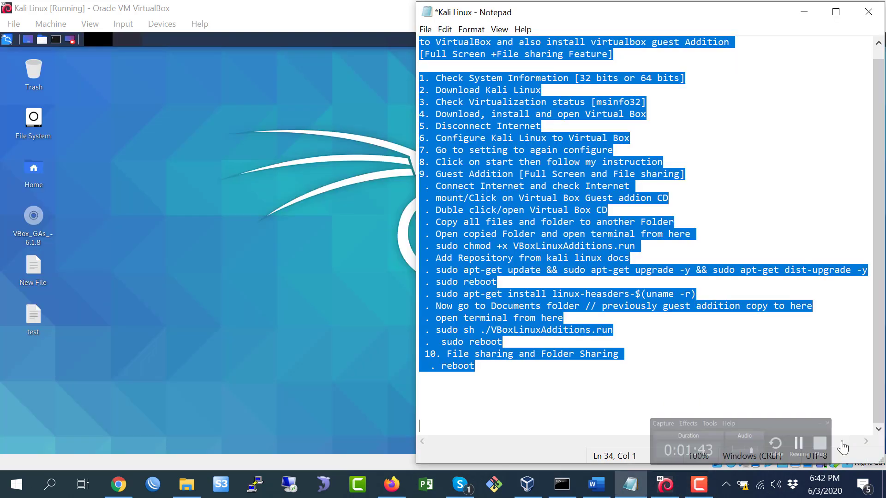
click(639, 345)
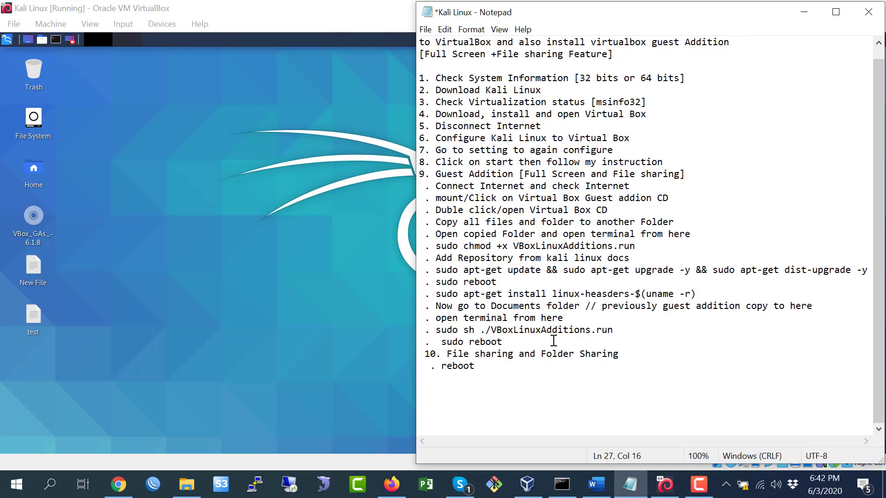
click(208, 234)
double_click(34, 319)
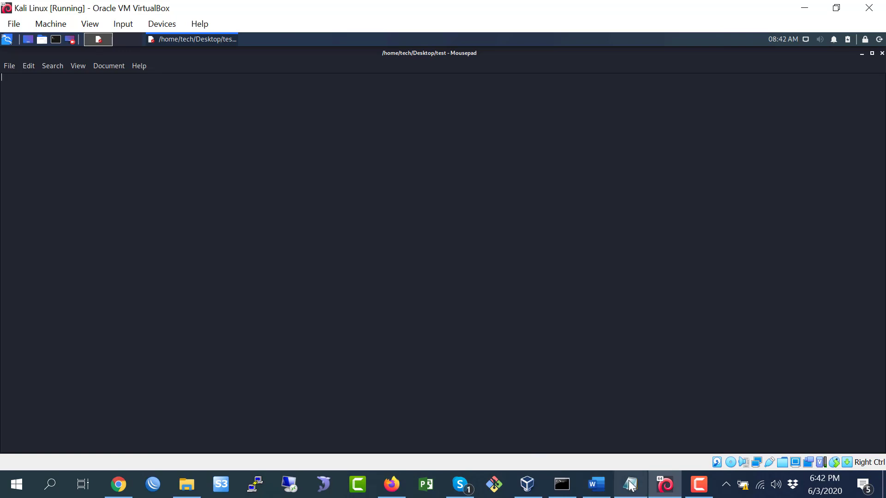
Copy all the host Notepad notes and paste them into the guest's test file.
click(630, 484)
click(552, 234)
key(ctrl+a)
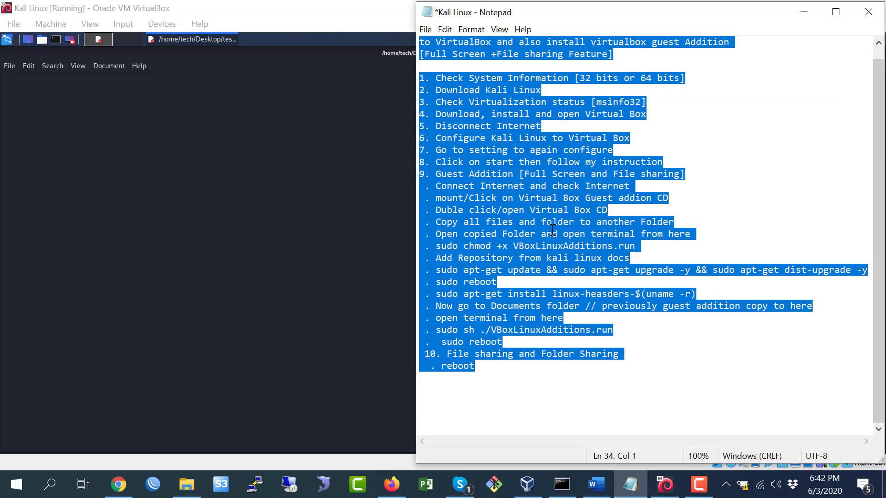
right_click(155, 144)
click(190, 202)
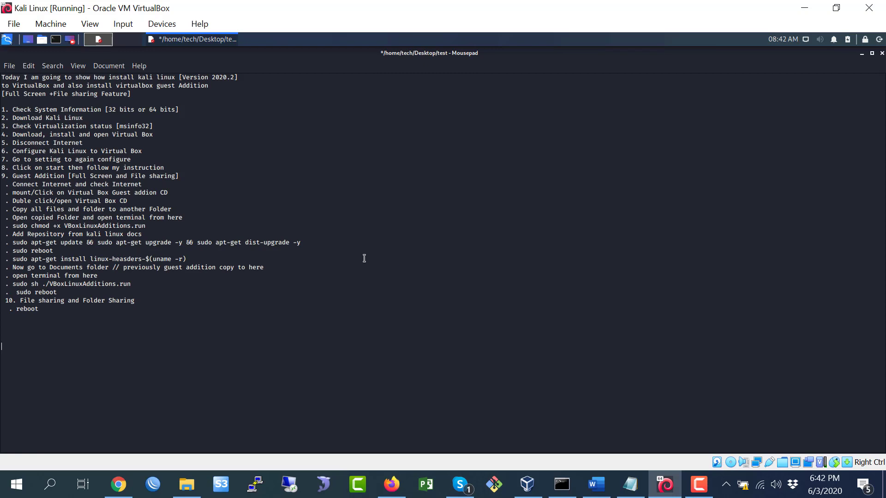
Minimize the guest text editor and open the File System browser.
click(624, 492)
click(608, 353)
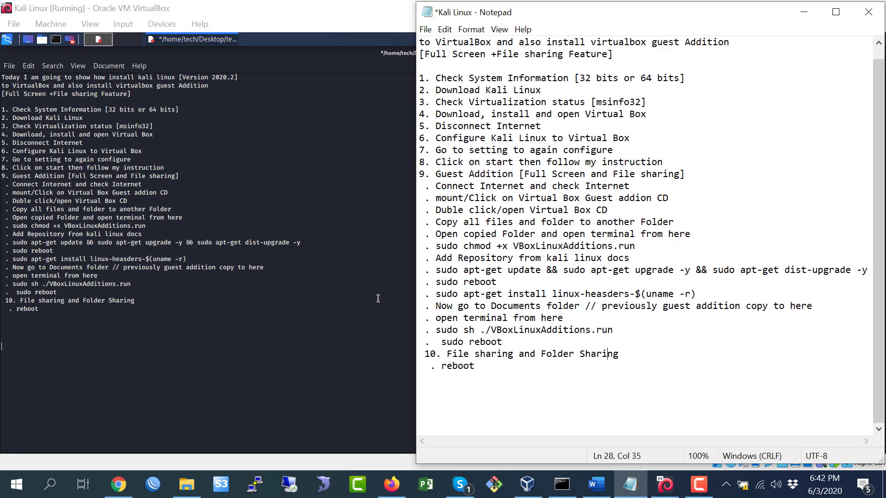
click(282, 129)
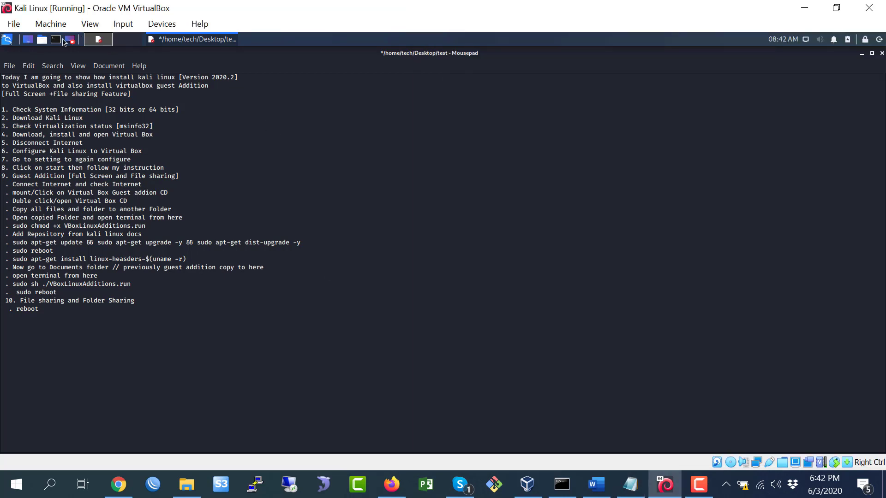
click(862, 54)
double_click(33, 117)
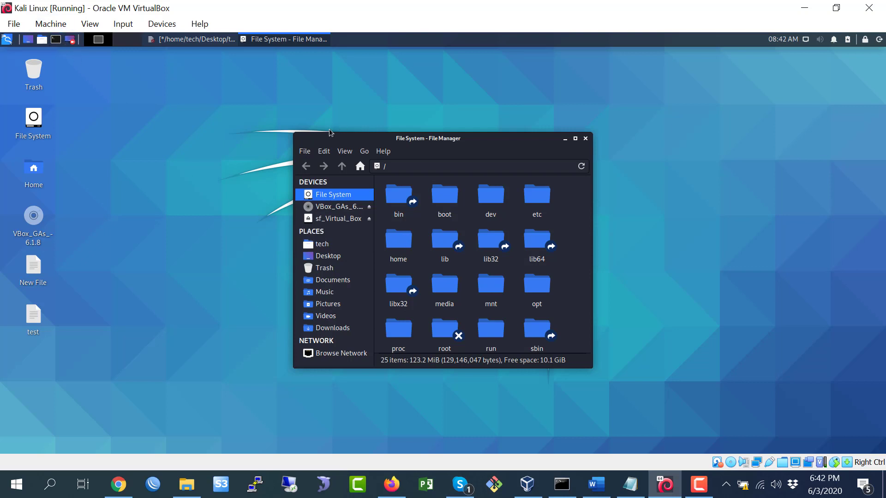
Open a Kali terminal, move it to the upper left, and become root with sudo -i.
key(ctrl+alt+t)
key(alt+h)
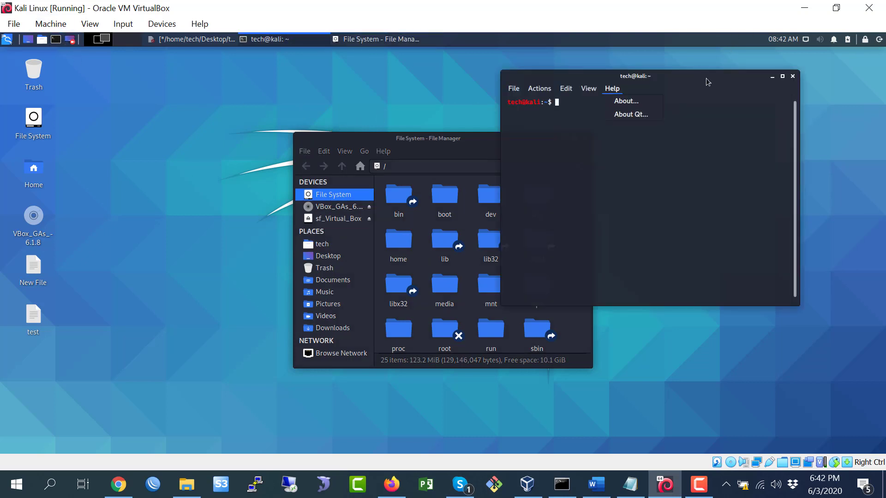
click(708, 82)
drag(364, 131, 168, 116)
text(sudo -i)
key(Return)
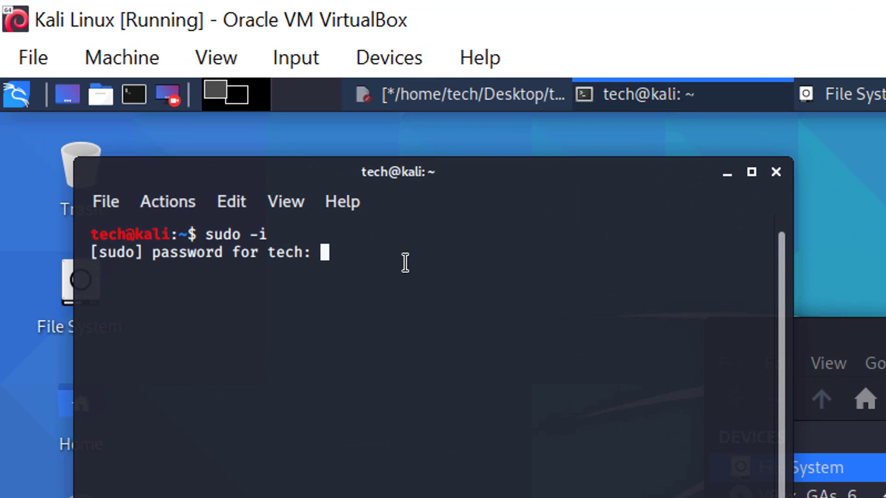
key(Return)
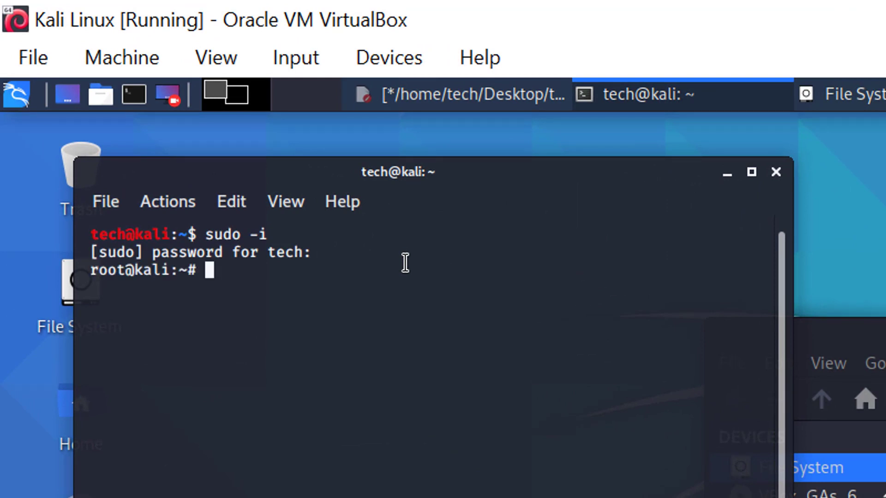
Change to /media/sf_Virtual_Box and list it: Centos 8.1, Kali Linux, Windows 10.
text(cd /)
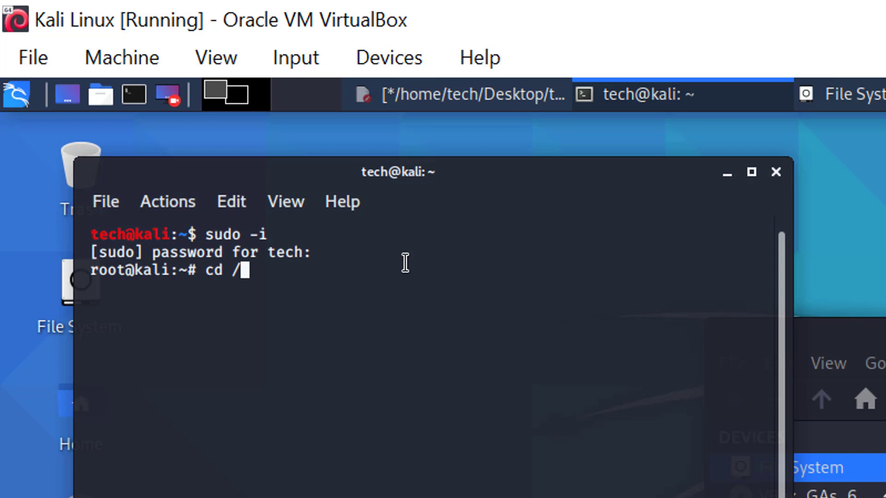
text(media/)
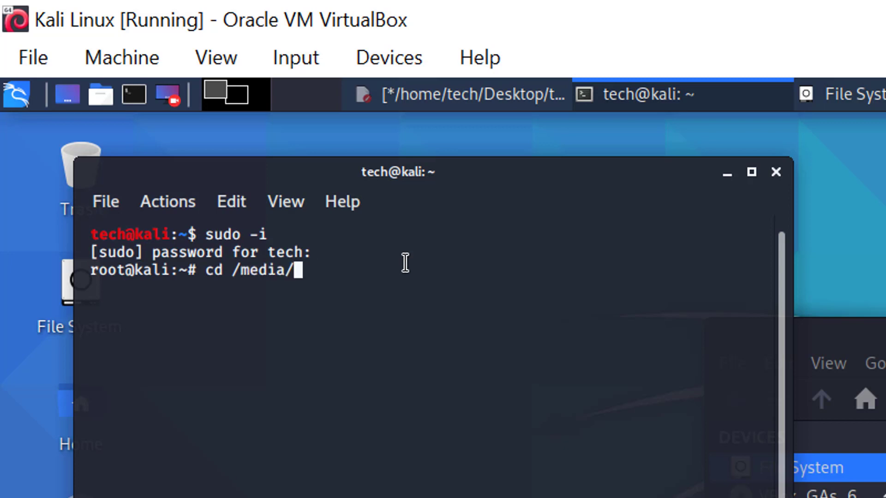
text(sf-)
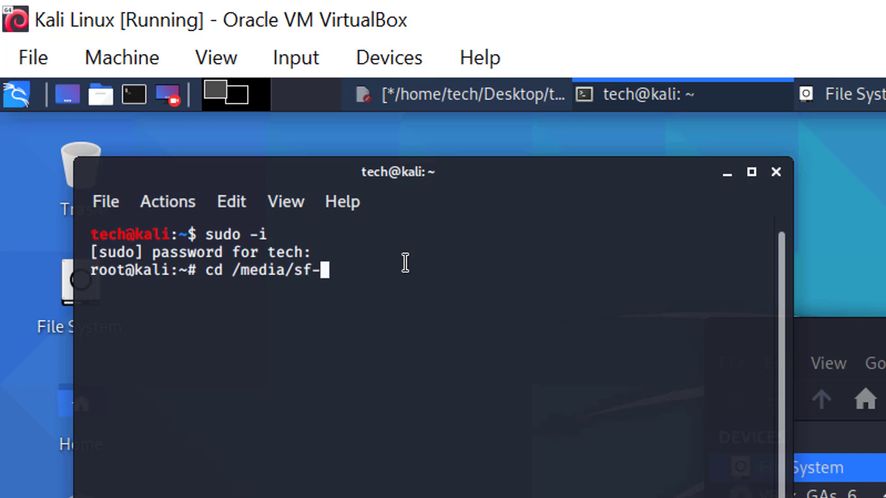
text(Vi)
key(BackSpace)
key(BackSpace)
key(BackSpace)
text(_Vi)
key(Tab)
key(Return)
text(ls)
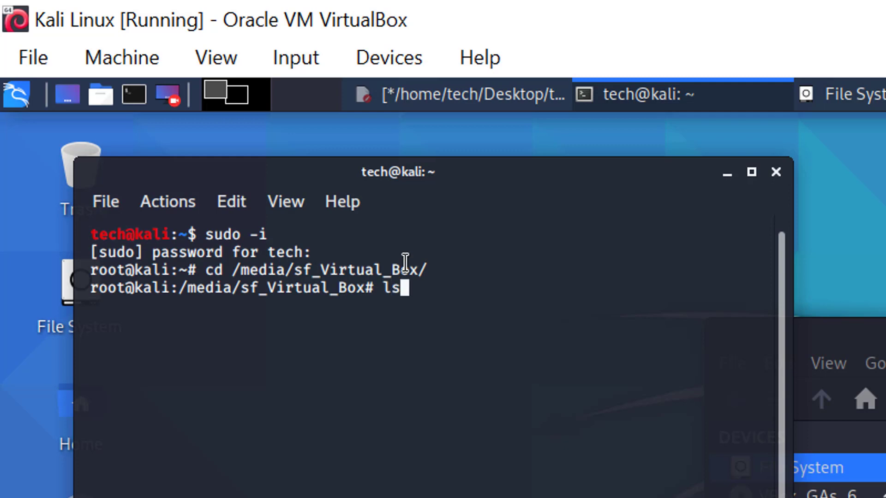
key(Return)
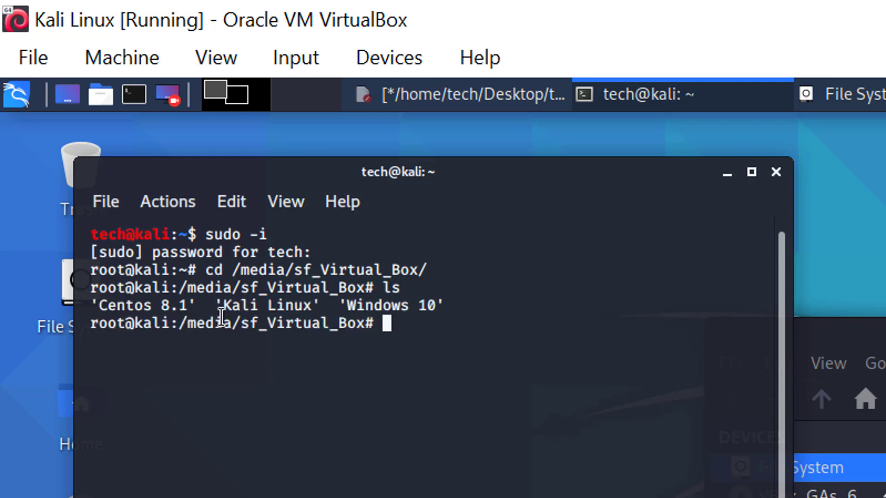
drag(116, 307, 420, 328)
key(alt+Tab)
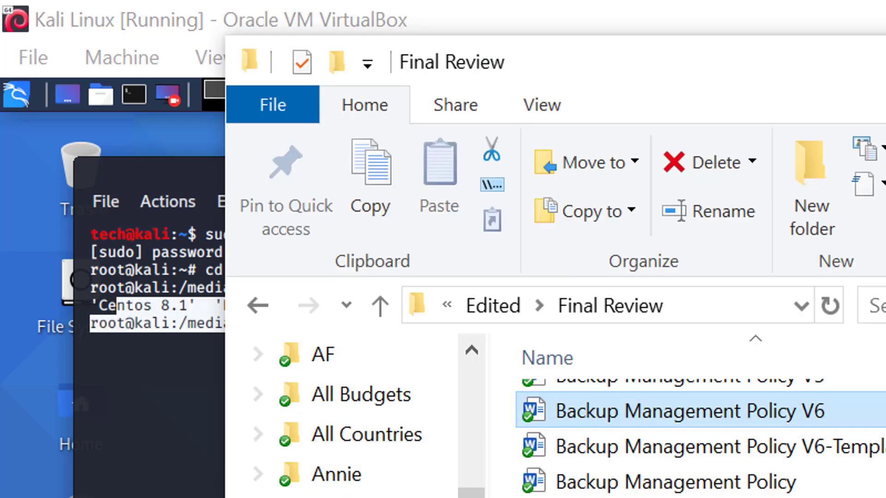
Browse to D:\Virtual Box on the host, select its three VM folders, then minimize File Explorer.
scroll(355, 461, down, 10)
click(360, 494)
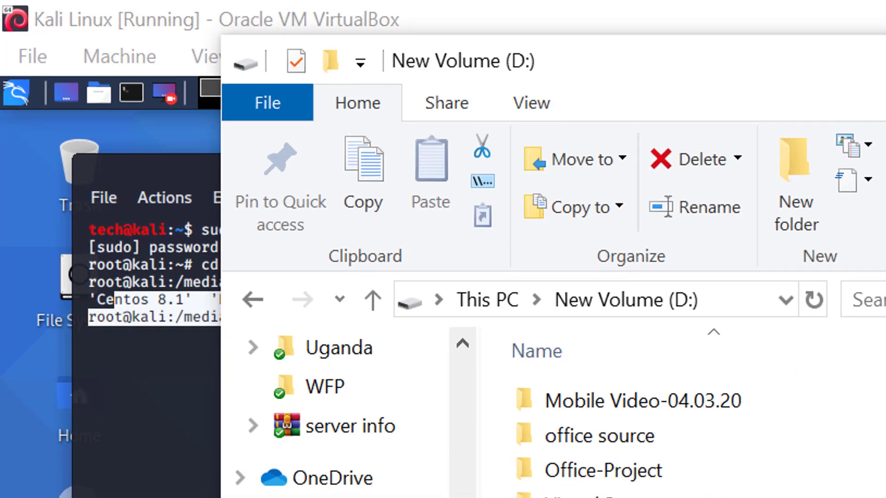
double_click(289, 236)
drag(270, 264, 288, 174)
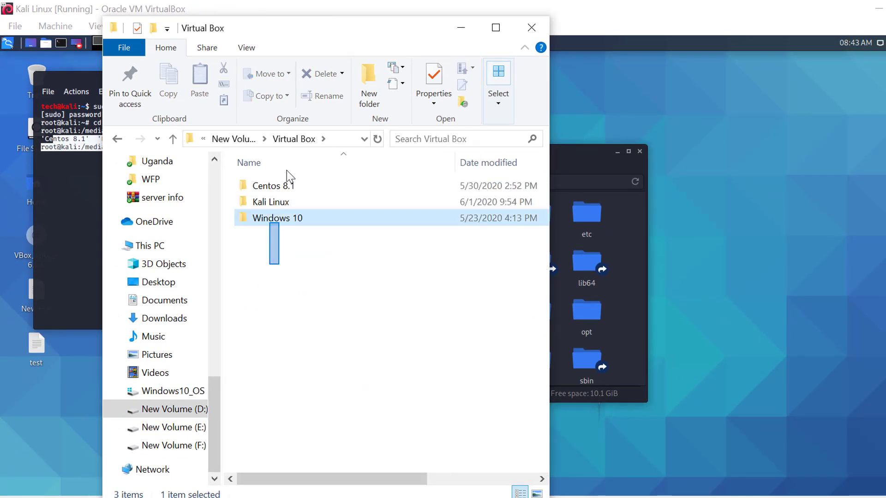
click(461, 28)
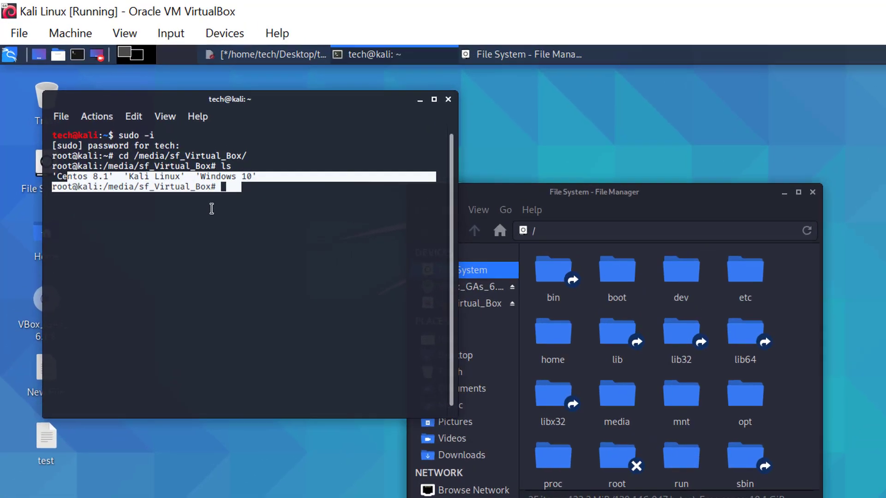
click(211, 209)
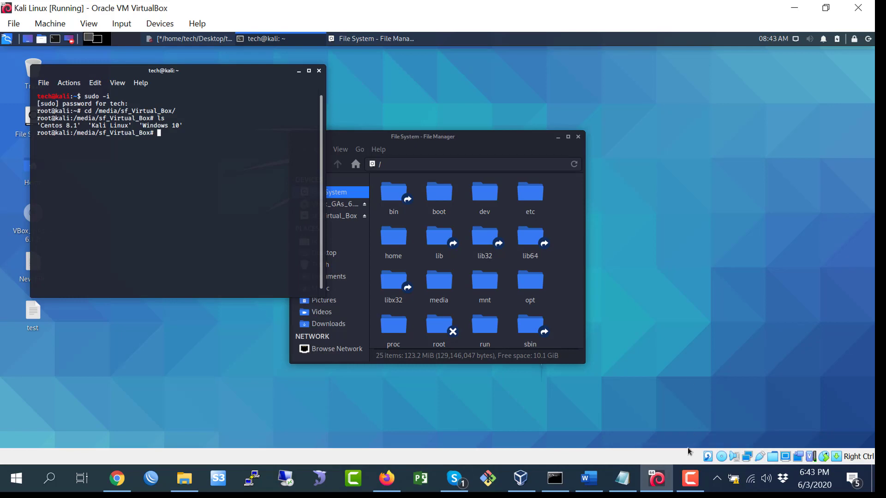
click(691, 479)
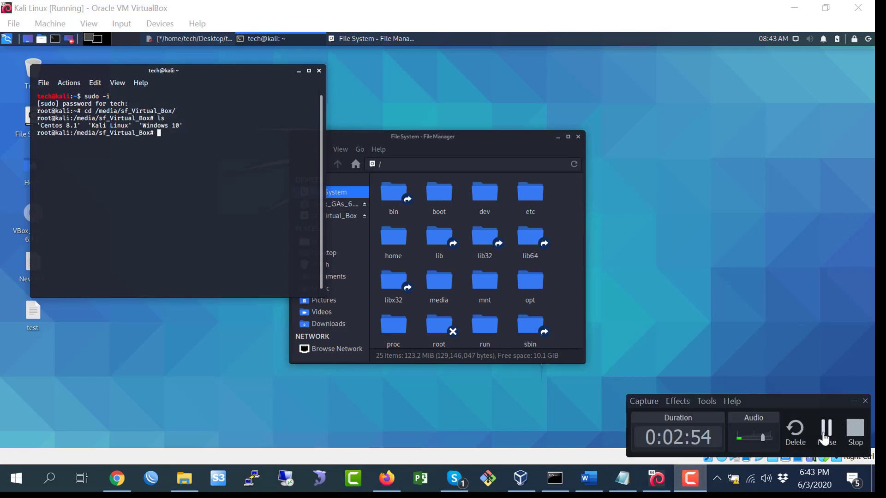